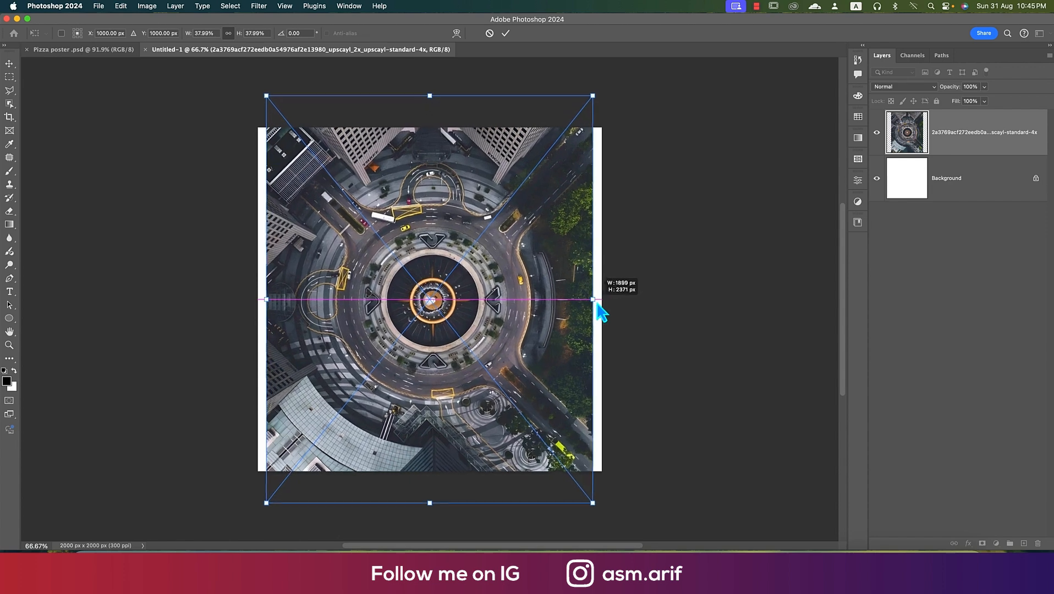
# Finish scaling the placed city photo to fill the canvas width and delete the white background layer
pyautogui.click(505, 34)
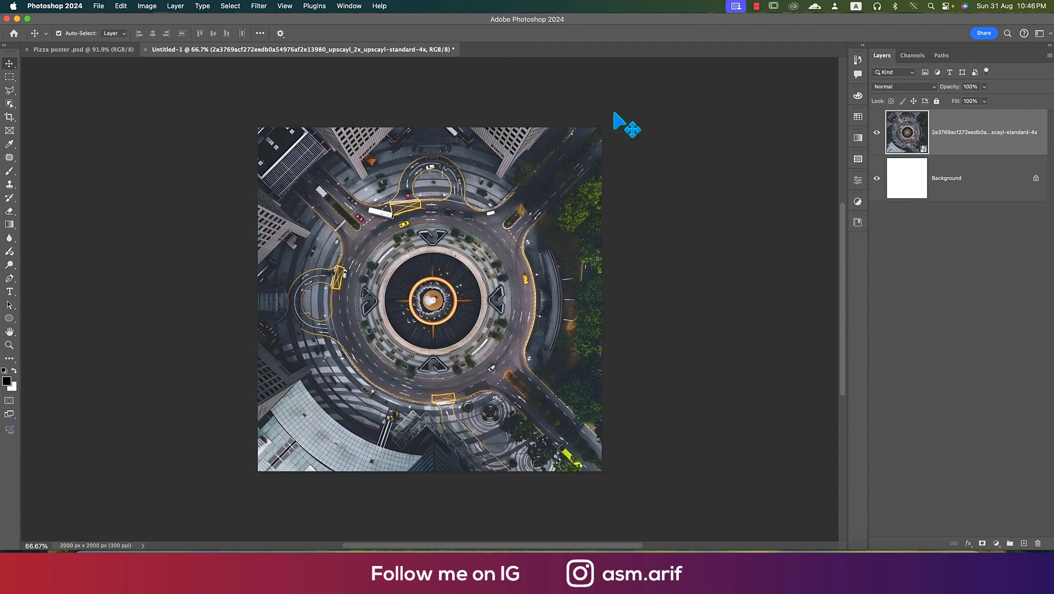
pyautogui.doubleClick(975, 184)
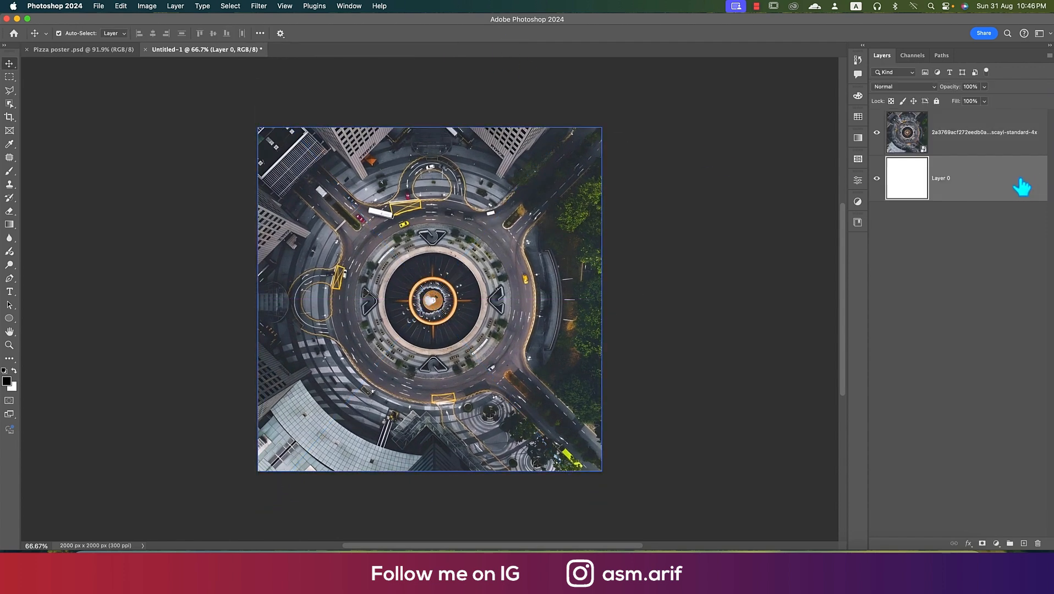
pyautogui.press('BackSpace')
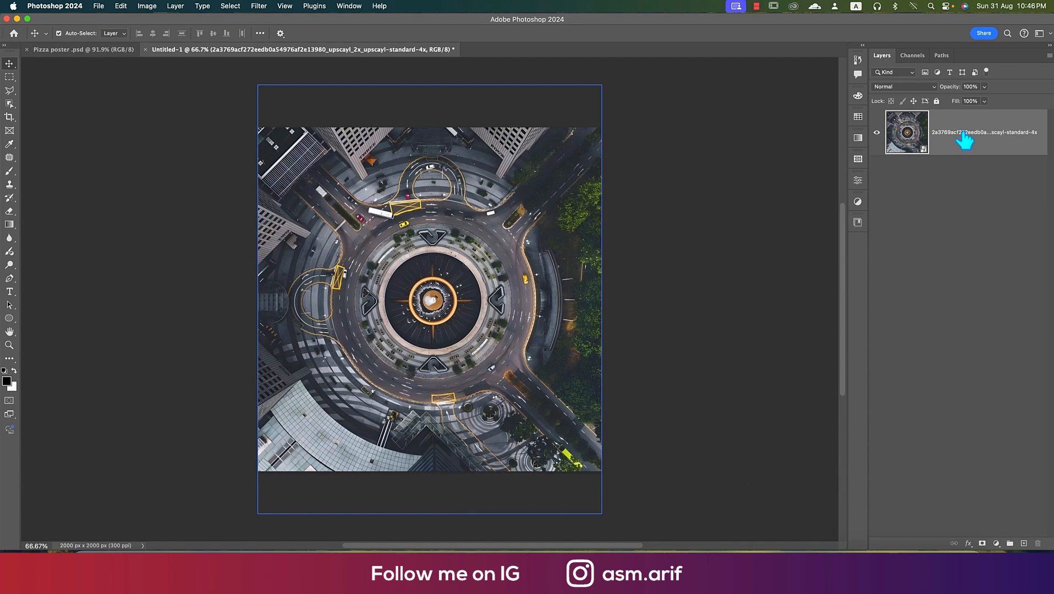
# Rename the city photo layer to BG and rasterize it
pyautogui.rightClick(964, 141)
pyautogui.click(969, 144)
pyautogui.doubleClick(968, 132)
pyautogui.write('BG')
pyautogui.click(977, 140)
pyautogui.rightClick(974, 130)
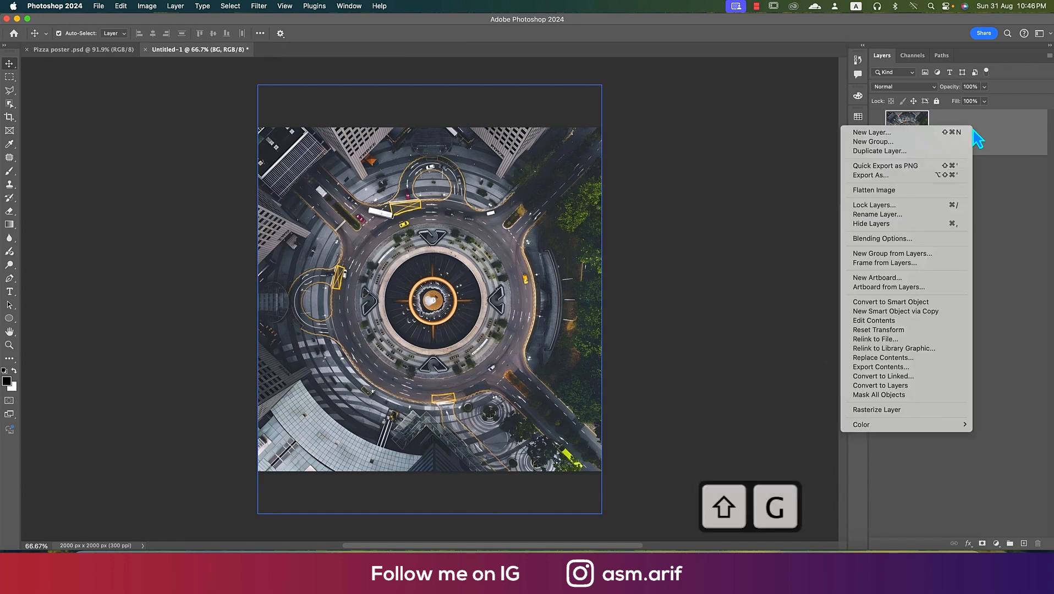
pyautogui.click(870, 409)
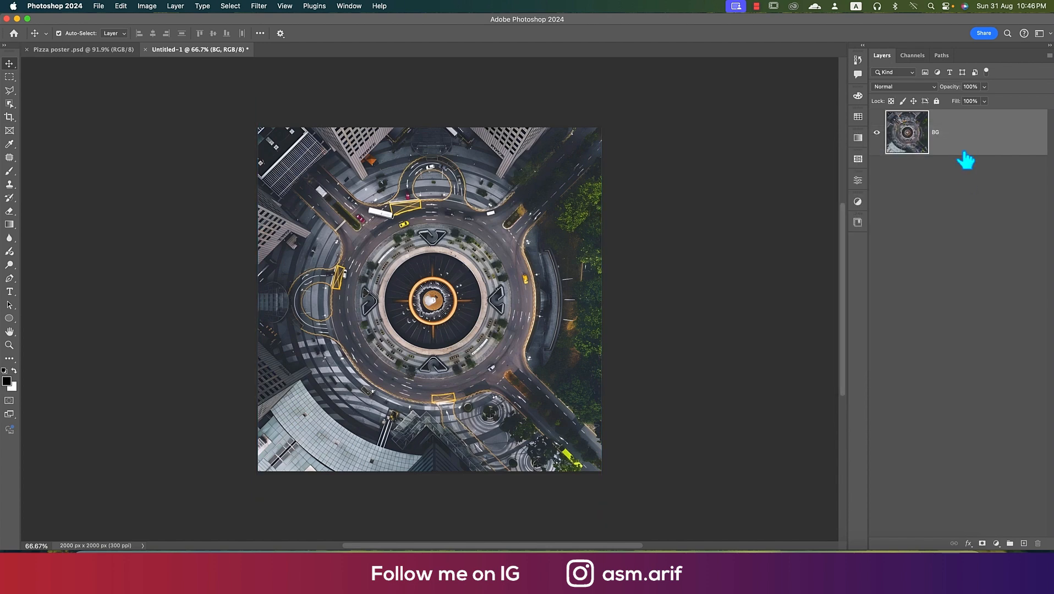
# Place the crispy-mixed-pizza image as an embedded object above the BG layer
pyautogui.click(99, 7)
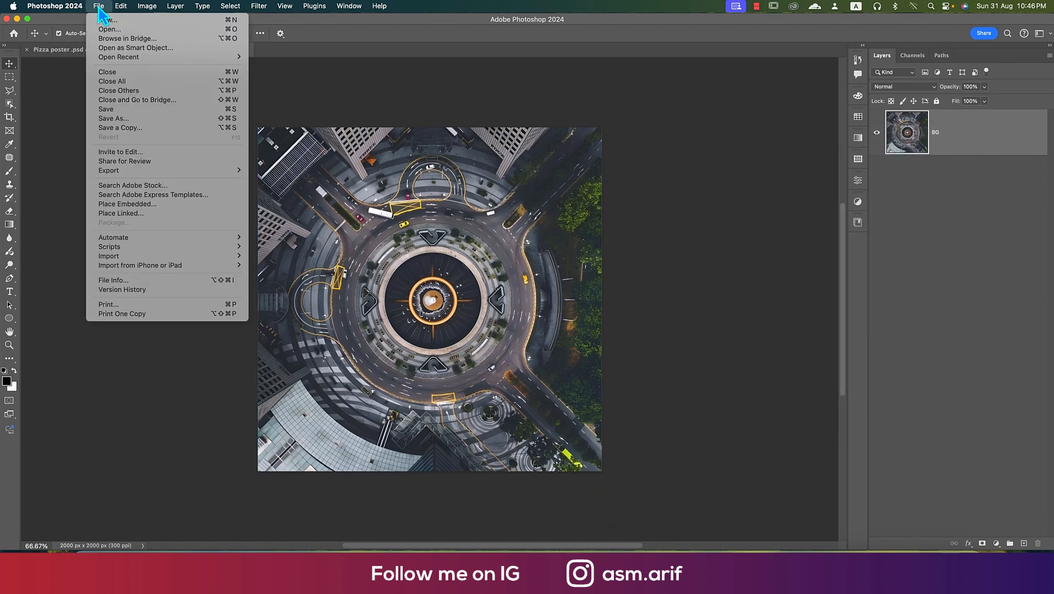
pyautogui.click(146, 204)
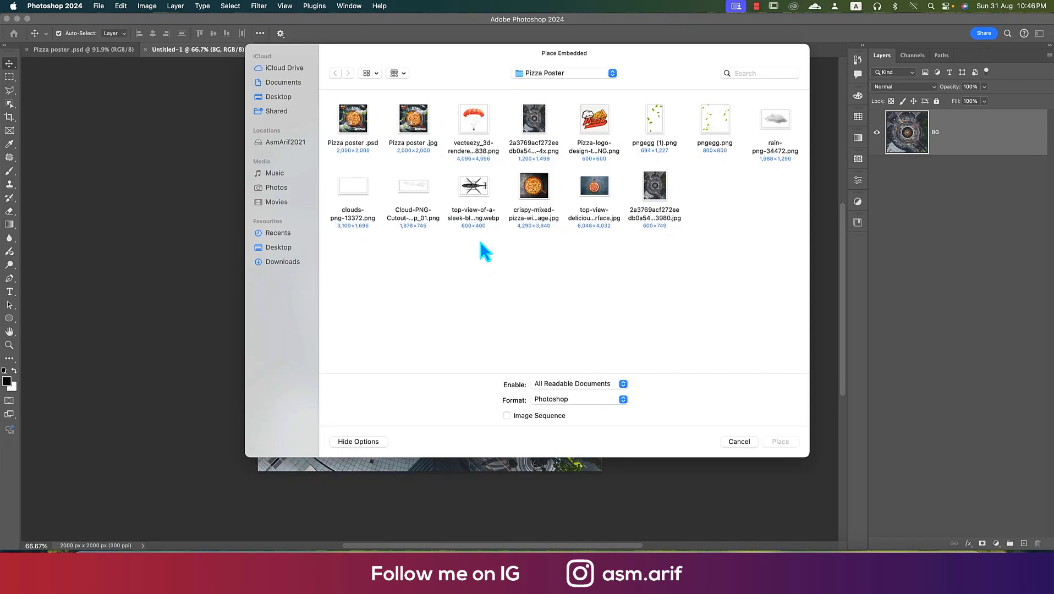
pyautogui.doubleClick(542, 199)
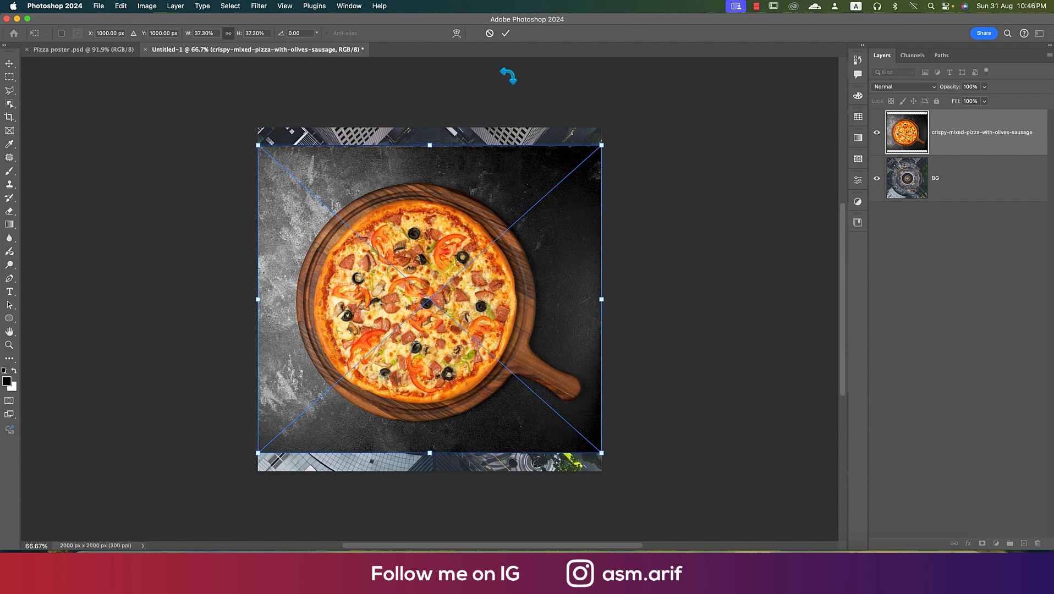
pyautogui.click(506, 33)
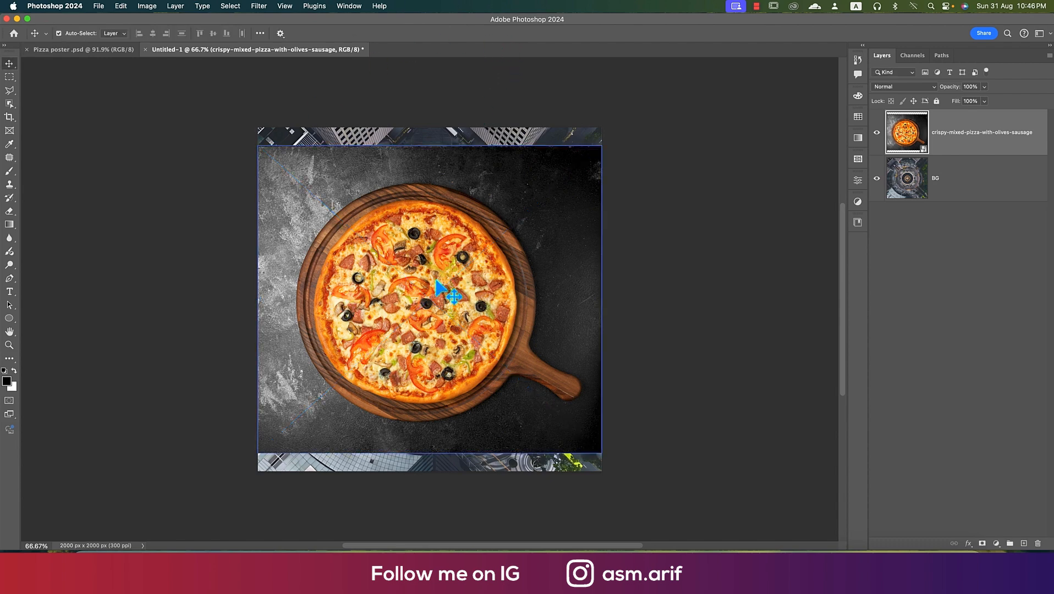
# Select the pizza and its wooden board with the Object Selection tool
pyautogui.click(10, 105)
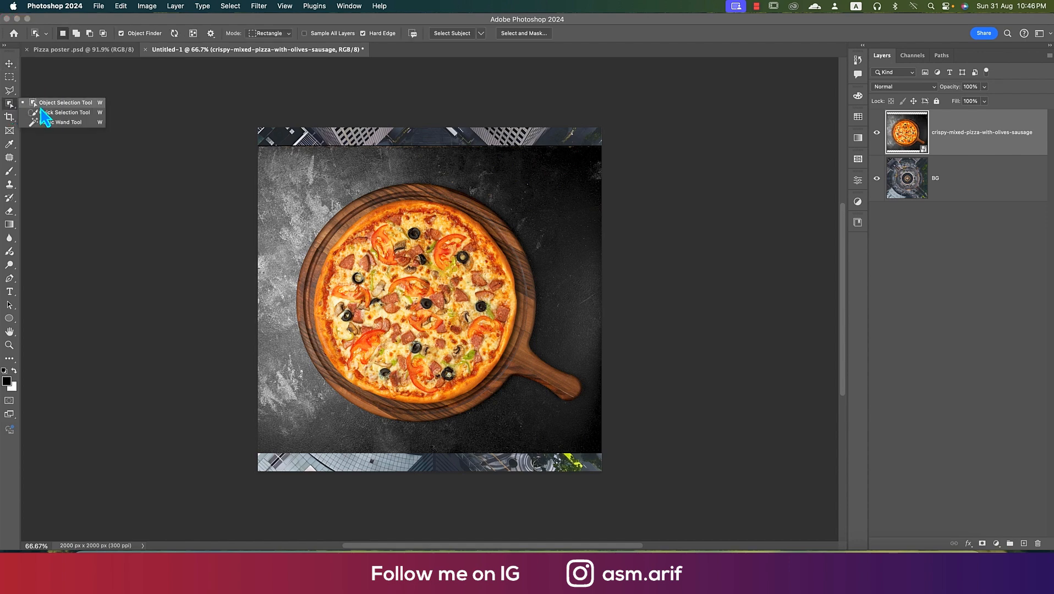
pyautogui.click(48, 104)
pyautogui.moveTo(301, 189); pyautogui.dragTo(583, 434)
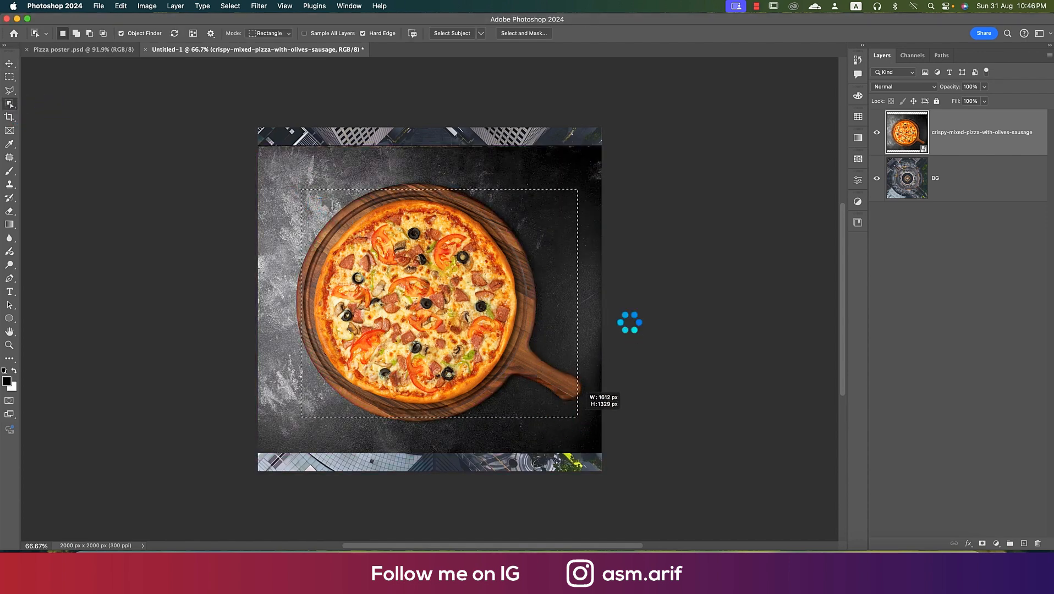
# Refine the pizza selection with Smooth 38 and Shift Edge -27%, and output it to a new layer with layer mask
pyautogui.click(516, 36)
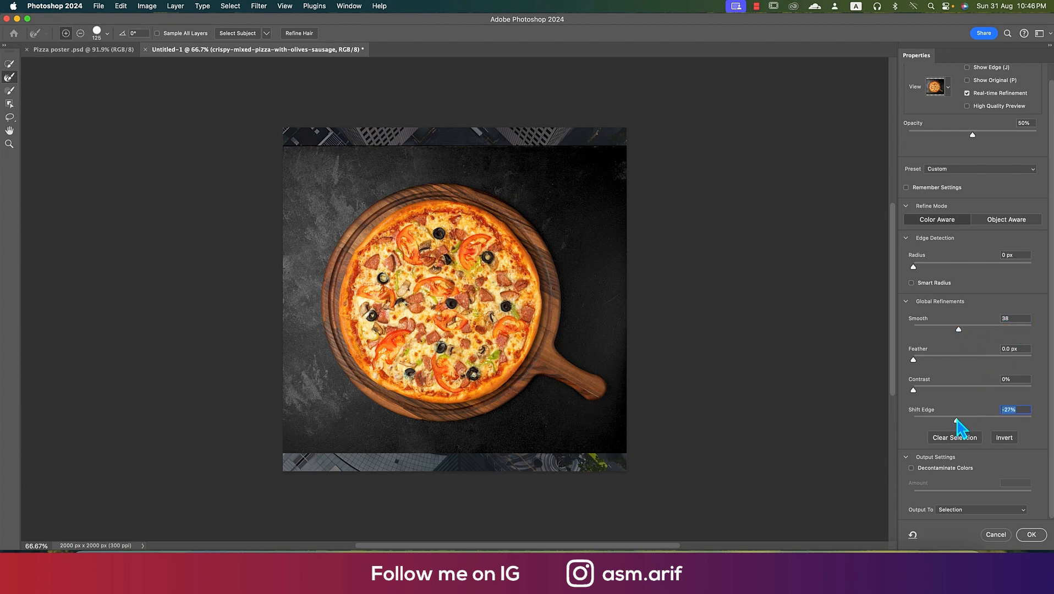
pyautogui.click(1016, 509)
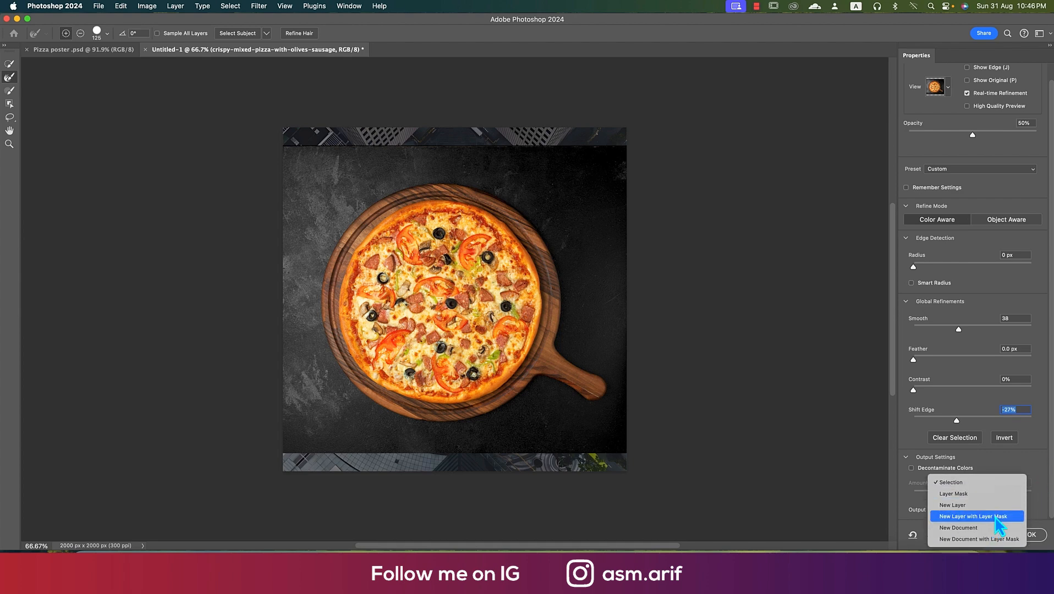
pyautogui.click(994, 517)
pyautogui.click(1030, 534)
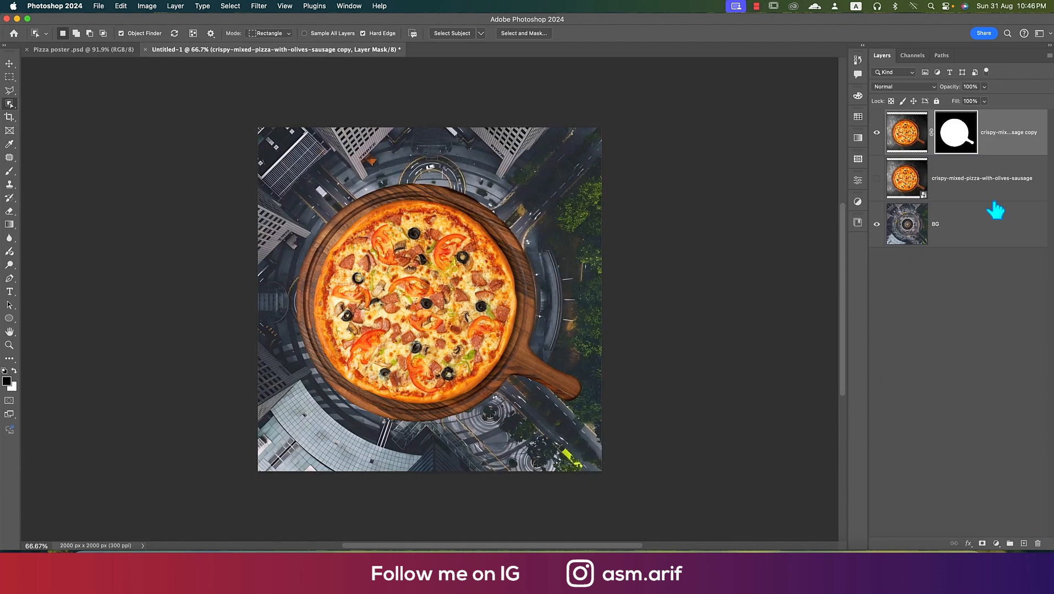
# Delete the original uncut pizza layer and apply the layer mask on the cut-out copy
pyautogui.click(977, 204)
pyautogui.press('Delete')
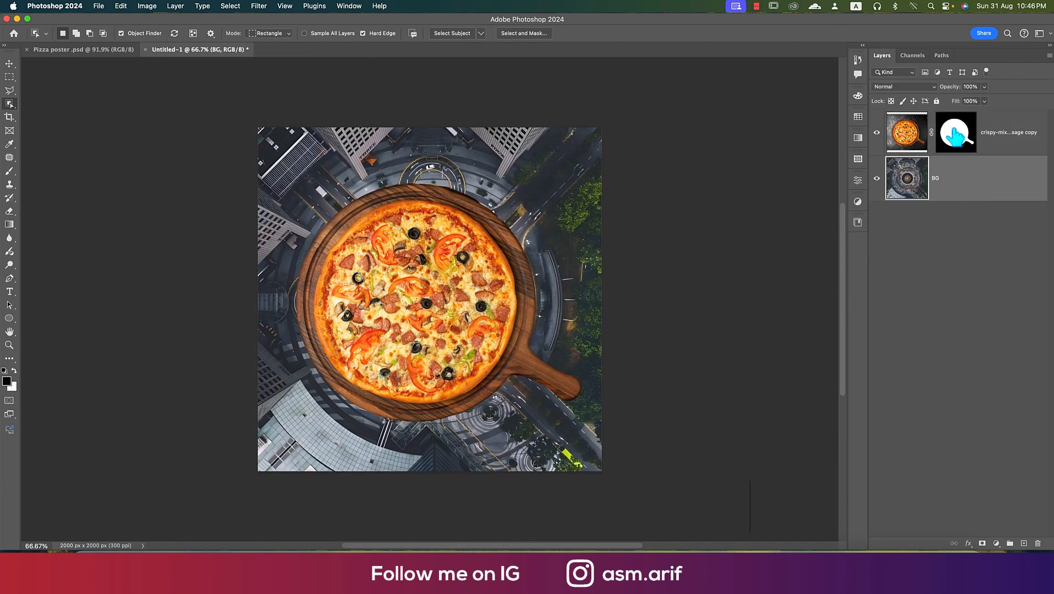
pyautogui.rightClick(955, 133)
pyautogui.click(973, 161)
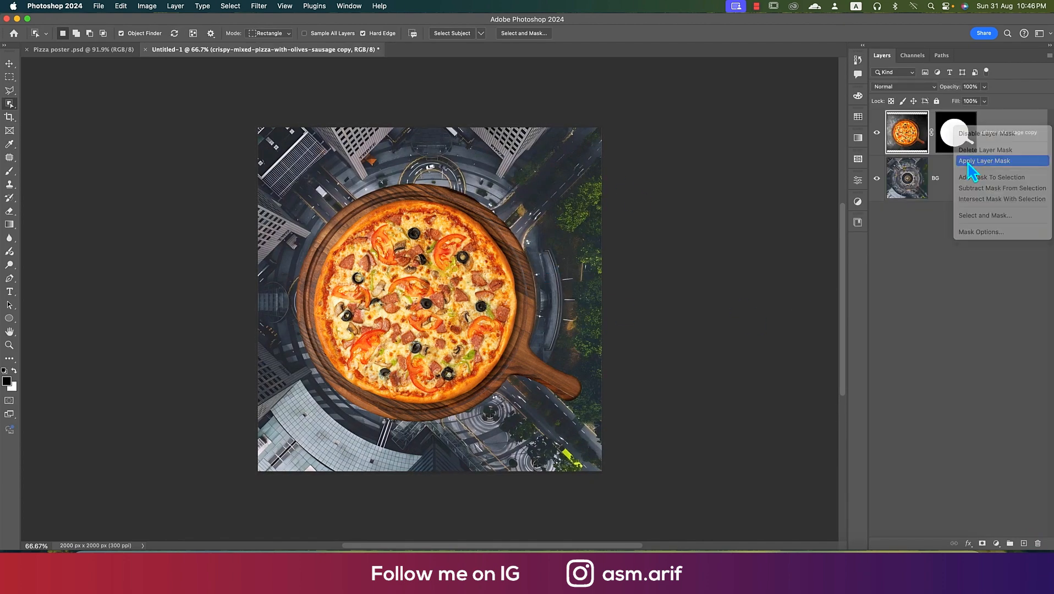
# Rename the cut-out pizza layer to pizza
pyautogui.doubleClick(952, 132)
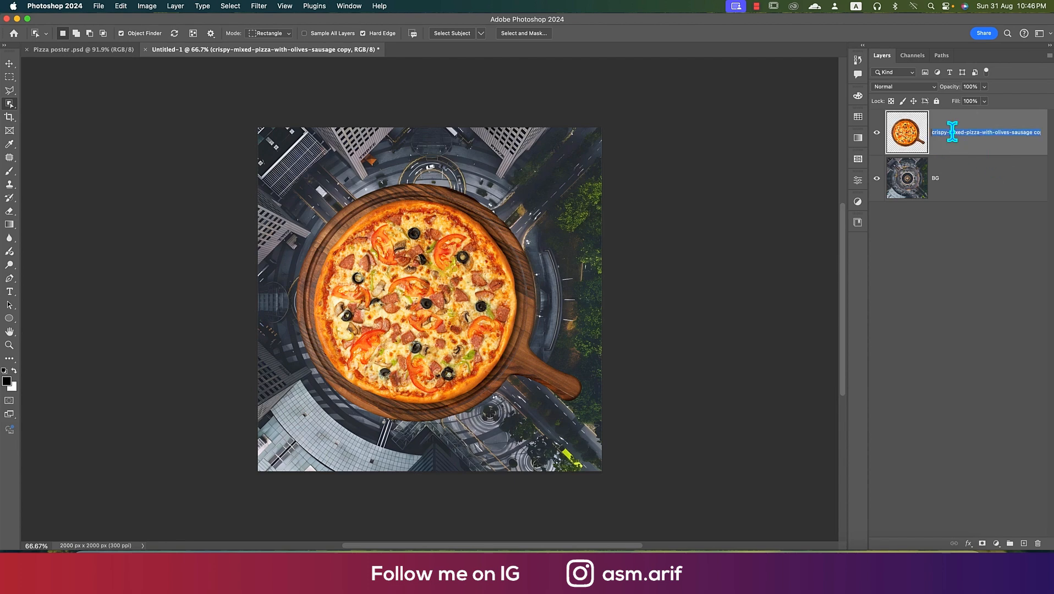
pyautogui.write('pizza')
pyautogui.press('Return')
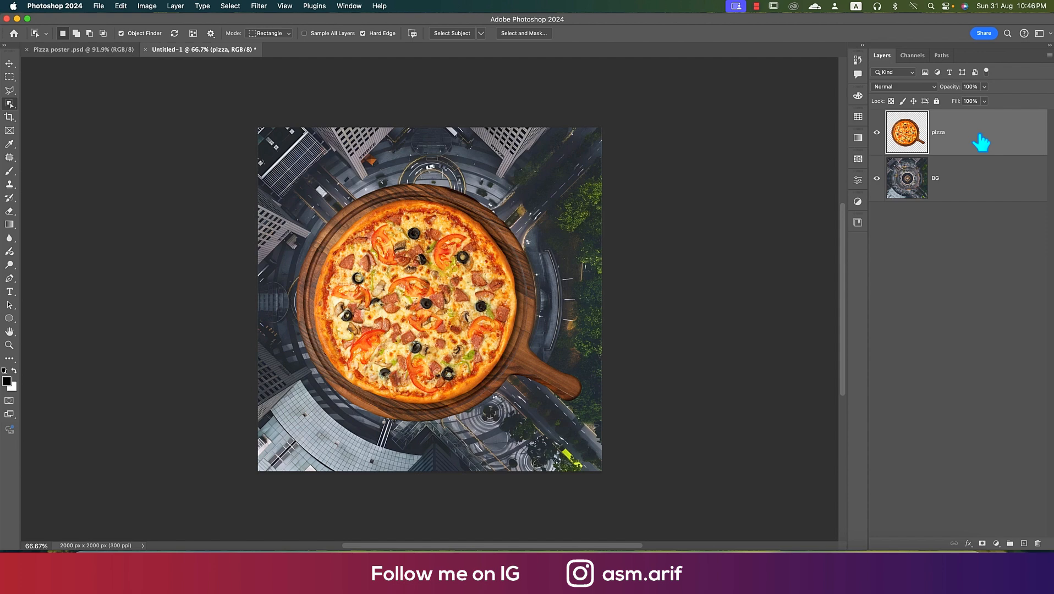
pyautogui.click(964, 191)
pyautogui.press('super+t')
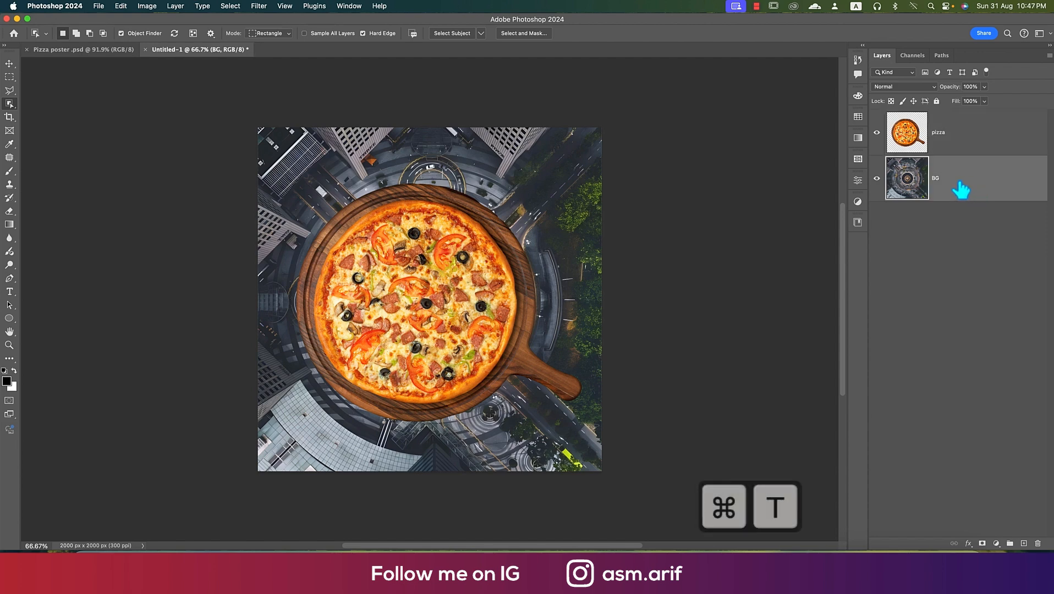
pyautogui.moveTo(633, 116); pyautogui.dragTo(616, 63)
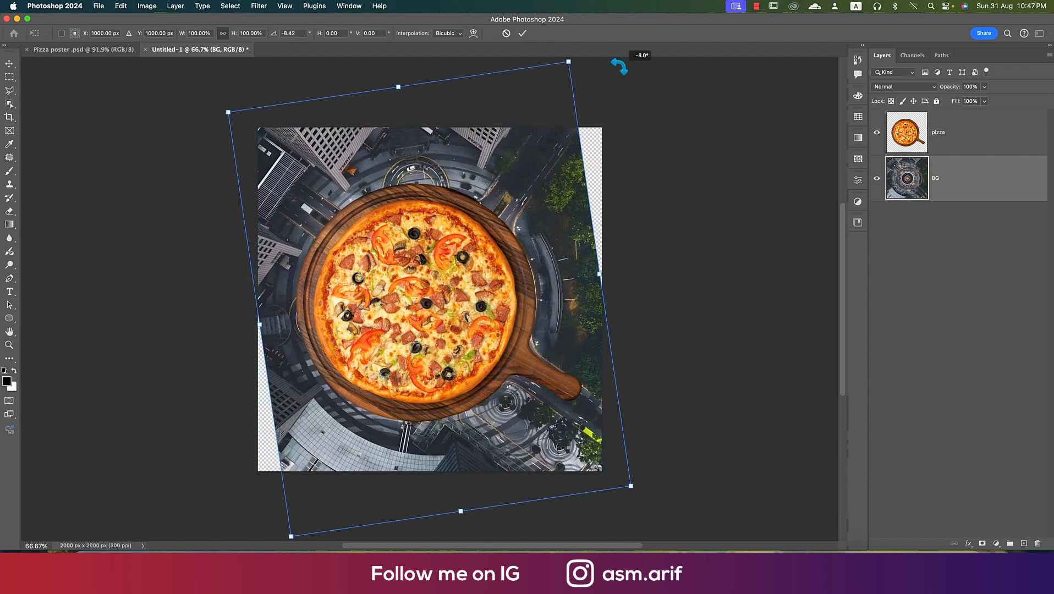
pyautogui.press('Escape')
# Rotate the pizza layer about 14.9°, scale it to about 85% and position it over the roundabout with the handle along the lower-right road
pyautogui.click(994, 132)
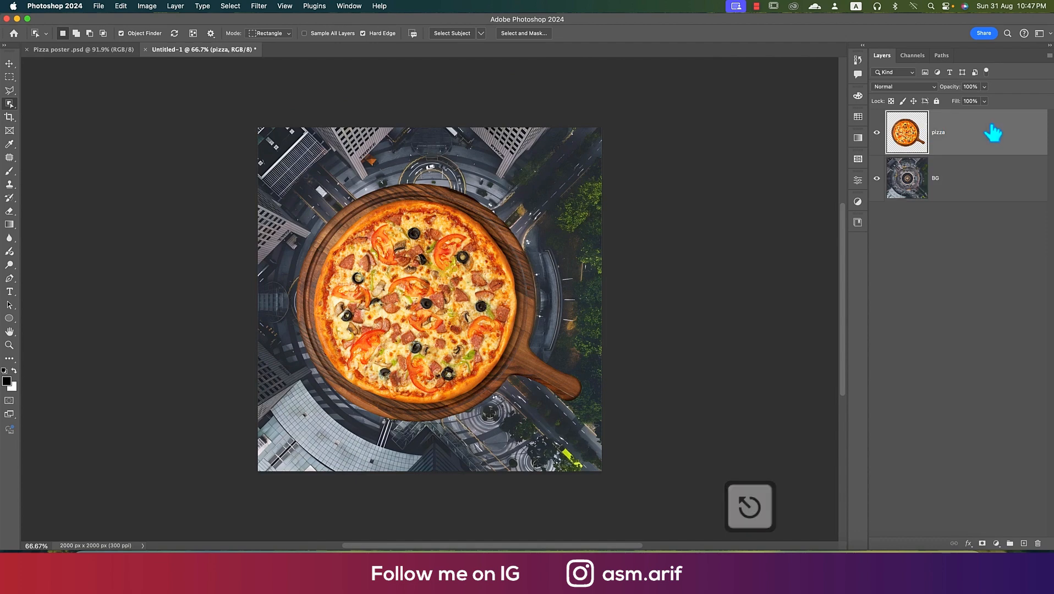
pyautogui.press('super+t')
pyautogui.moveTo(658, 153); pyautogui.dragTo(660, 214)
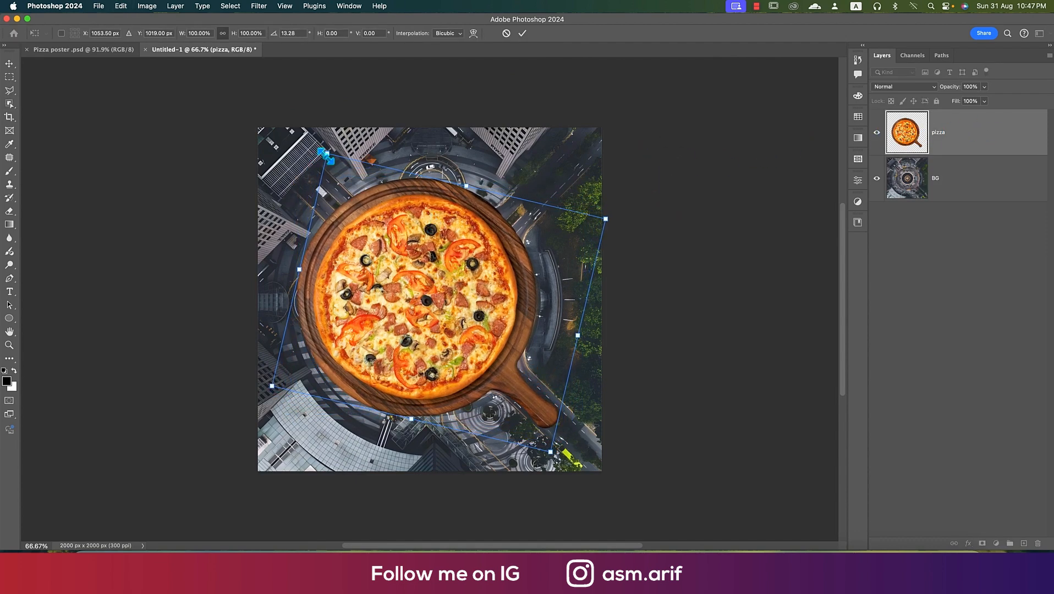
pyautogui.moveTo(327, 156); pyautogui.dragTo(350, 207)
pyautogui.moveTo(430, 284); pyautogui.dragTo(429, 271)
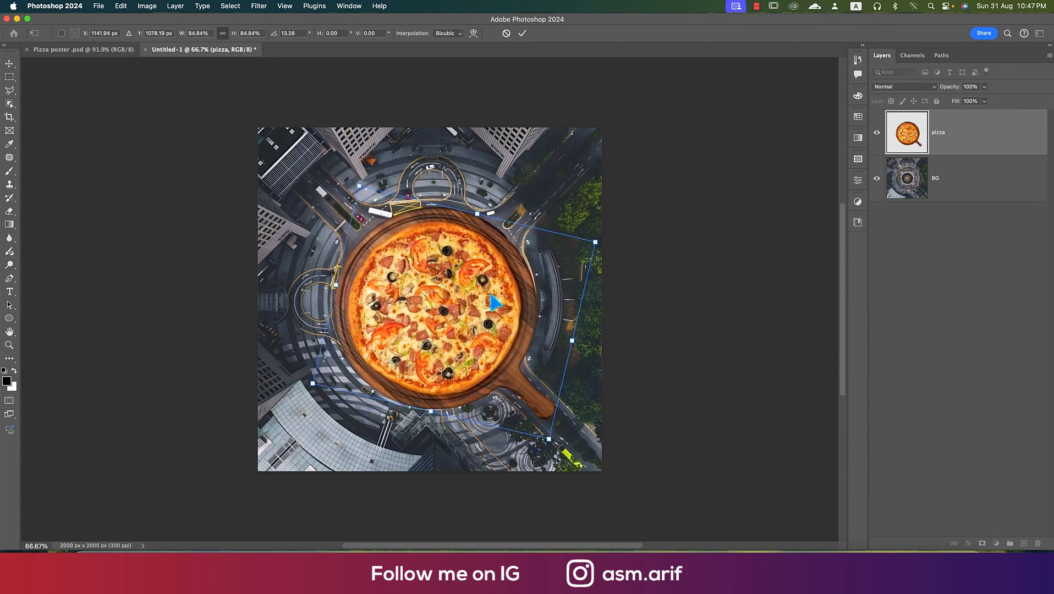
pyautogui.moveTo(617, 244); pyautogui.dragTo(618, 250)
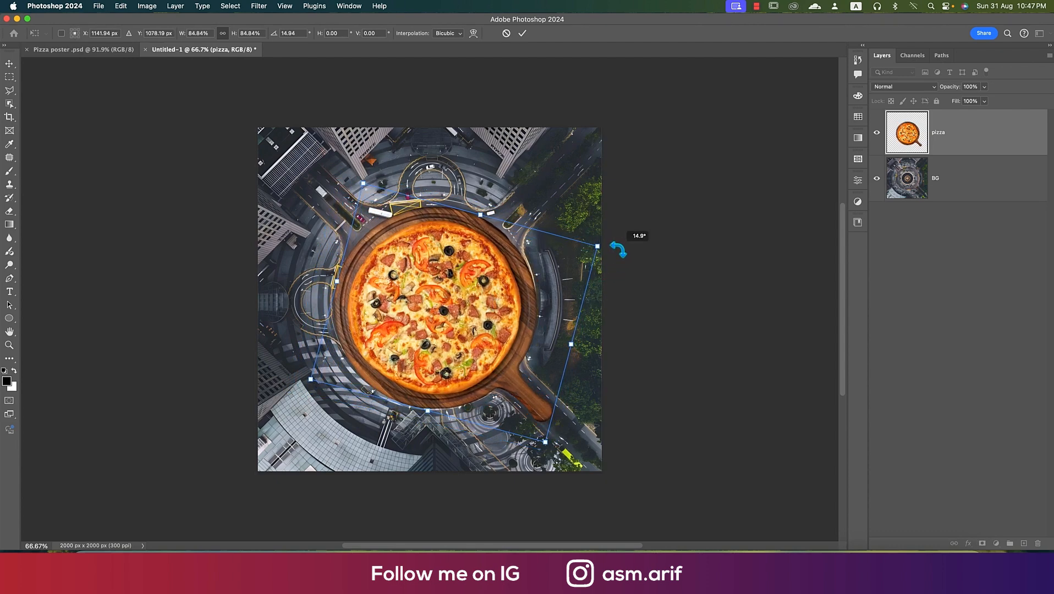
pyautogui.click(523, 33)
# Add a black Multiply drop shadow to the pizza layer with opacity 74%, angle 54°, distance 43 px, spread 8% and size 16 px
pyautogui.rightClick(1001, 138)
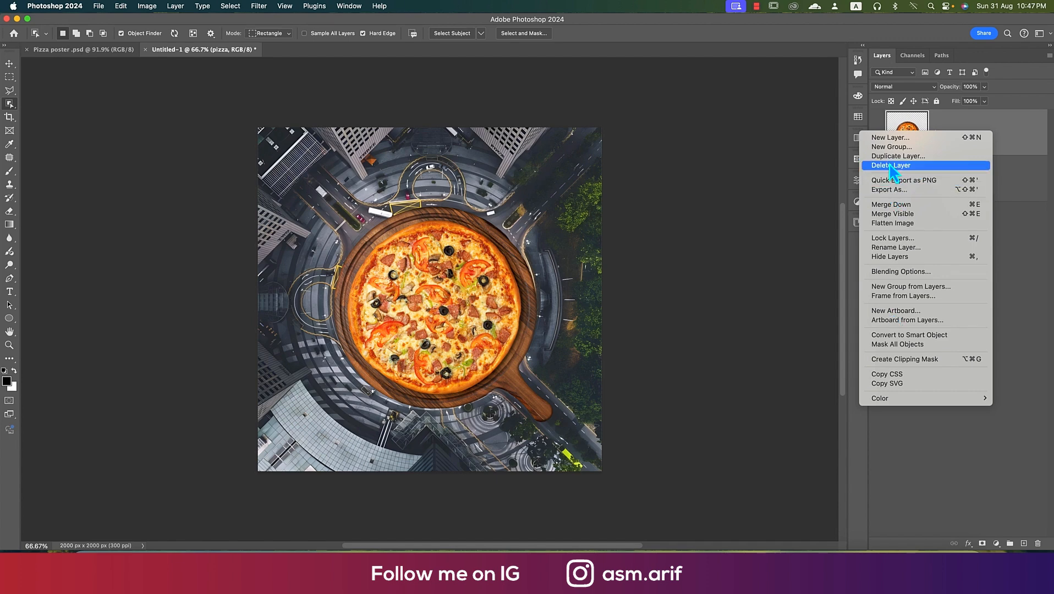
pyautogui.click(895, 274)
pyautogui.click(662, 281)
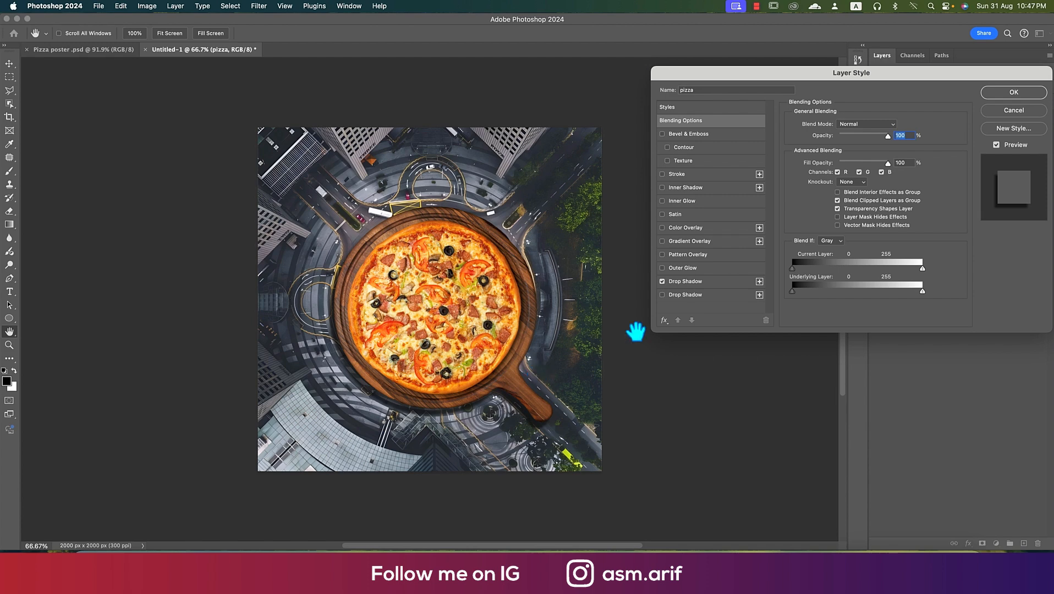
pyautogui.click(684, 281)
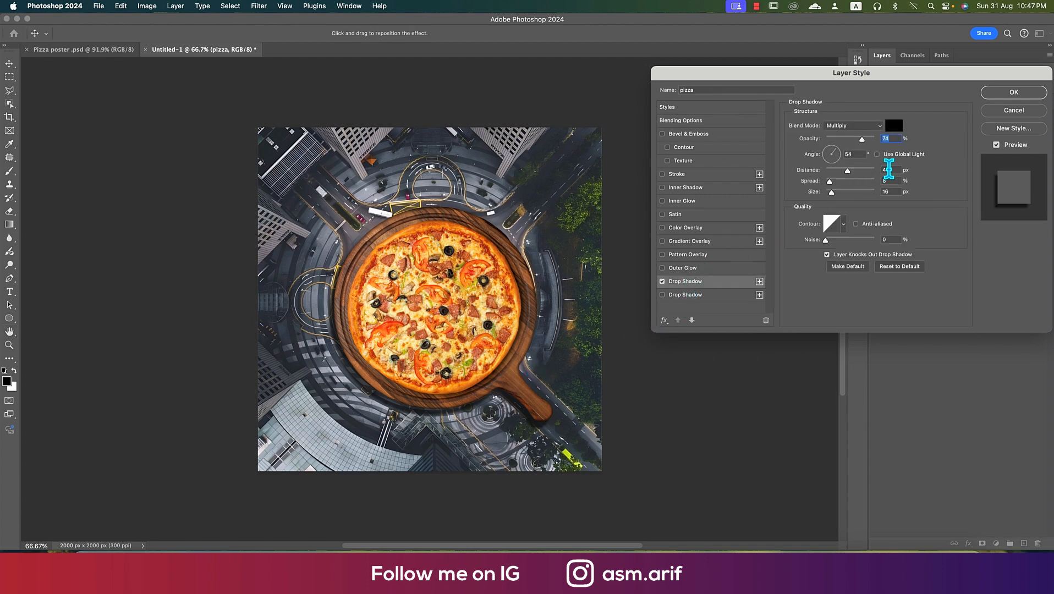
pyautogui.doubleClick(887, 170)
pyautogui.doubleClick(886, 180)
pyautogui.doubleClick(886, 191)
pyautogui.doubleClick(852, 154)
pyautogui.doubleClick(886, 138)
pyautogui.click(877, 126)
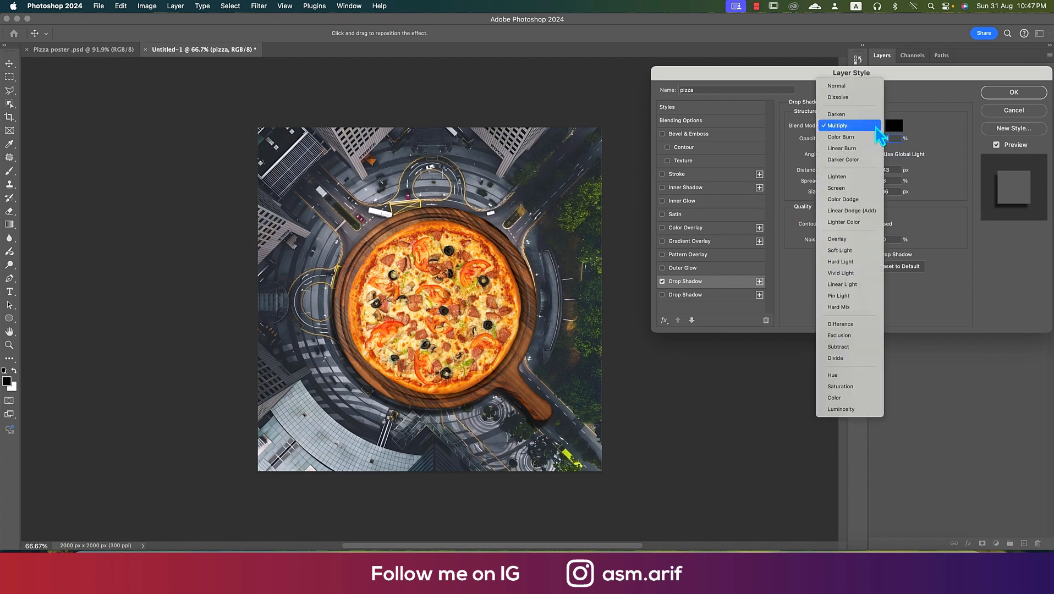
pyautogui.click(861, 126)
pyautogui.click(987, 93)
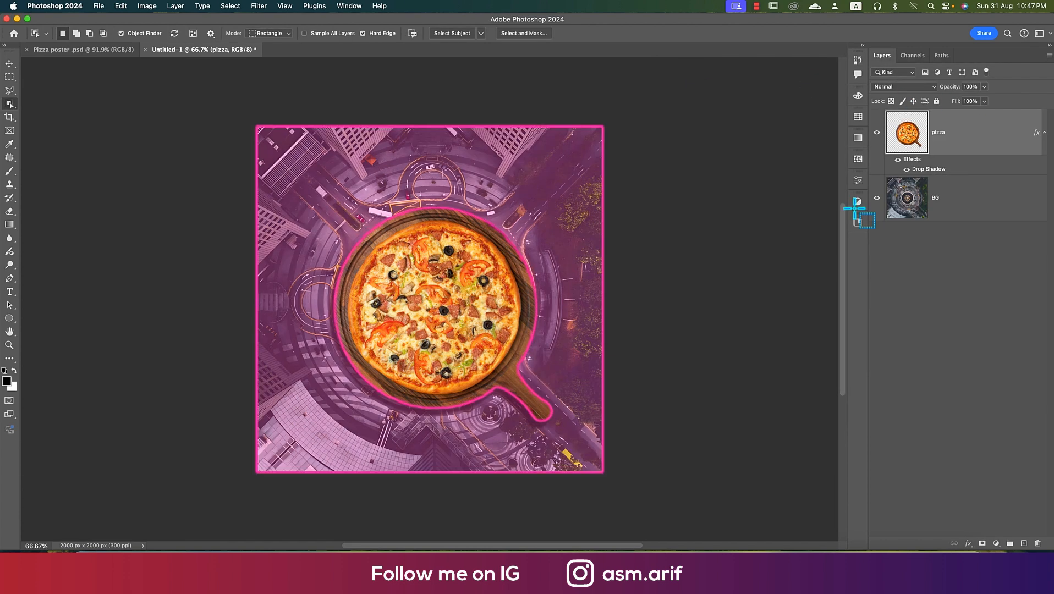
# Add a second Multiply drop shadow to the pizza layer with angle 96°, distance 26 px, spread 8% and size 16 px
pyautogui.doubleClick(933, 175)
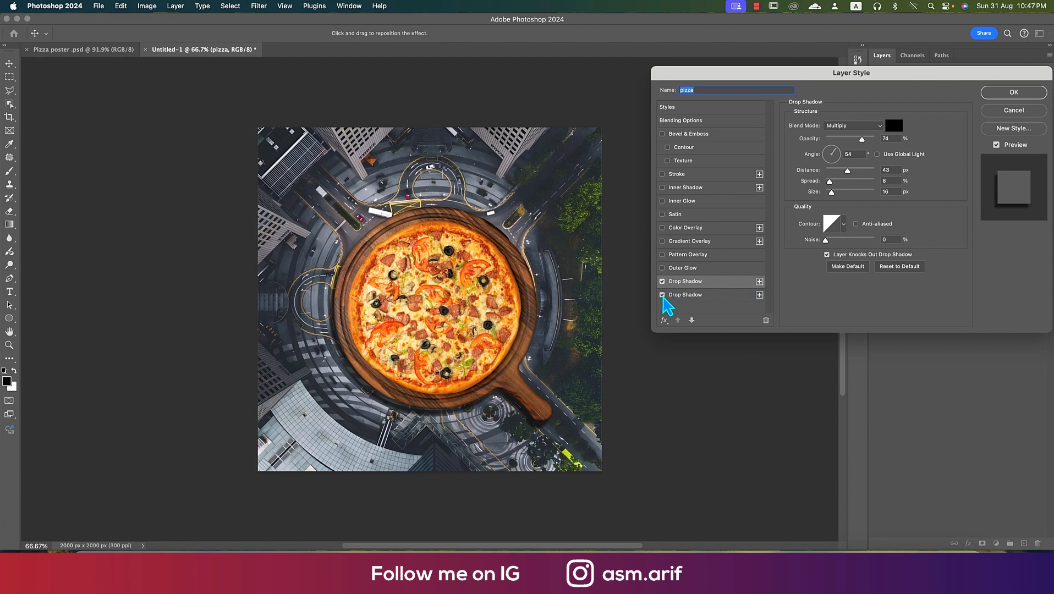
pyautogui.click(681, 296)
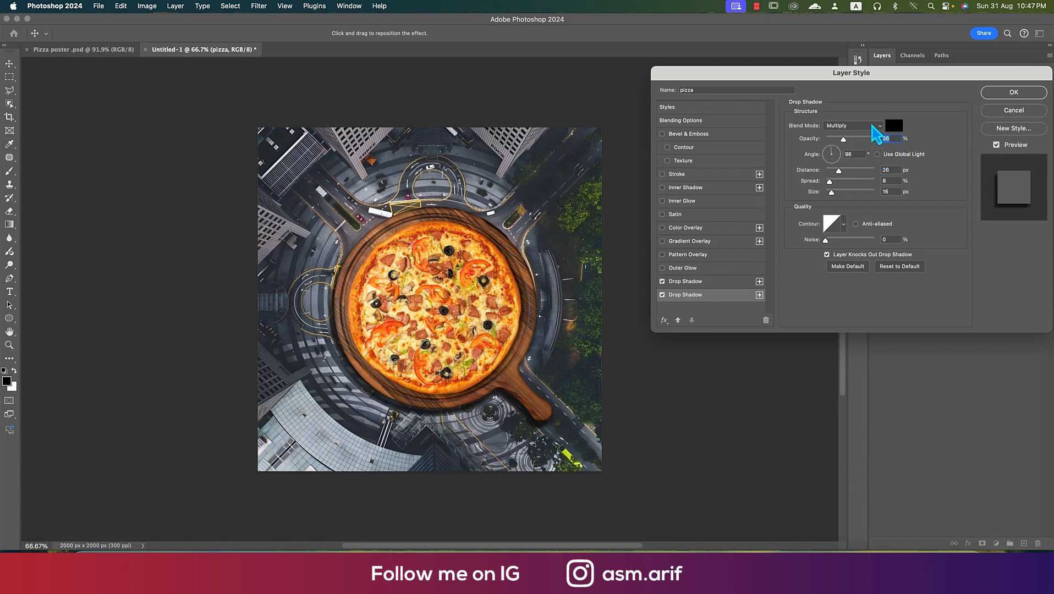
pyautogui.click(889, 170)
pyautogui.click(892, 180)
pyautogui.click(890, 191)
pyautogui.click(1002, 93)
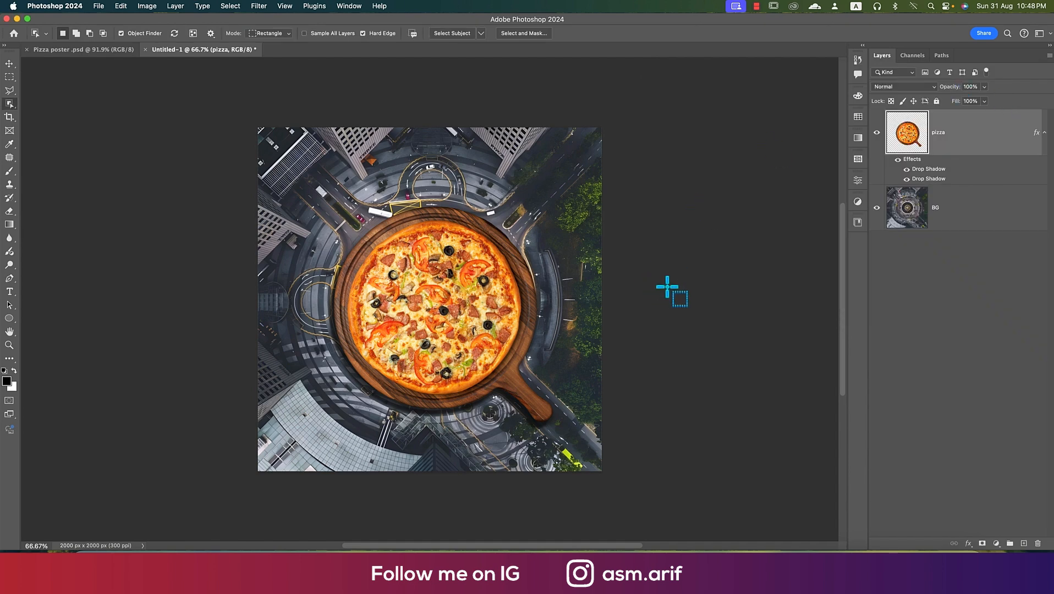
# Create a new blank layer above the pizza layer
pyautogui.click(9, 64)
pyautogui.click(1024, 543)
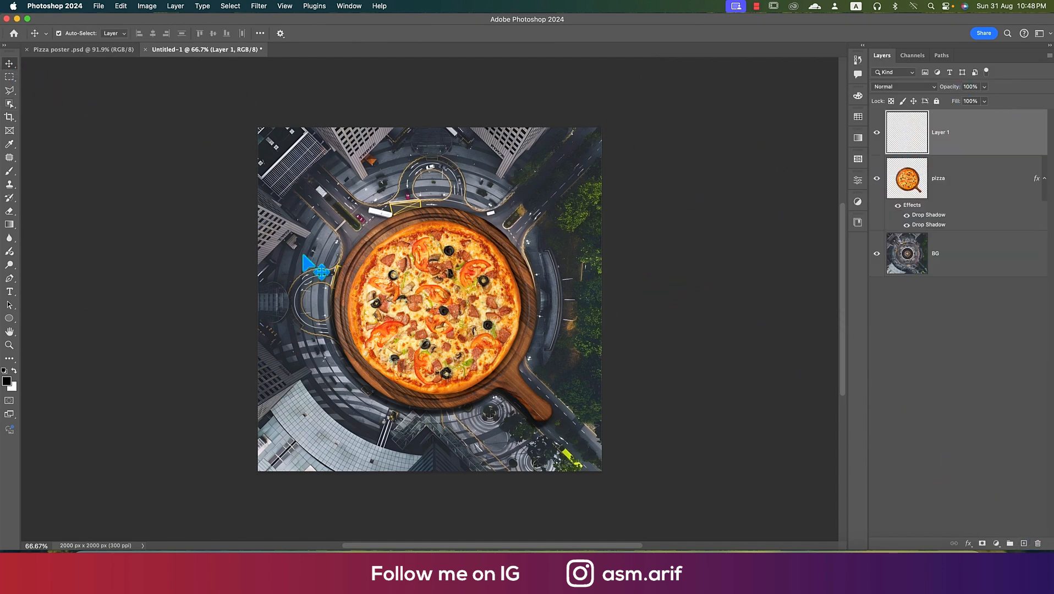
pyautogui.click(438, 377)
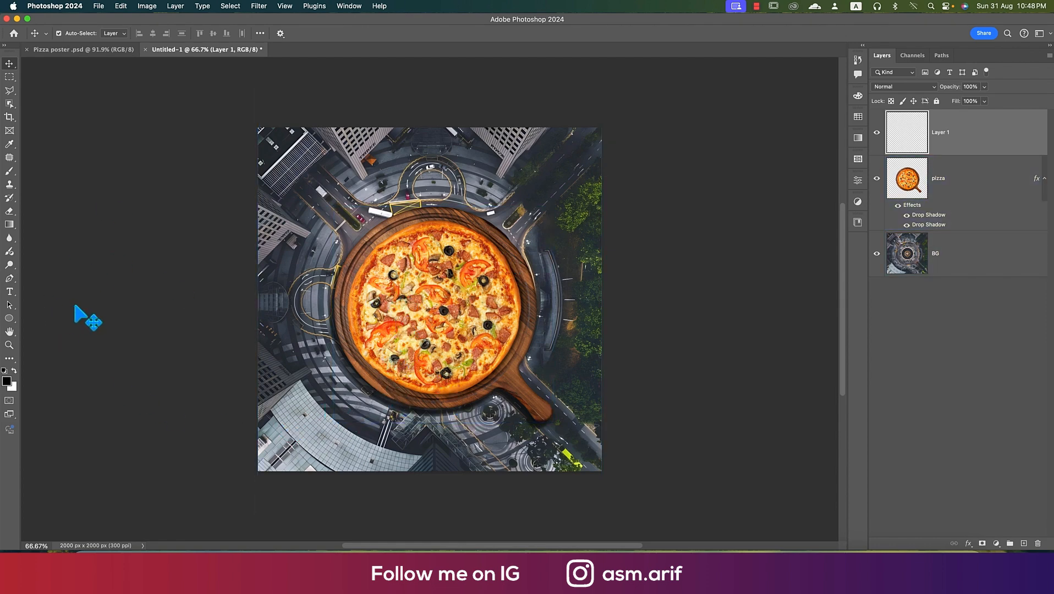
# Draw a black-to-transparent linear gradient from the lower left on Layer 1 and clip it to the pizza layer at 57% opacity
pyautogui.click(10, 226)
pyautogui.click(163, 34)
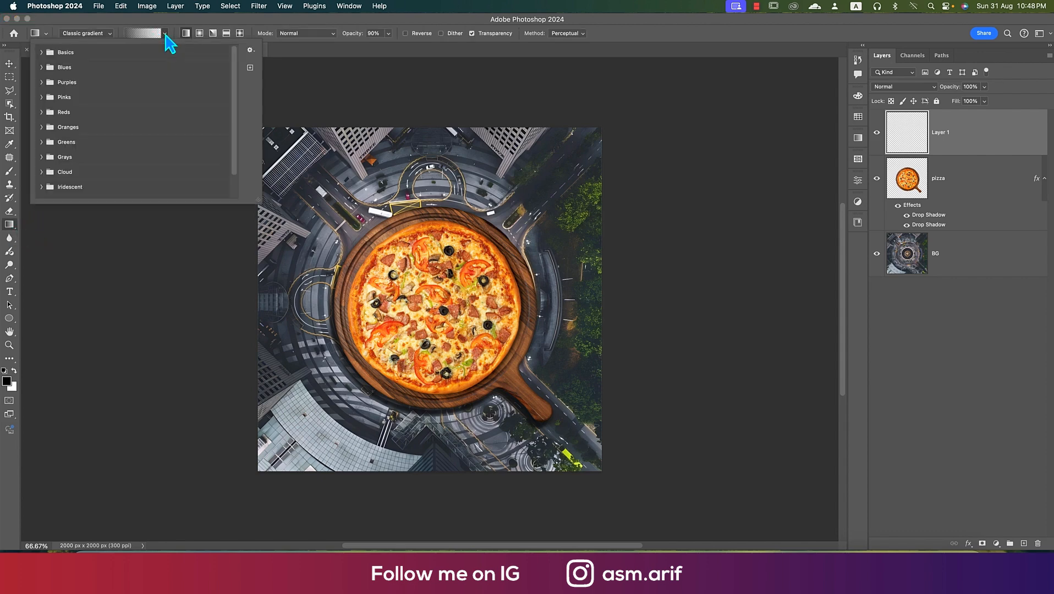
pyautogui.click(42, 52)
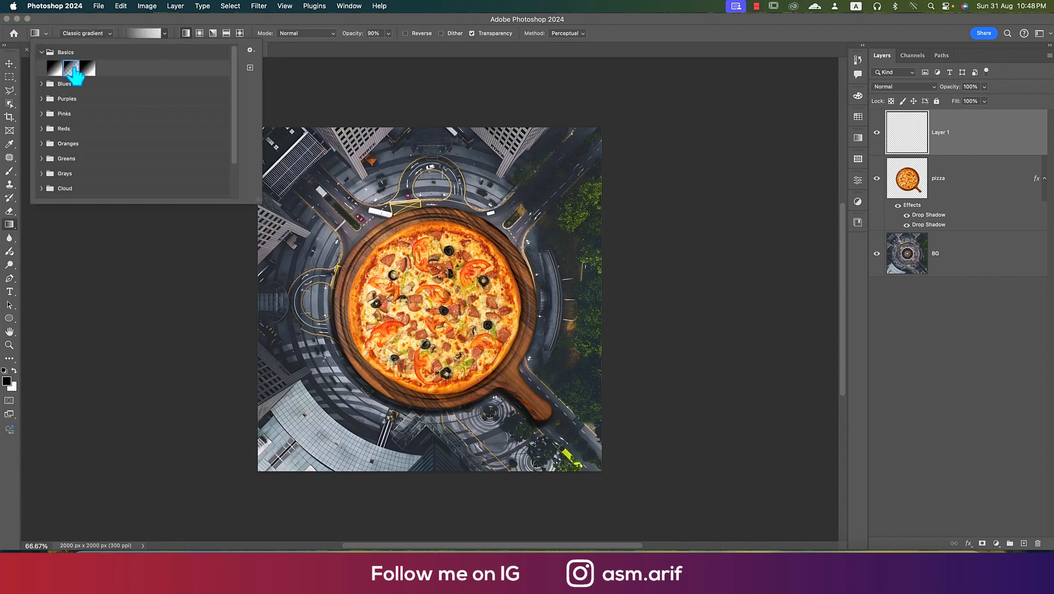
pyautogui.click(232, 21)
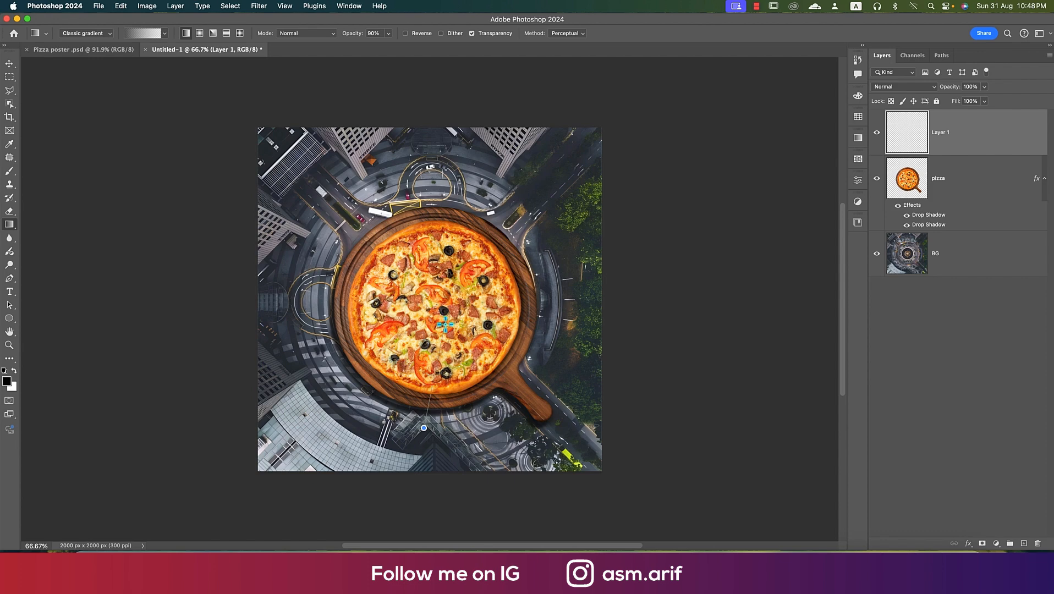
pyautogui.moveTo(497, 351); pyautogui.dragTo(497, 350)
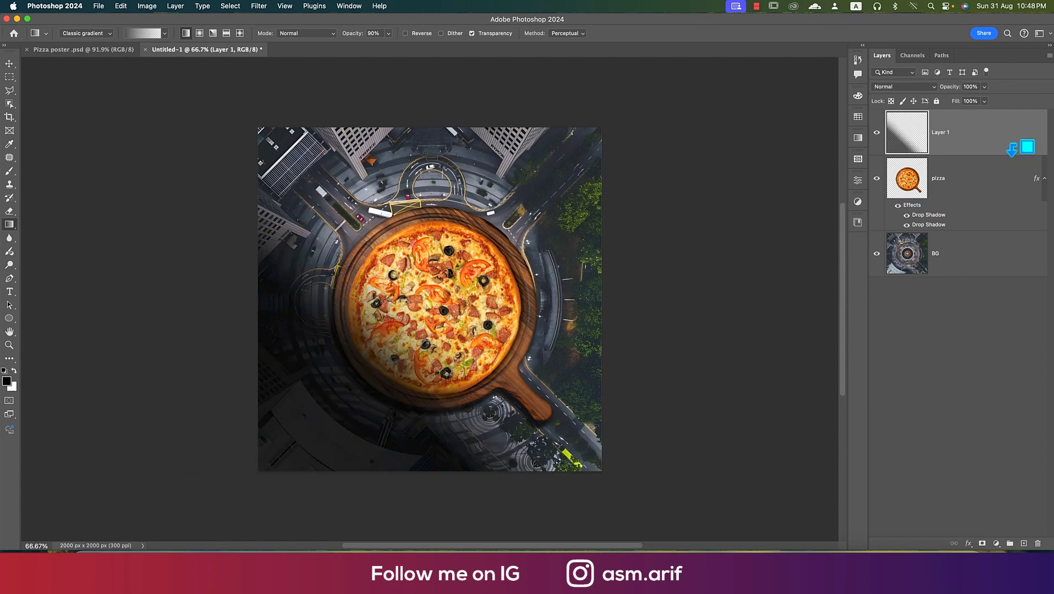
pyautogui.keyDown('alt'); pyautogui.click(1012, 154); pyautogui.keyUp('alt')
pyautogui.moveTo(951, 89); pyautogui.dragTo(928, 95)
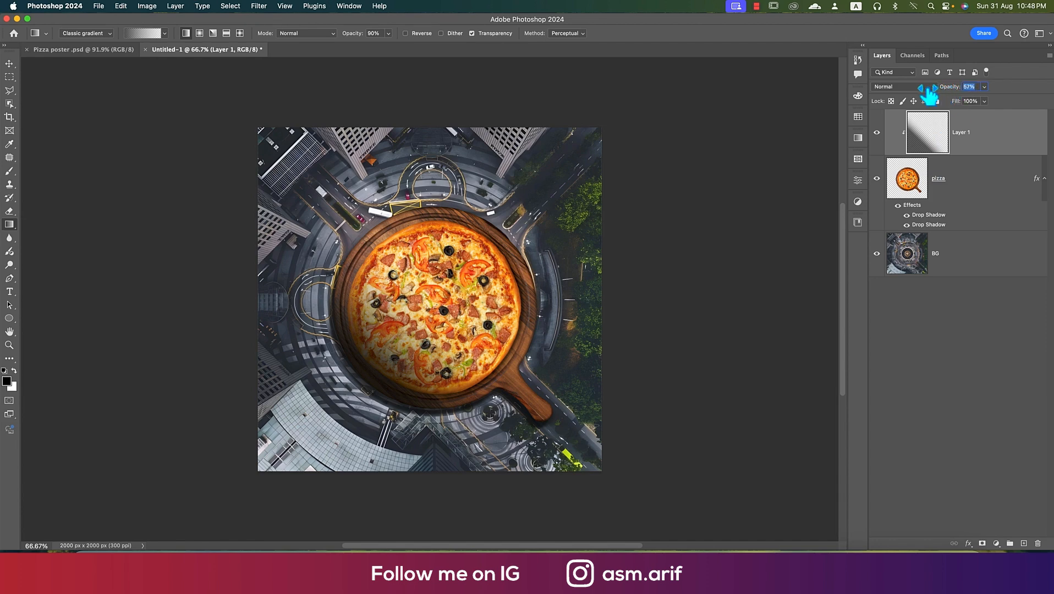
# Scale the clipped gradient layer to about 120.33% and rotate it about -18.97°
pyautogui.press('super+t')
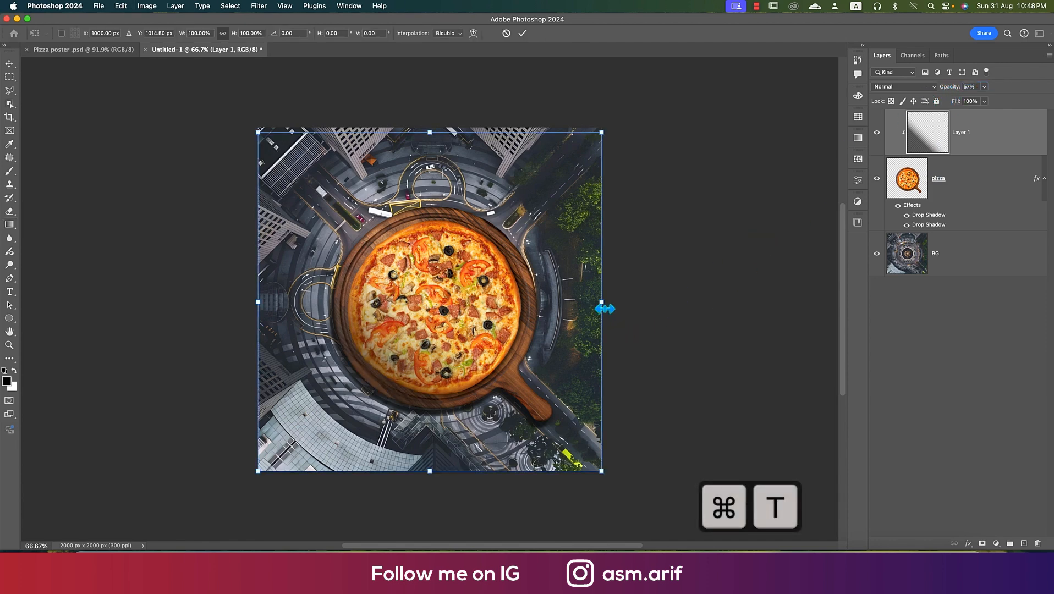
pyautogui.moveTo(605, 309); pyautogui.dragTo(673, 269)
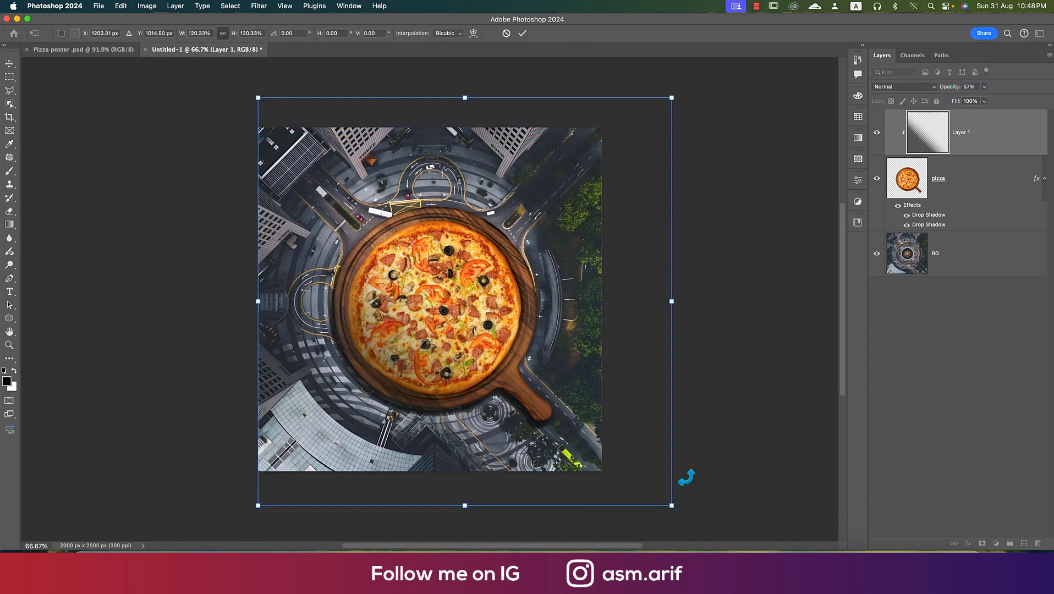
pyautogui.moveTo(685, 477); pyautogui.dragTo(751, 344)
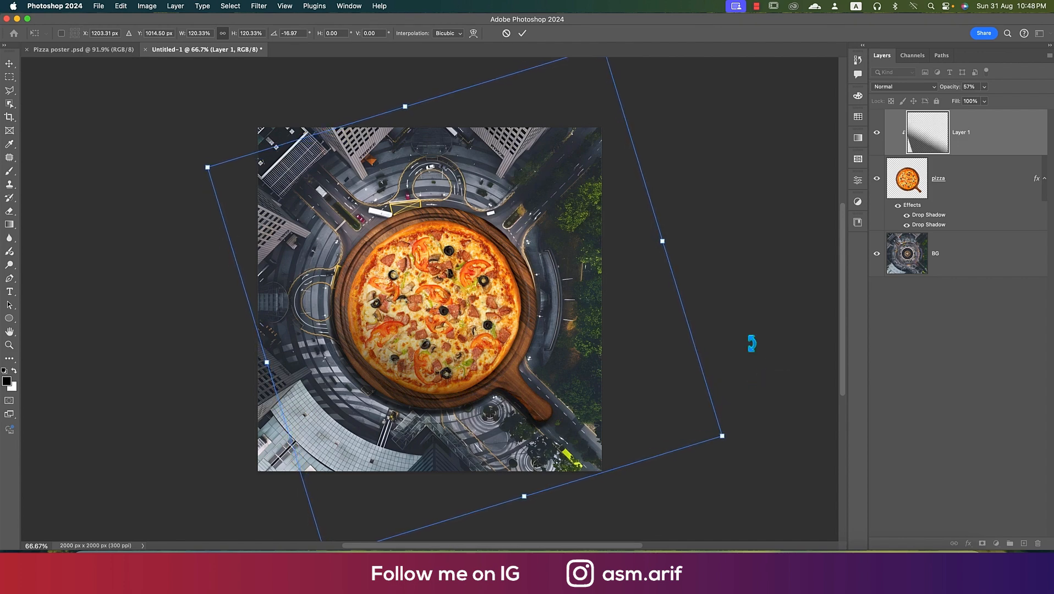
pyautogui.click(521, 33)
# Open the pizza layer in the Camera Raw filter and set Exposure +0.60, Contrast +9, Highlights about -32 and Shadows +13
pyautogui.click(990, 187)
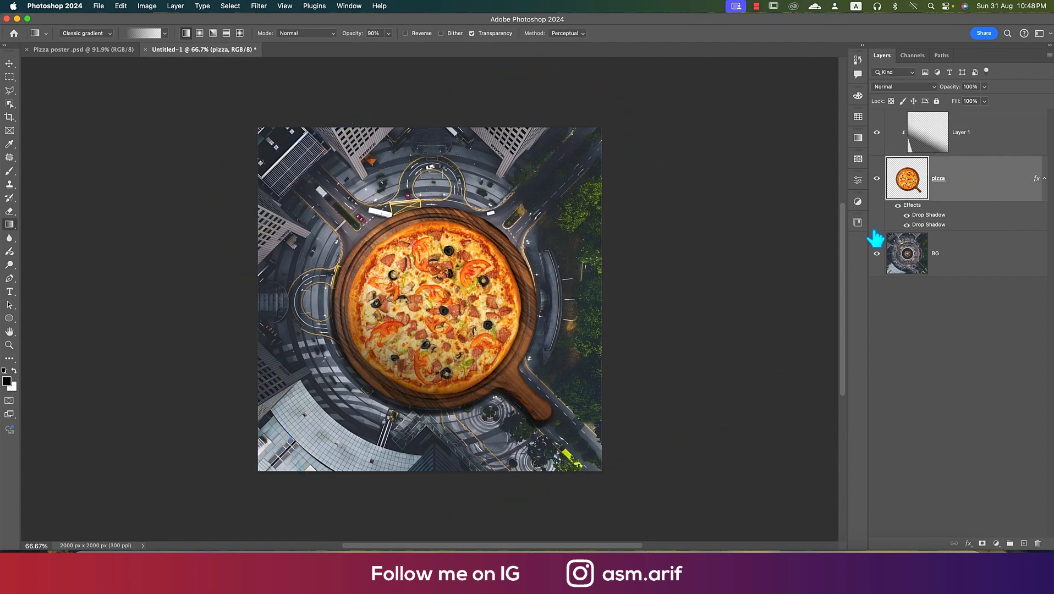
pyautogui.click(260, 6)
pyautogui.click(271, 85)
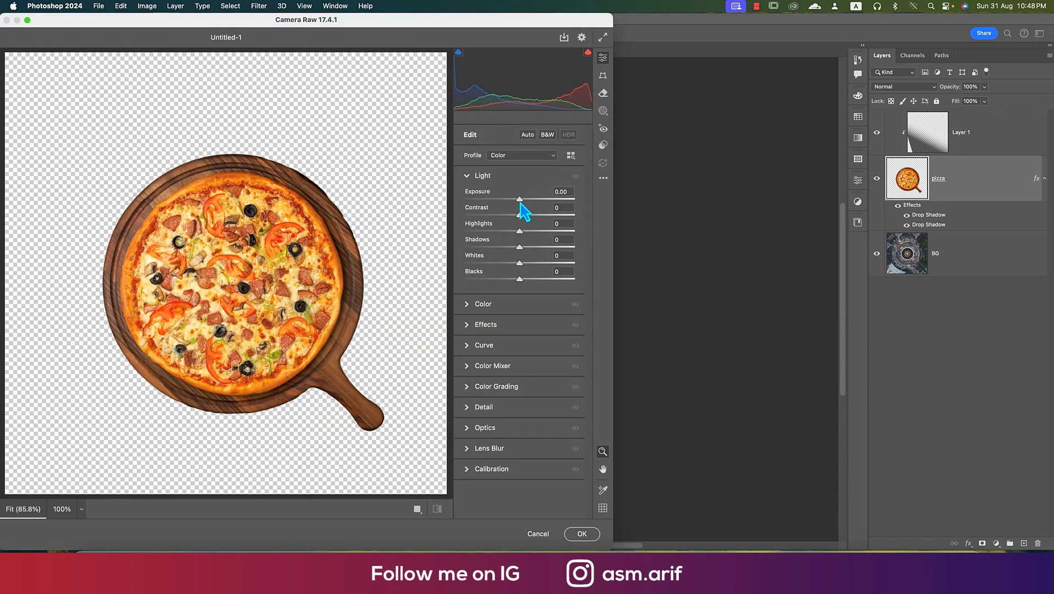
pyautogui.moveTo(518, 200); pyautogui.dragTo(529, 210)
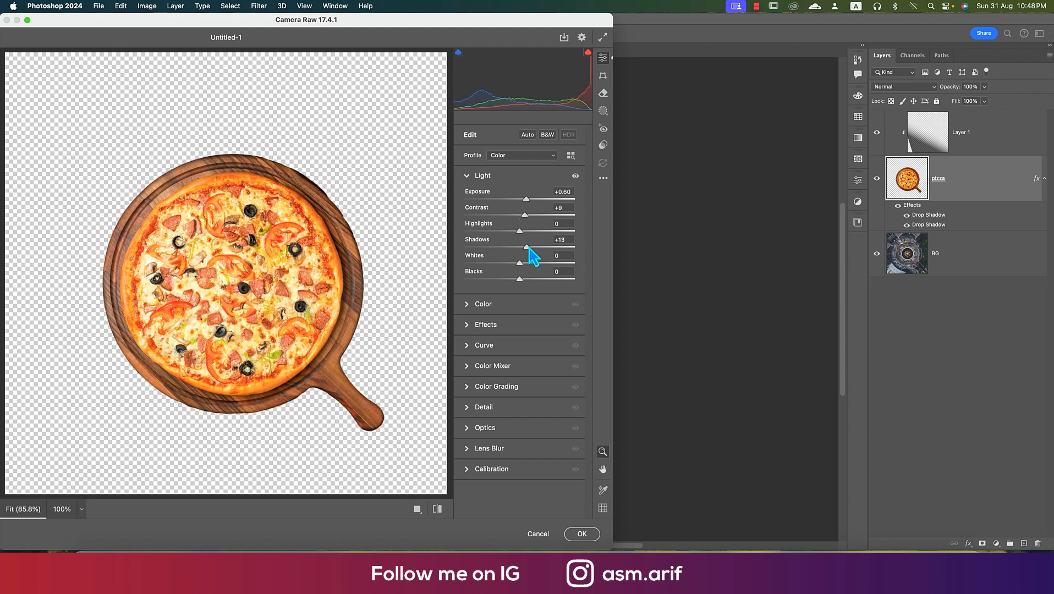
pyautogui.moveTo(519, 231); pyautogui.dragTo(502, 231)
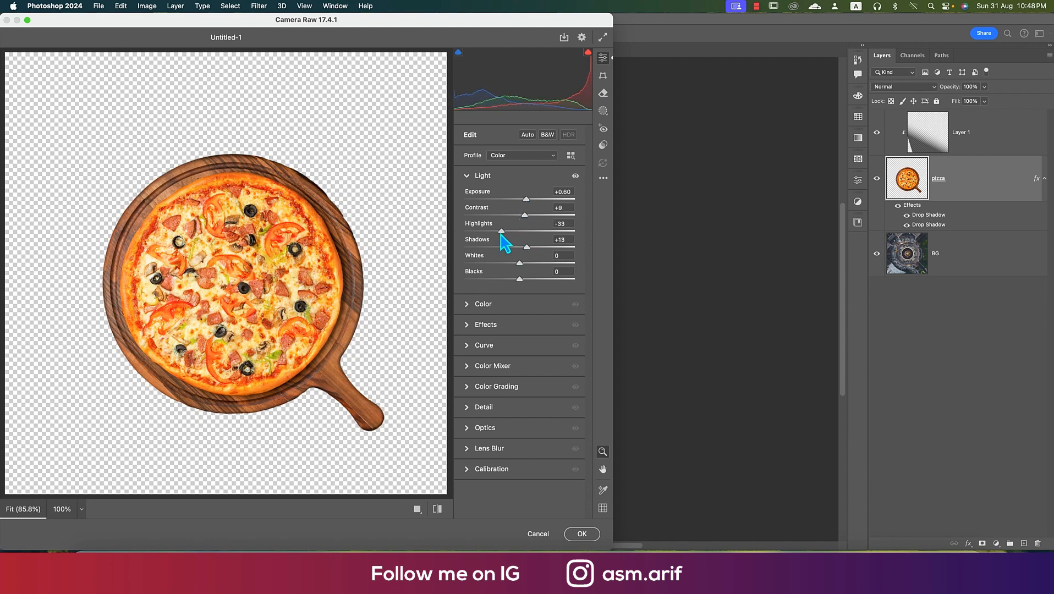
# Raise the pizza's Saturation to +8 and apply the Camera Raw adjustments
pyautogui.click(469, 309)
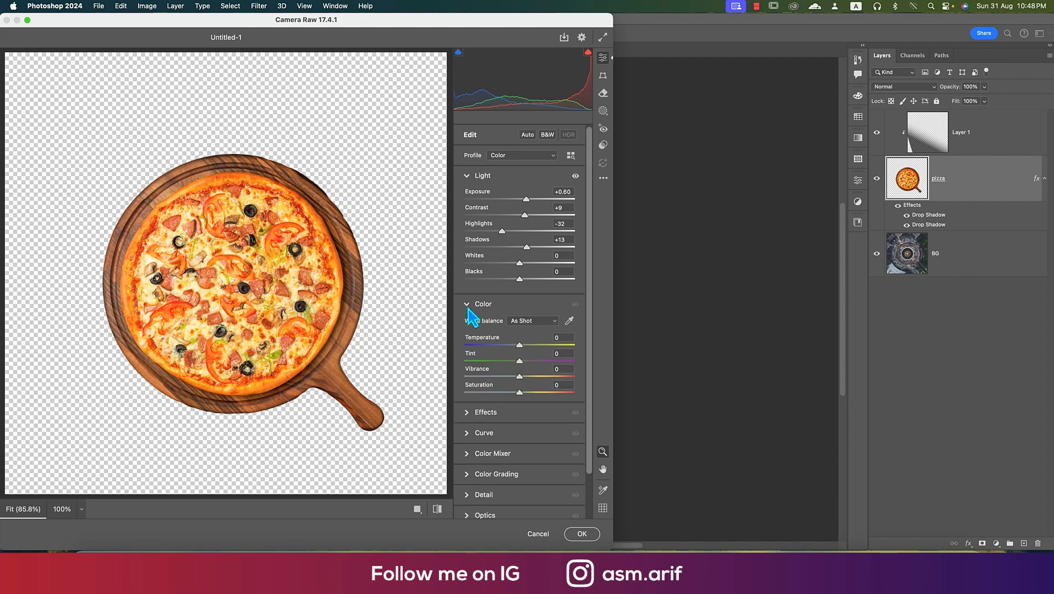
pyautogui.moveTo(519, 393); pyautogui.dragTo(523, 393)
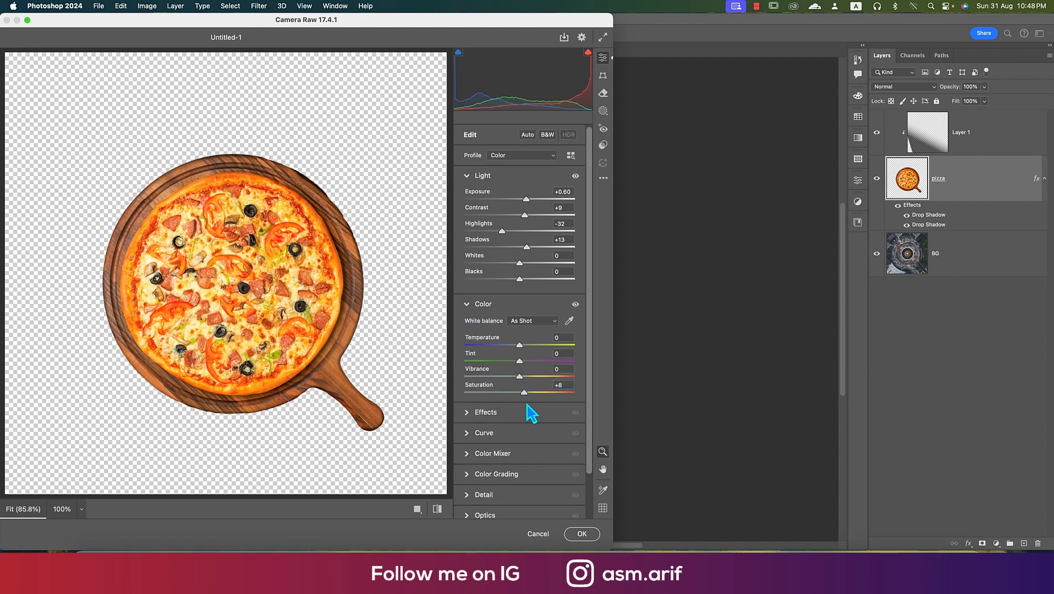
pyautogui.click(587, 534)
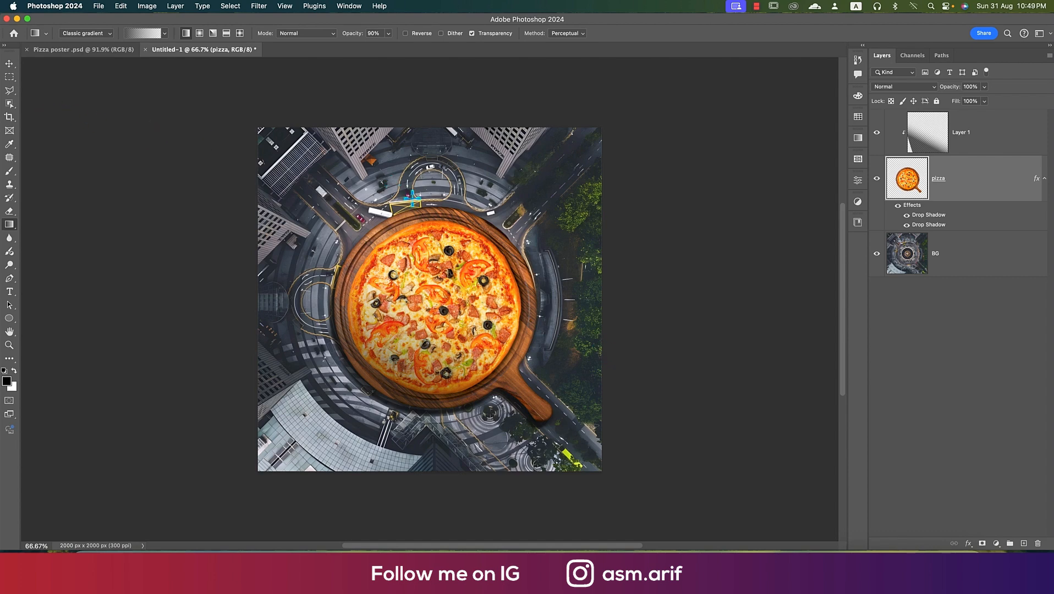
# Add a Gradient Fill layer directly above the BG layer with the black-to-transparent gradient from Basics
pyautogui.click(9, 64)
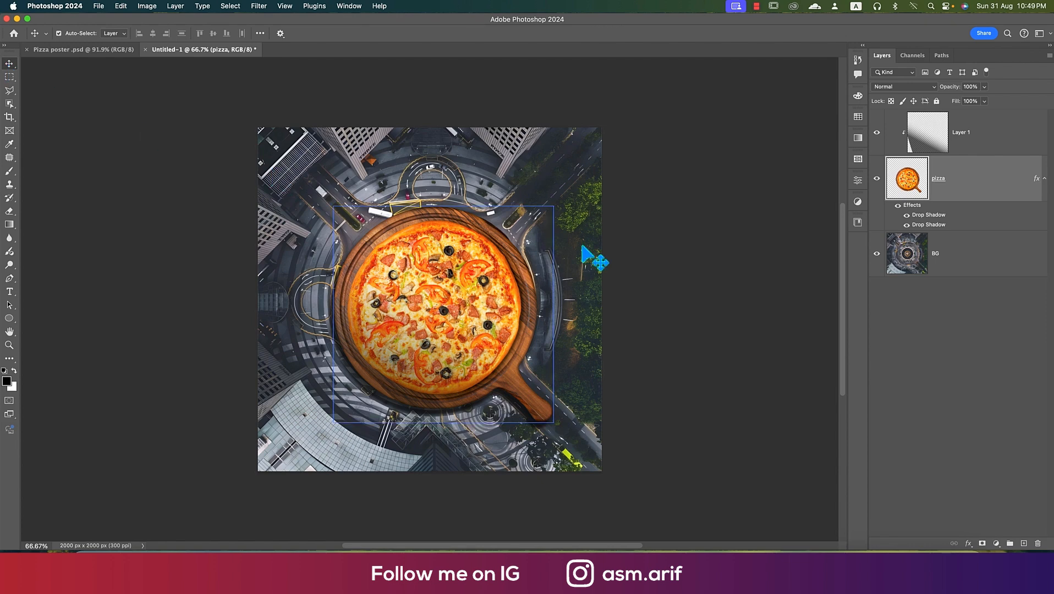
pyautogui.click(582, 247)
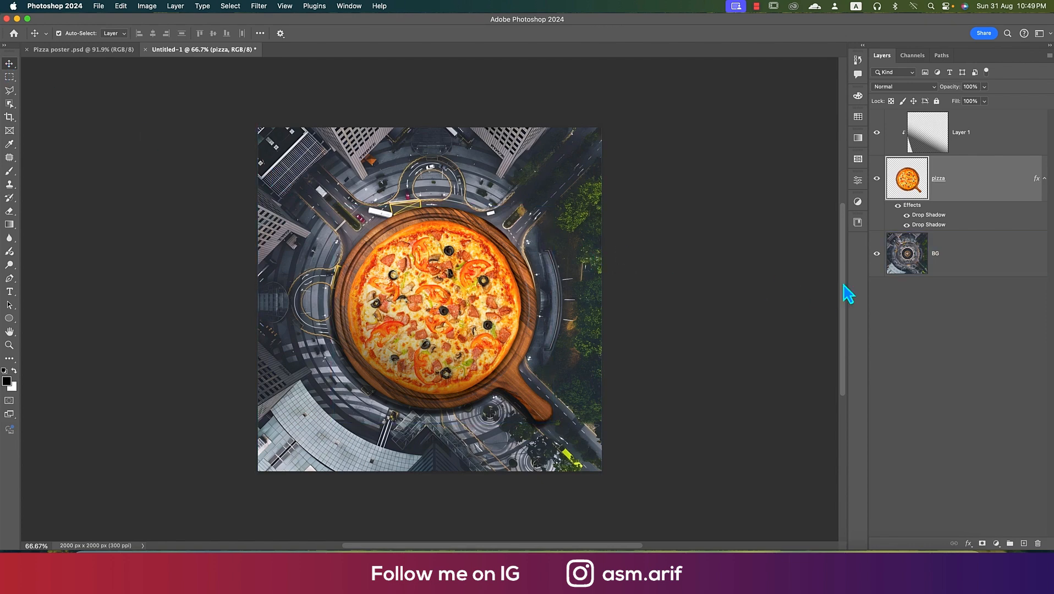
pyautogui.click(983, 268)
pyautogui.click(996, 544)
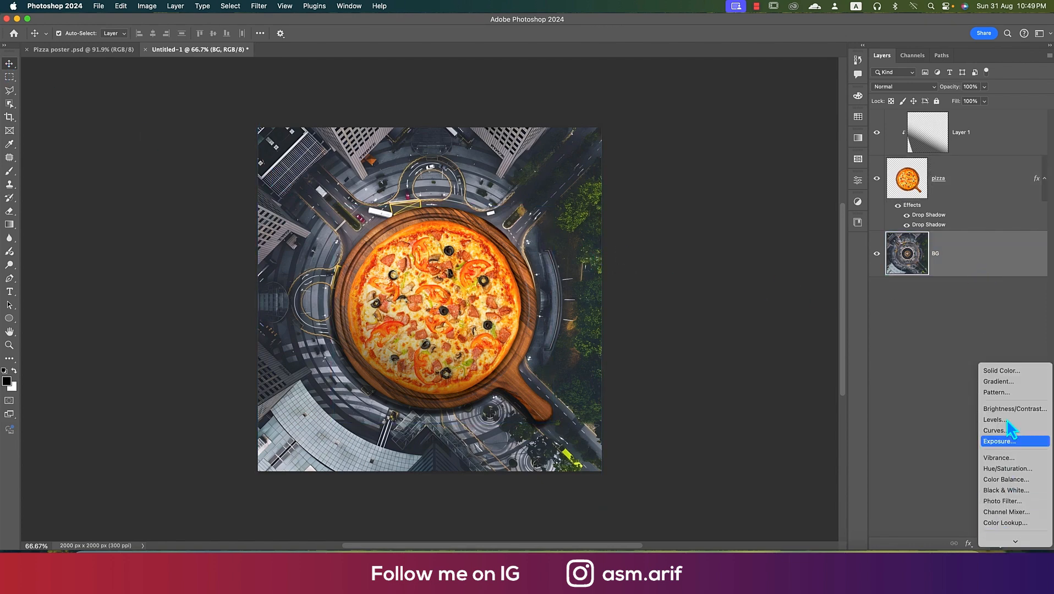
pyautogui.click(1009, 382)
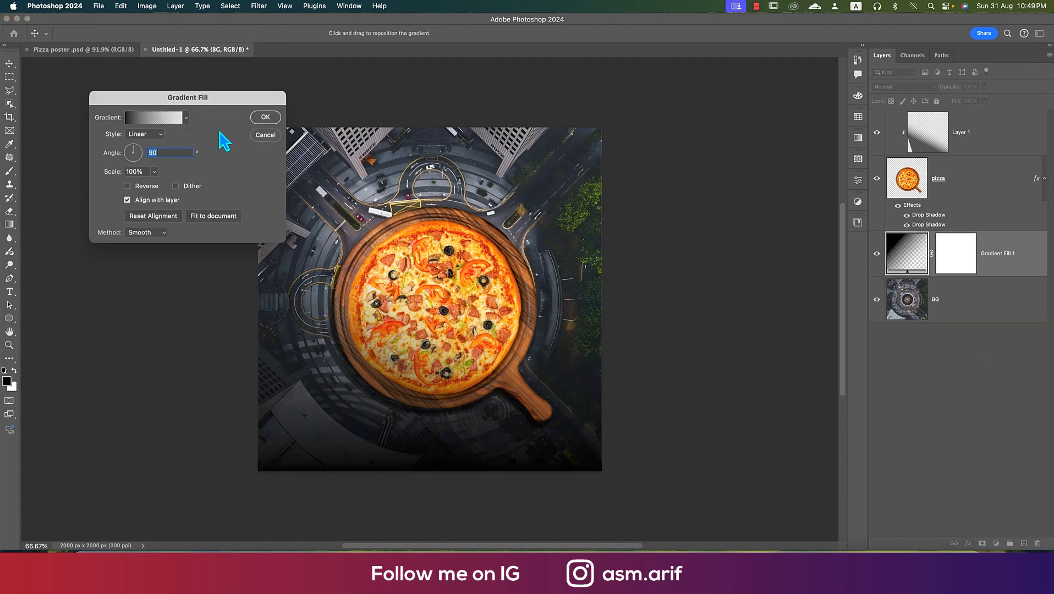
pyautogui.click(186, 118)
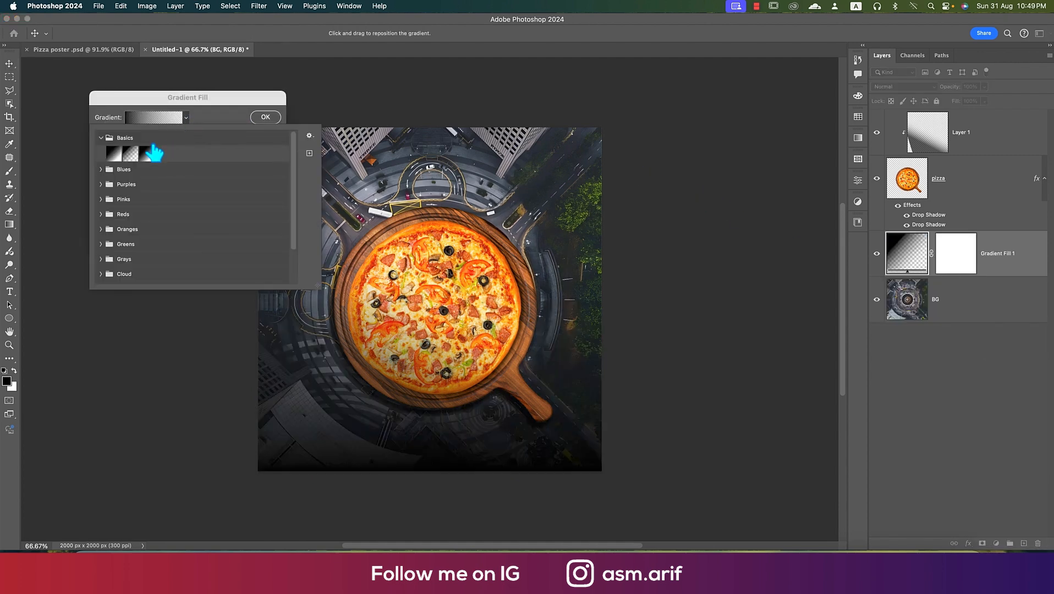
pyautogui.click(211, 119)
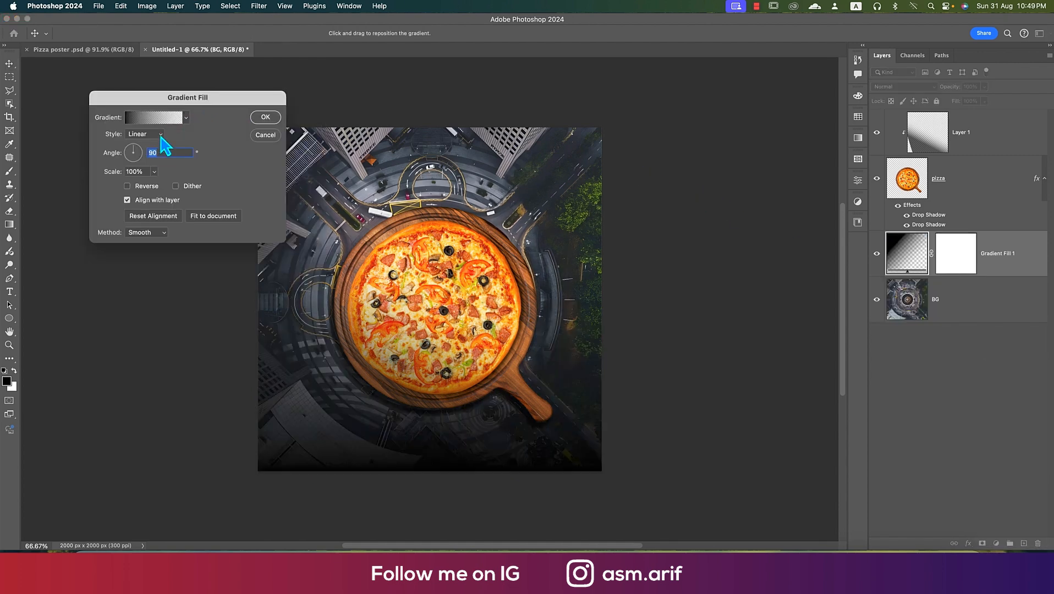
# Make the gradient fill Radial and reversed at 305% scale, and compare the image with and without it
pyautogui.click(161, 137)
pyautogui.click(147, 144)
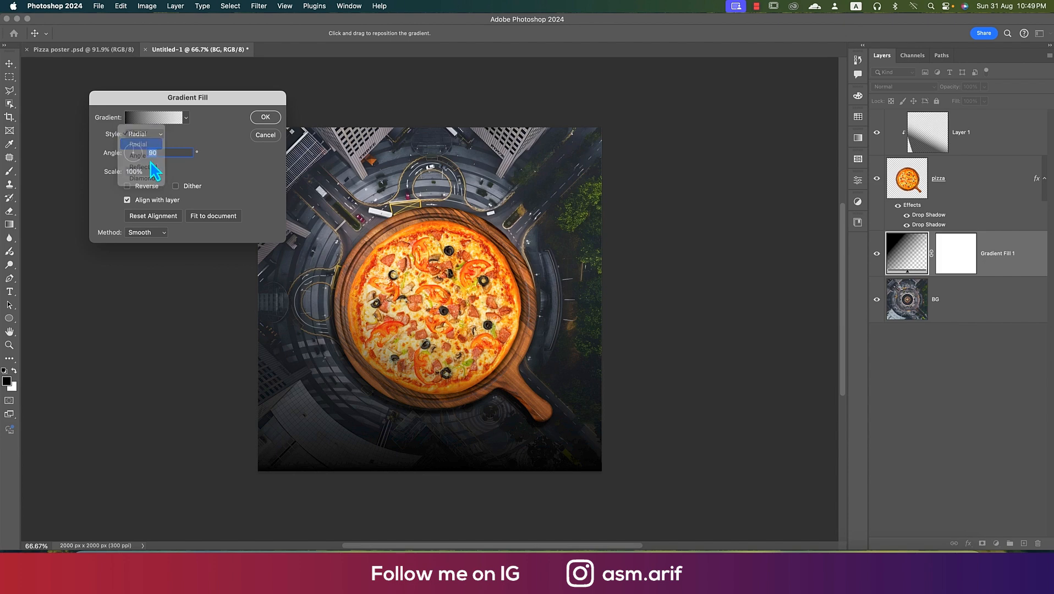
pyautogui.click(127, 186)
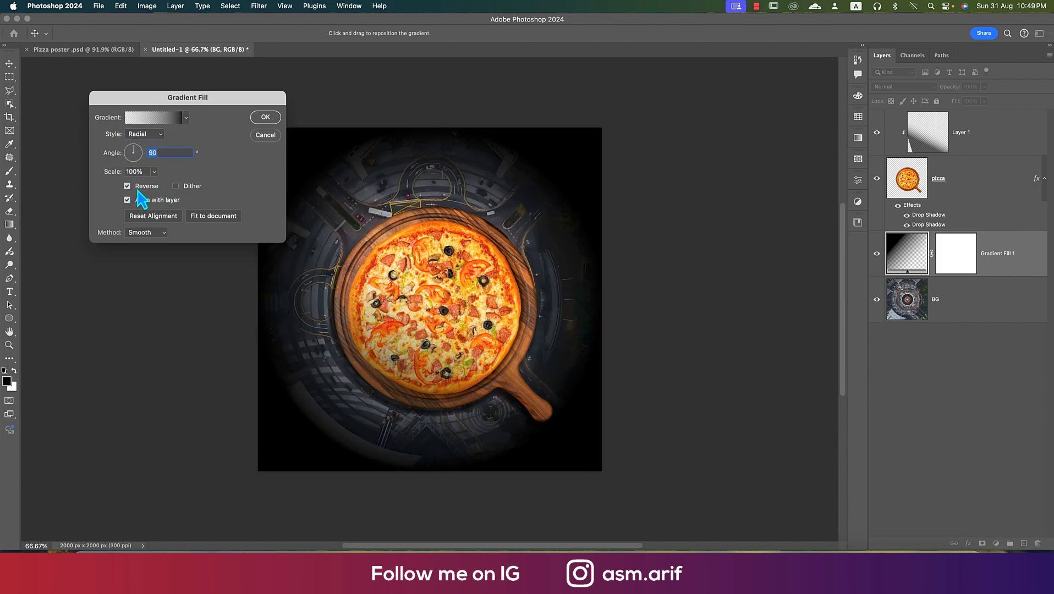
pyautogui.click(154, 172)
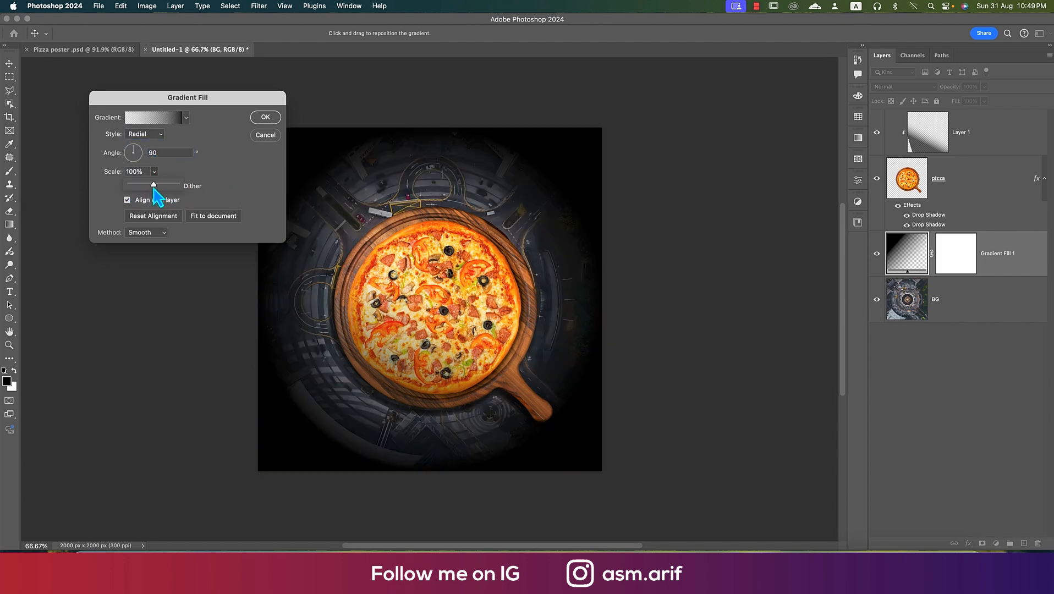
pyautogui.moveTo(162, 186); pyautogui.dragTo(164, 185)
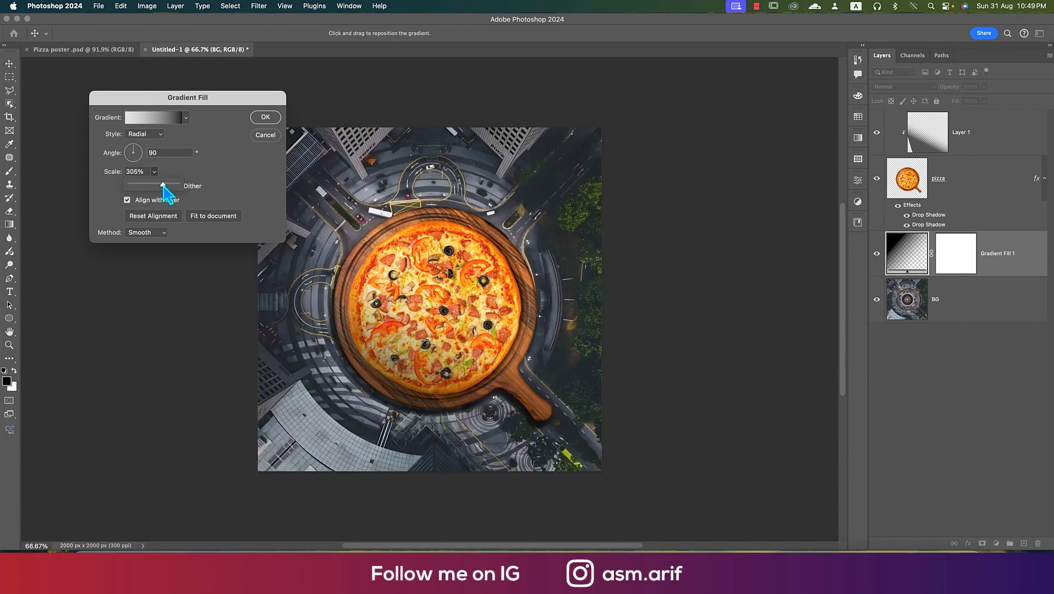
pyautogui.click(264, 117)
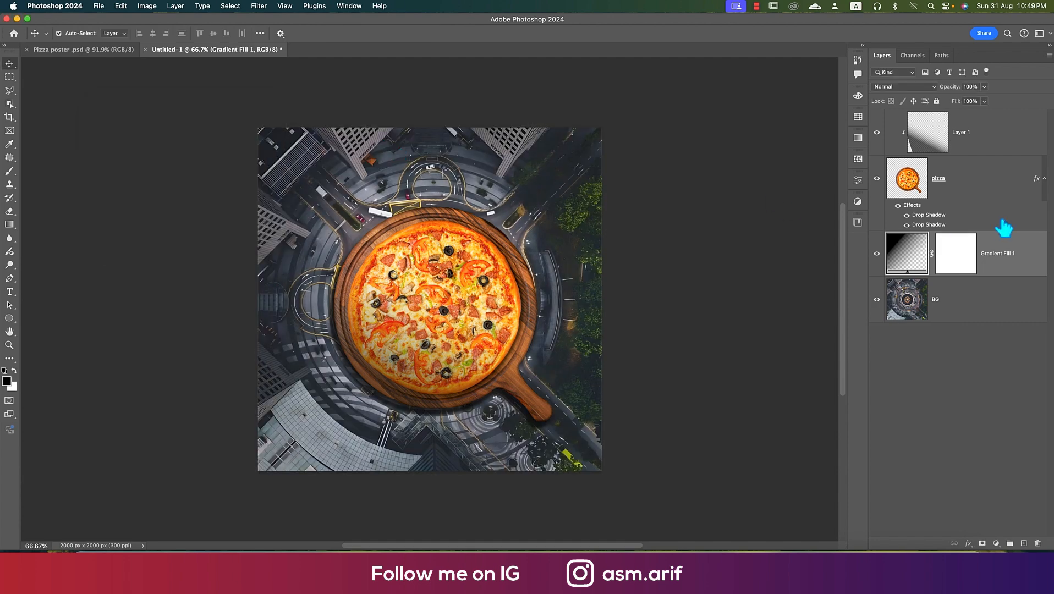
pyautogui.click(877, 254)
pyautogui.click(876, 254)
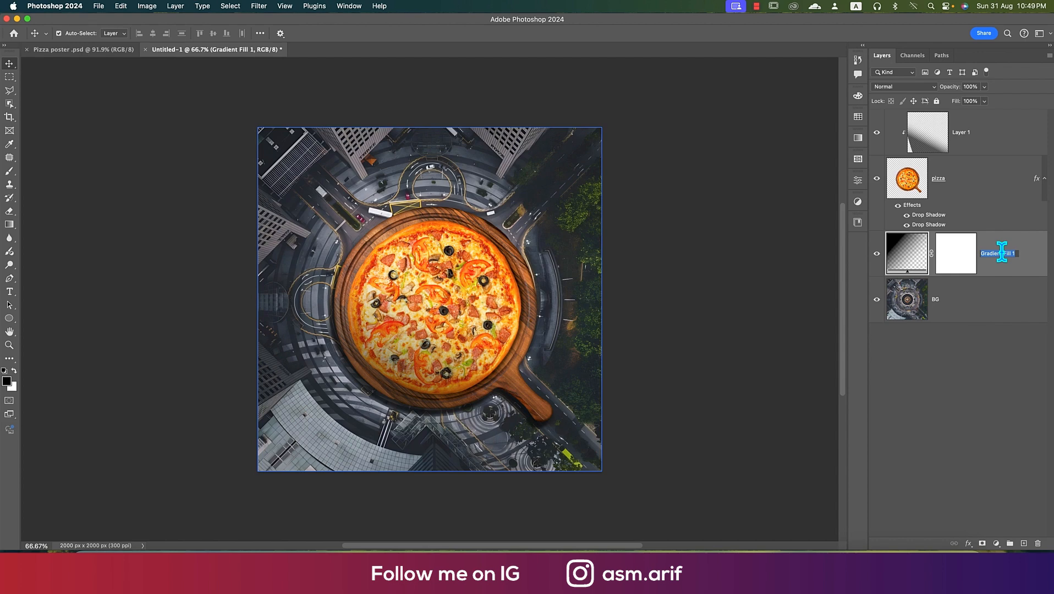
# Rename the gradient fill layer as Shadow
pyautogui.write('S')
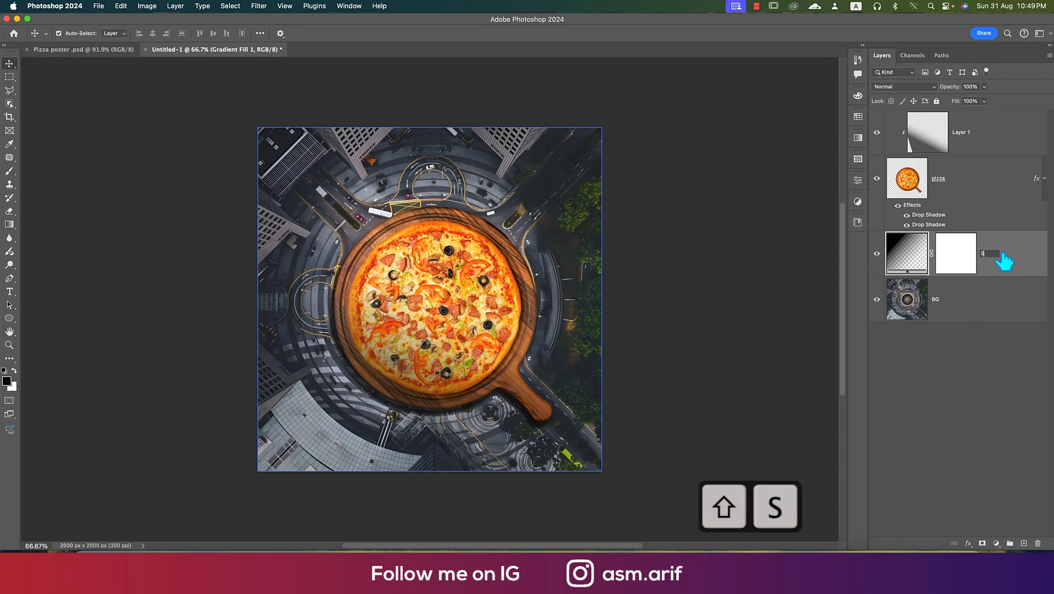
pyautogui.write('hadow')
pyautogui.press('Return')
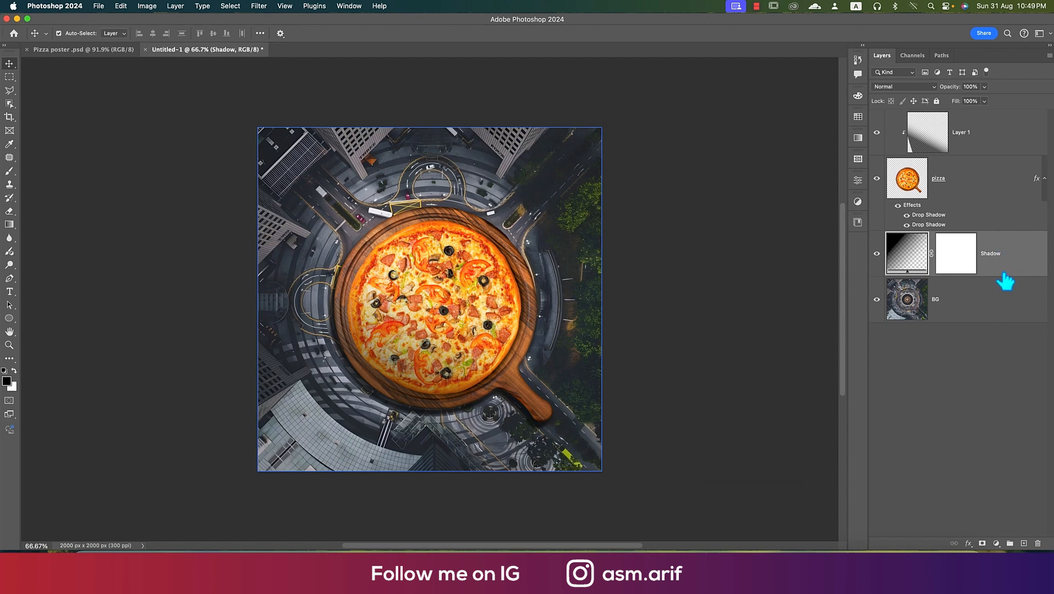
# Group the Shadow and BG layers and name the group BG
pyautogui.keyDown('super'); pyautogui.click(1002, 297); pyautogui.keyUp('super')
pyautogui.press('super+g')
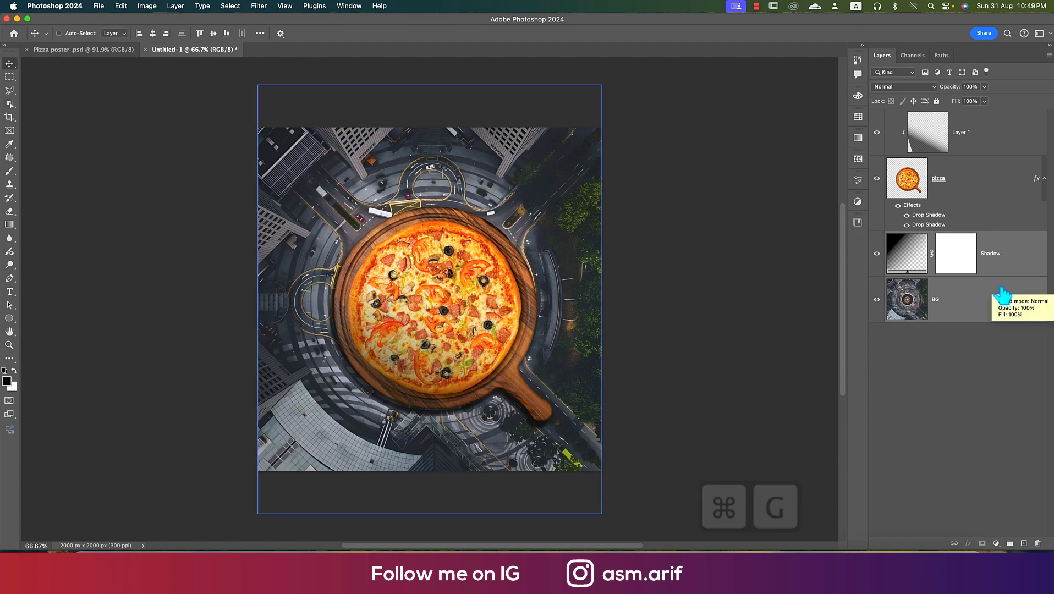
pyautogui.doubleClick(915, 237)
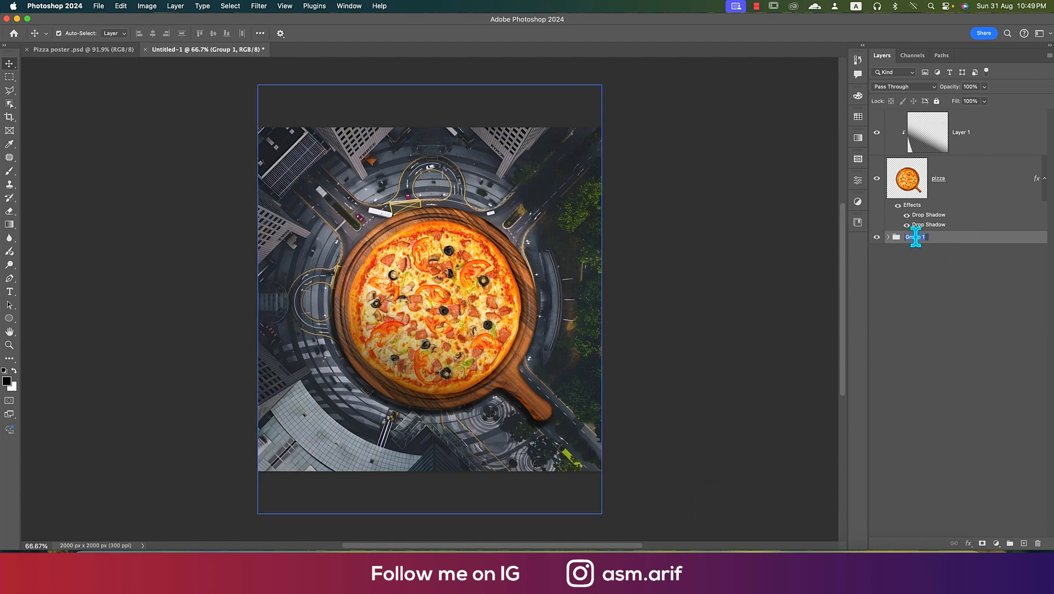
pyautogui.write('BG')
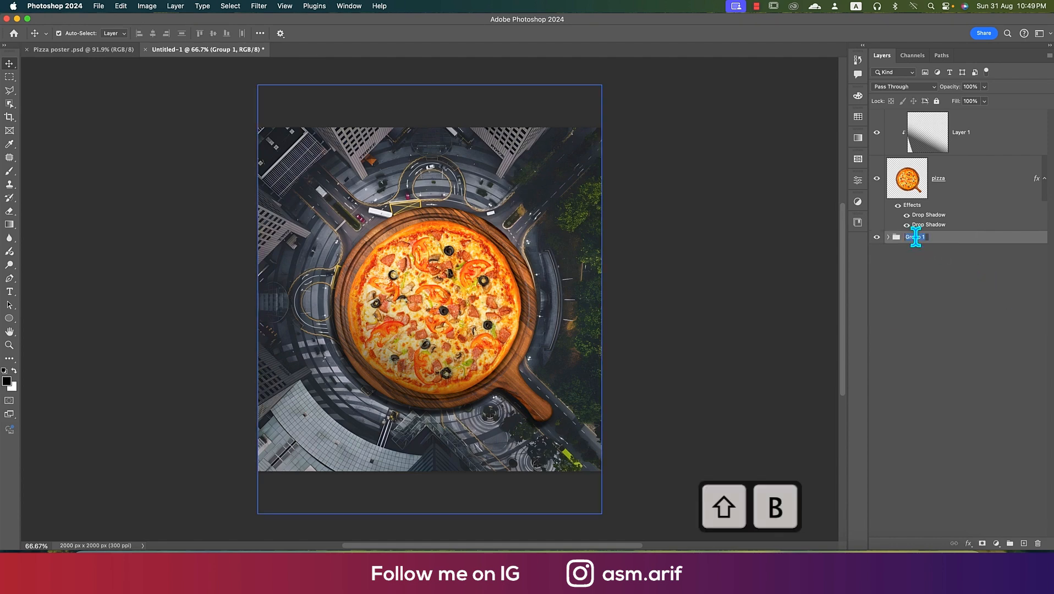
pyautogui.click(917, 240)
# Group the pizza layer with its clipped shading layer, Layer 1, and name the group Pizza
pyautogui.click(983, 195)
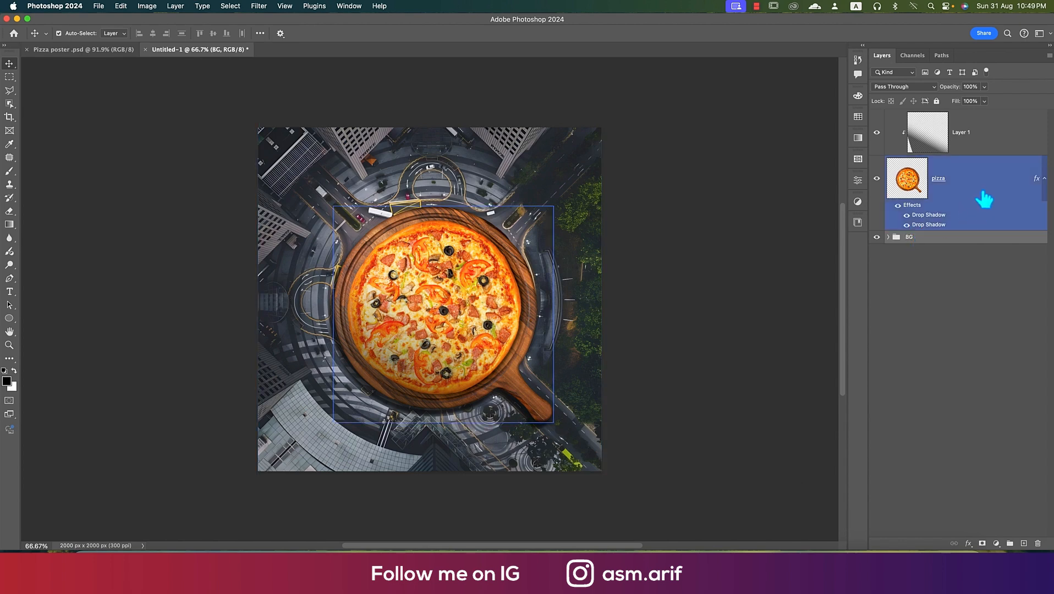
pyautogui.keyDown('shift'); pyautogui.click(986, 144); pyautogui.keyUp('shift')
pyautogui.press('super+g')
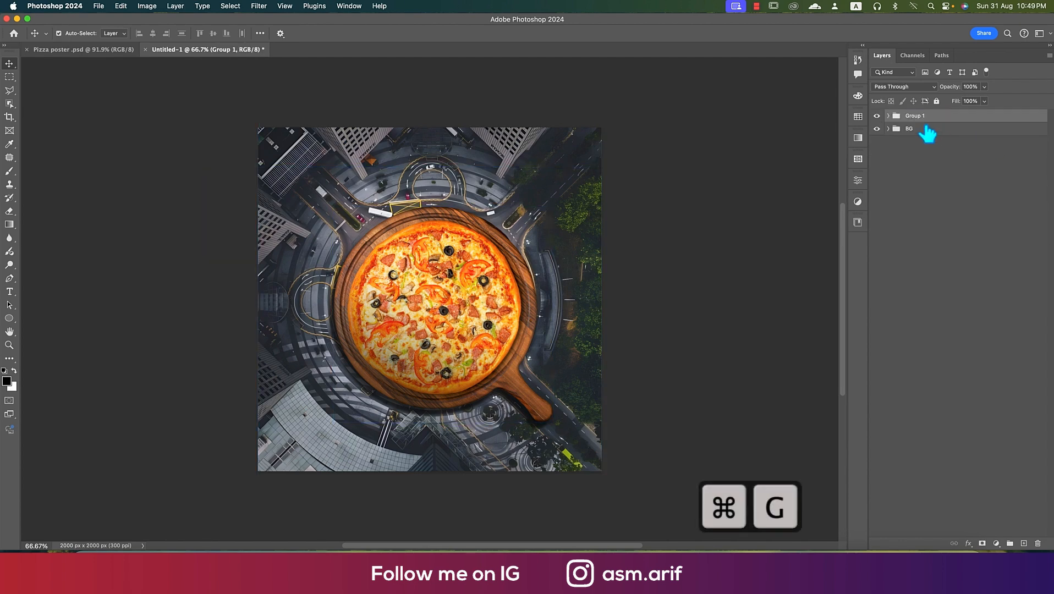
pyautogui.doubleClick(913, 116)
pyautogui.write('P')
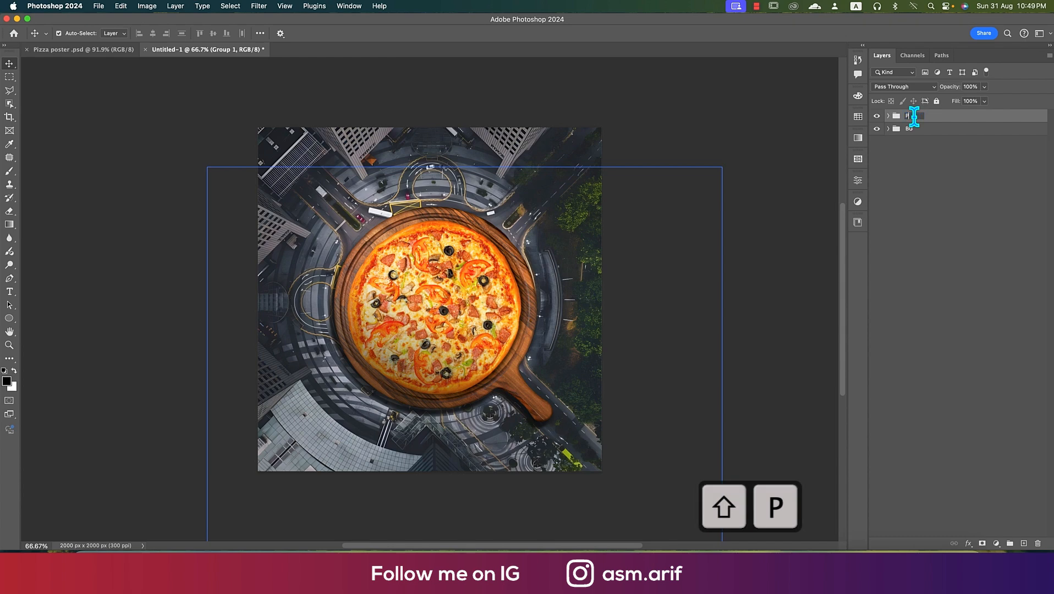
pyautogui.write('izza')
pyautogui.press('Return')
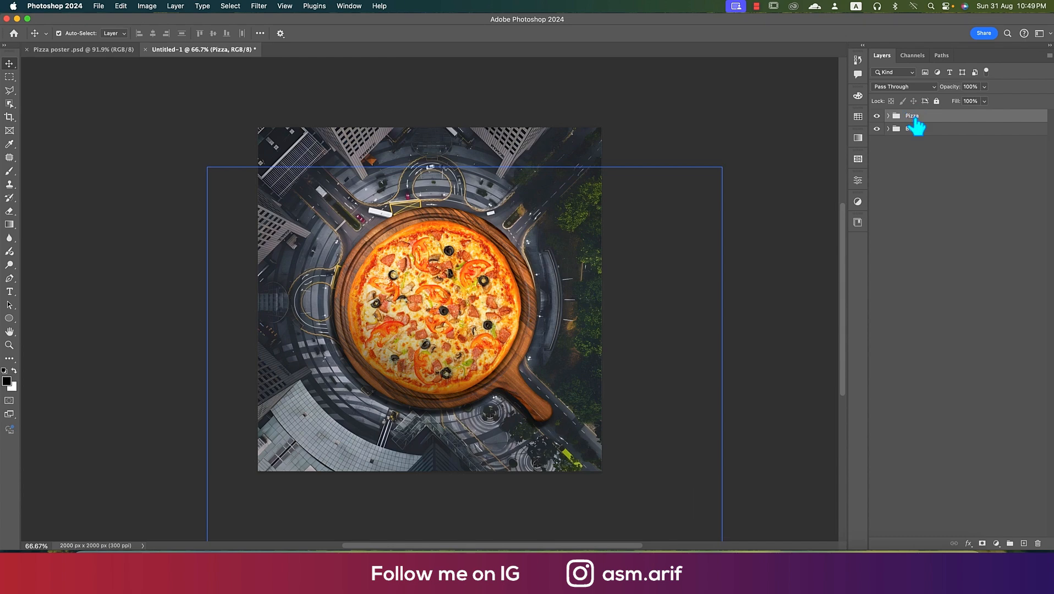
# Color-label the BG group green and the Pizza group orange
pyautogui.click(897, 131)
pyautogui.rightClick(882, 129)
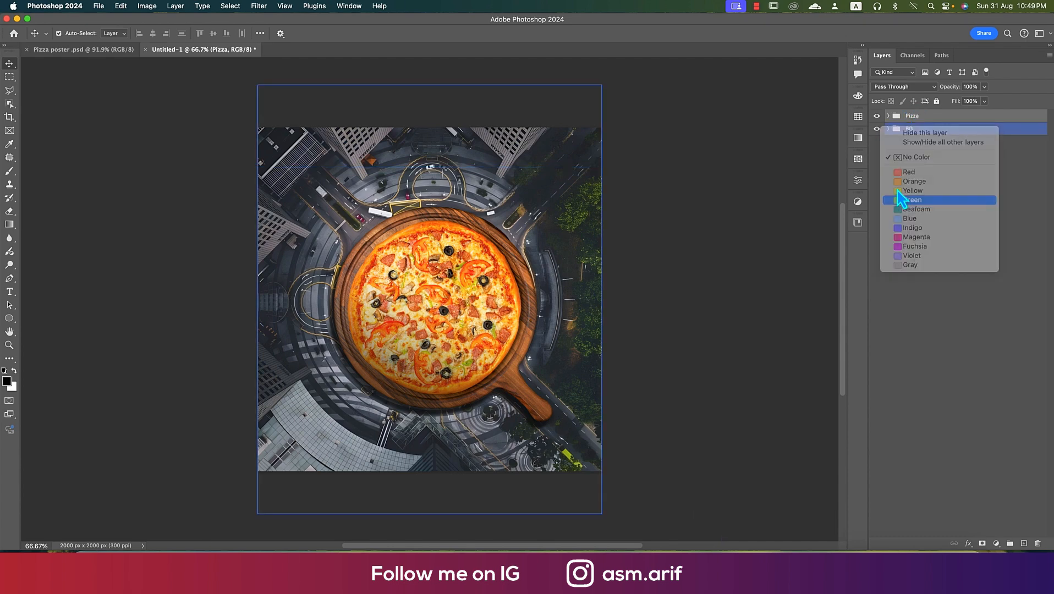
pyautogui.click(898, 197)
pyautogui.rightClick(878, 116)
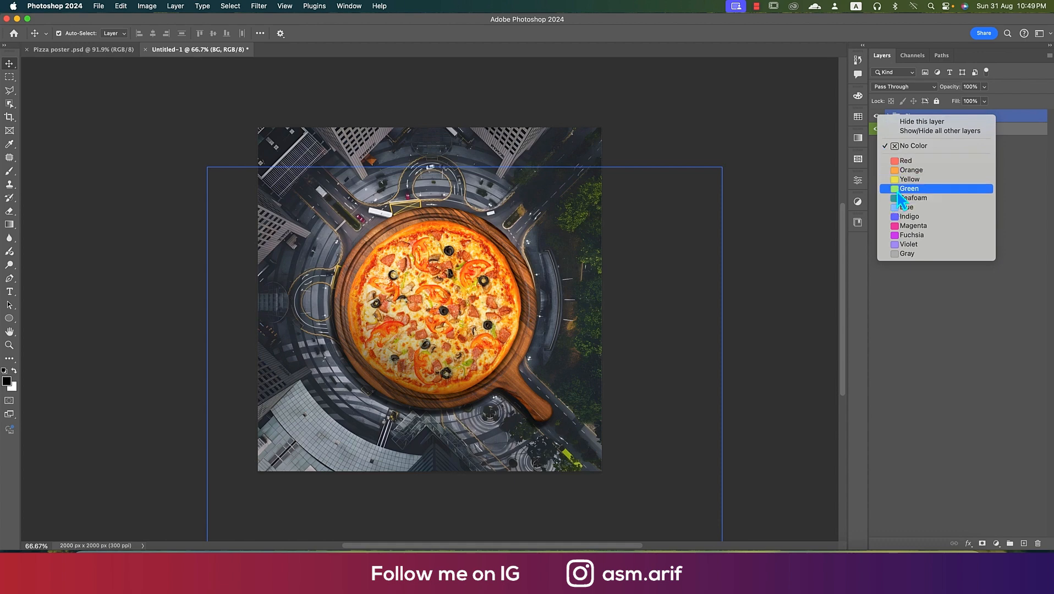
pyautogui.click(905, 170)
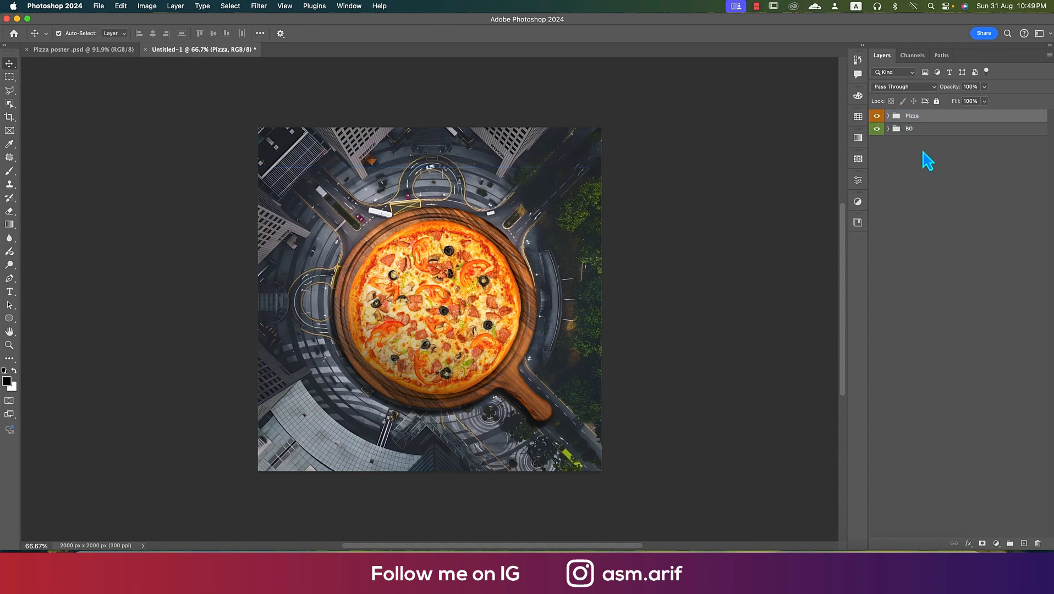
# Preview the two cloud PNGs in the Pizza Poster folder and place clouds-png-13372.png as an embedded image
pyautogui.click(102, 9)
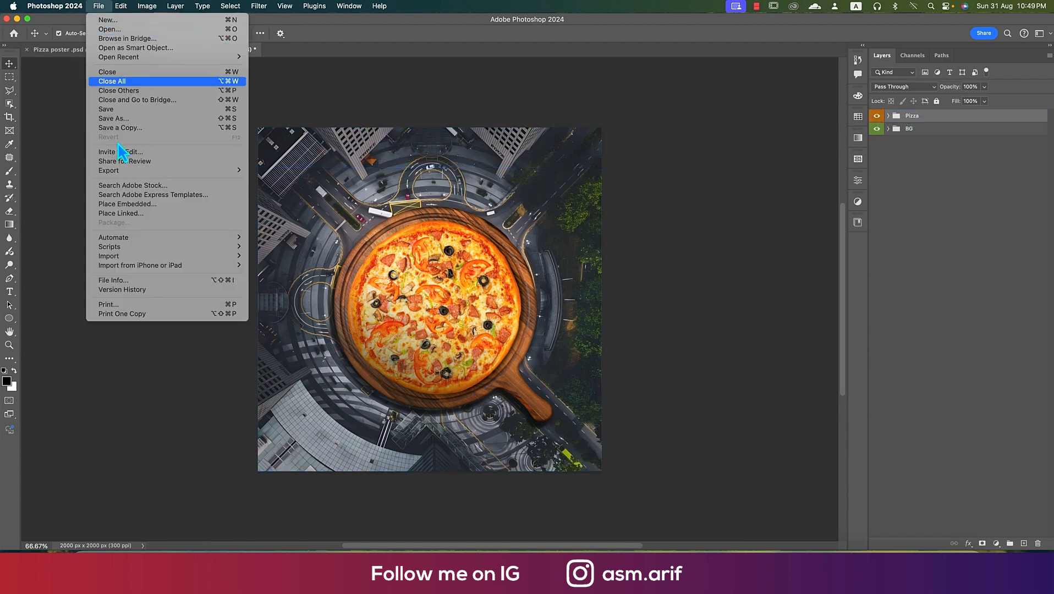
pyautogui.click(124, 204)
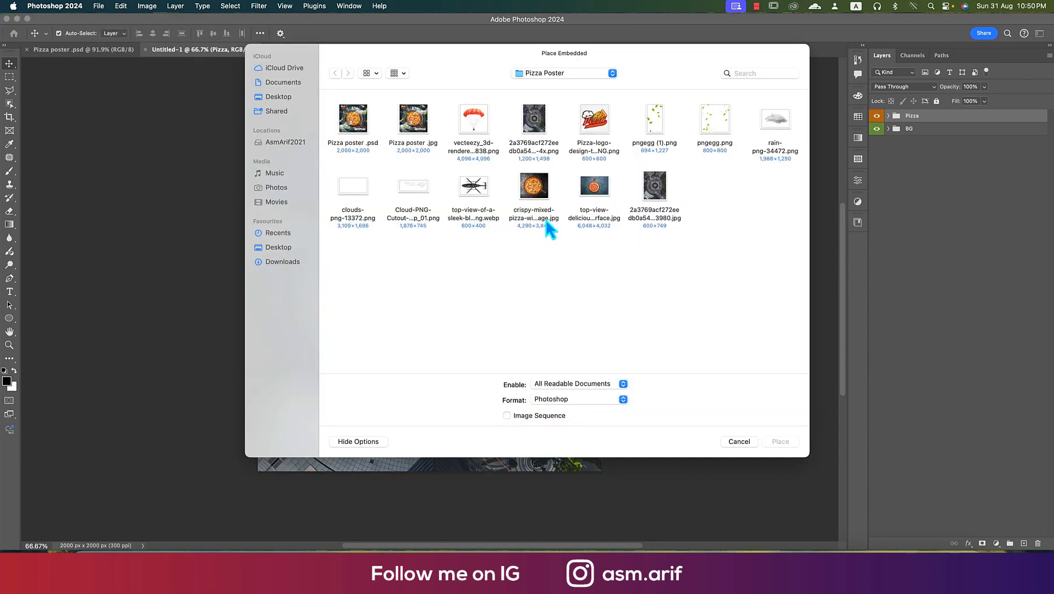
pyautogui.click(364, 186)
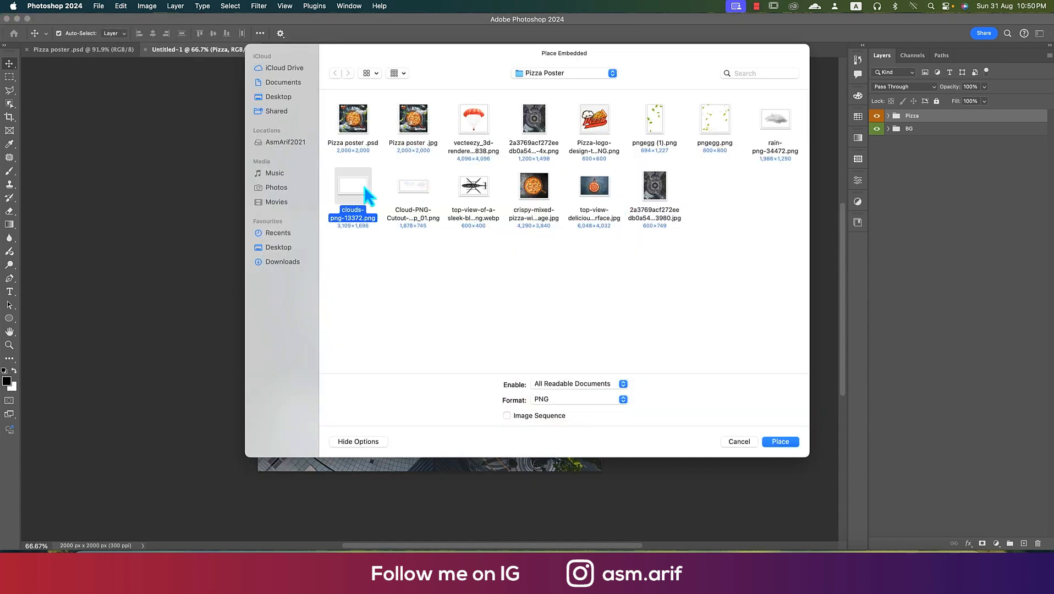
pyautogui.press('space')
pyautogui.press('space')
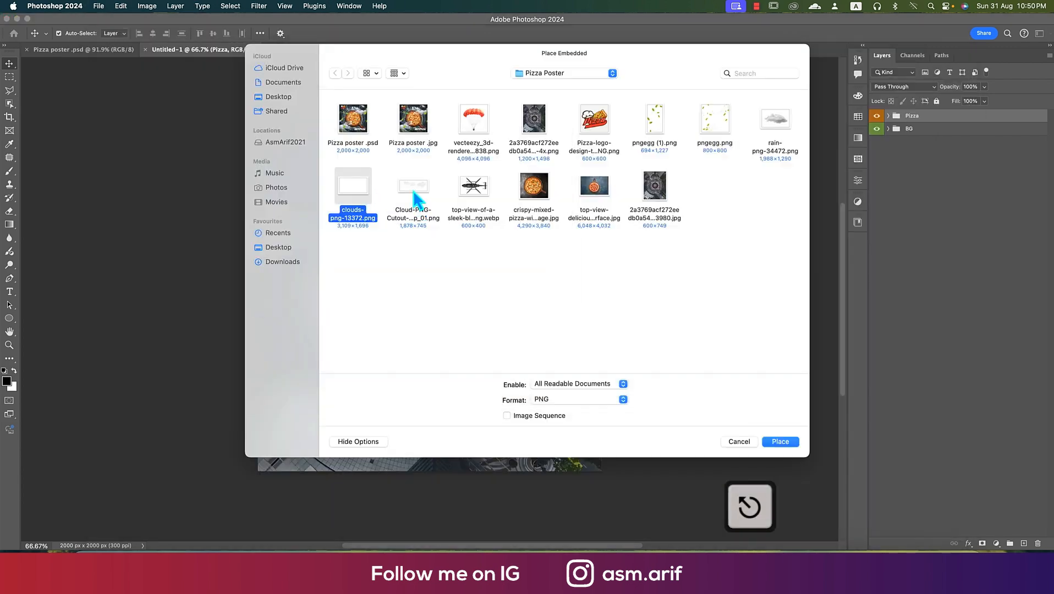
pyautogui.click(407, 190)
pyautogui.press('space')
pyautogui.press('space')
pyautogui.click(355, 190)
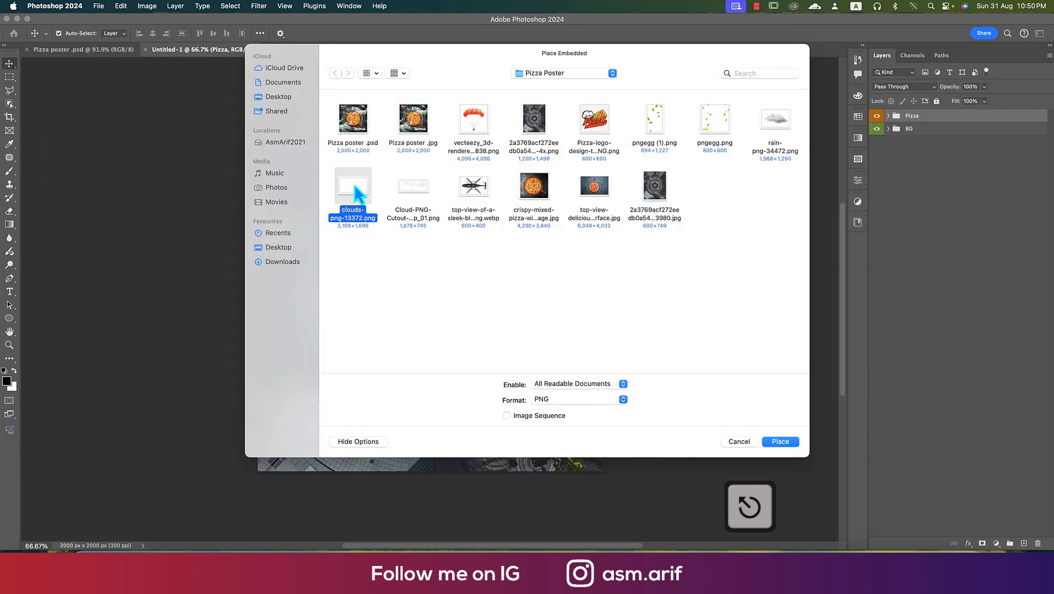
pyautogui.press('Return')
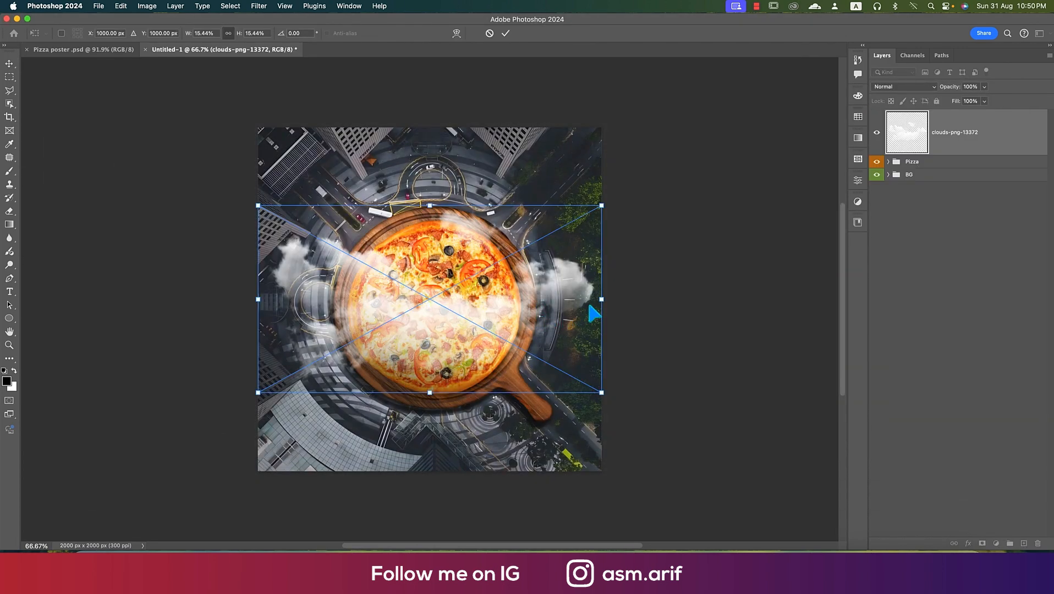
# Scale the placed clouds to about two-thirds of the poster's width and position them over its upper-right area
pyautogui.moveTo(601, 300); pyautogui.dragTo(489, 301)
pyautogui.moveTo(397, 308); pyautogui.dragTo(552, 223)
pyautogui.press('Return')
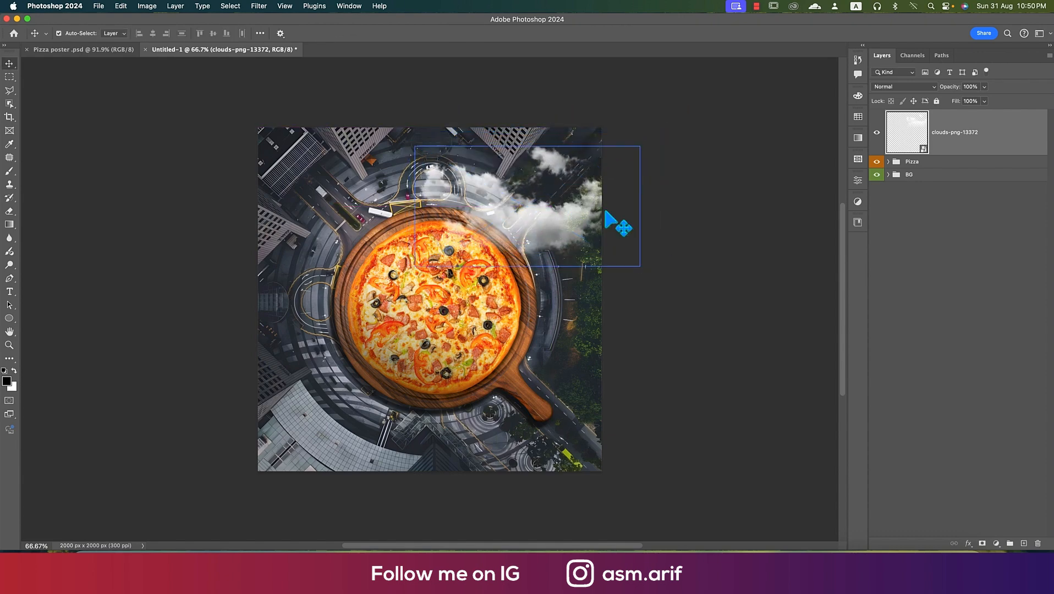
# Rasterize the placed clouds layer and rename it Cloud
pyautogui.rightClick(946, 138)
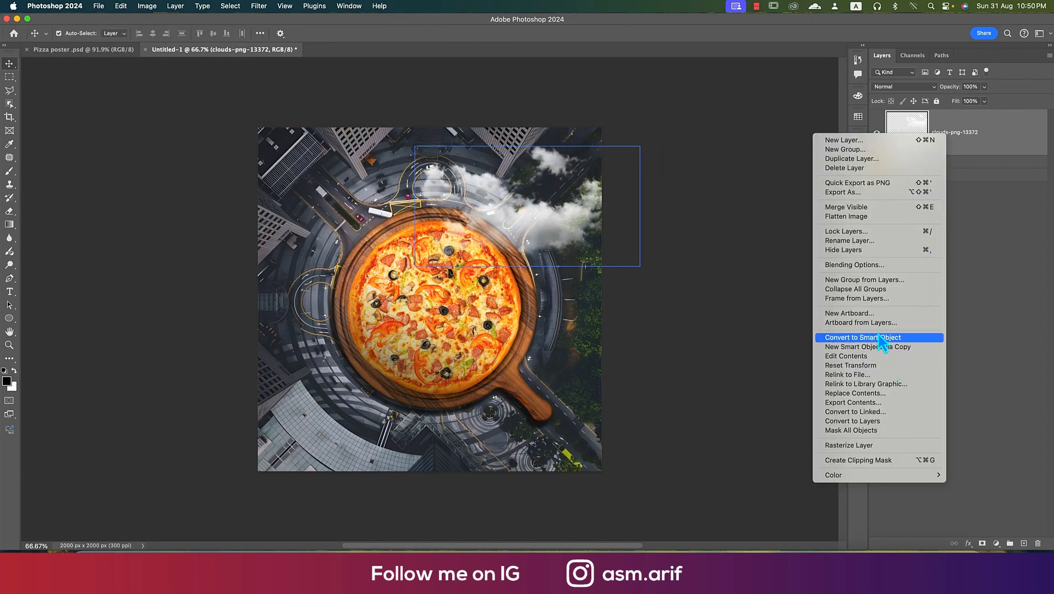
pyautogui.click(861, 445)
pyautogui.doubleClick(956, 132)
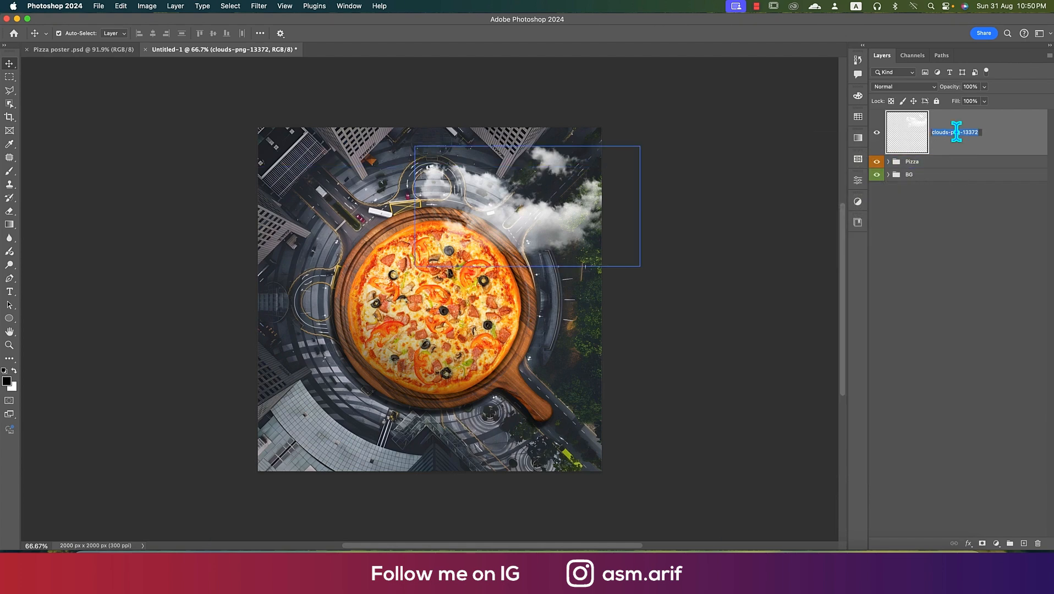
pyautogui.write('Cloun')
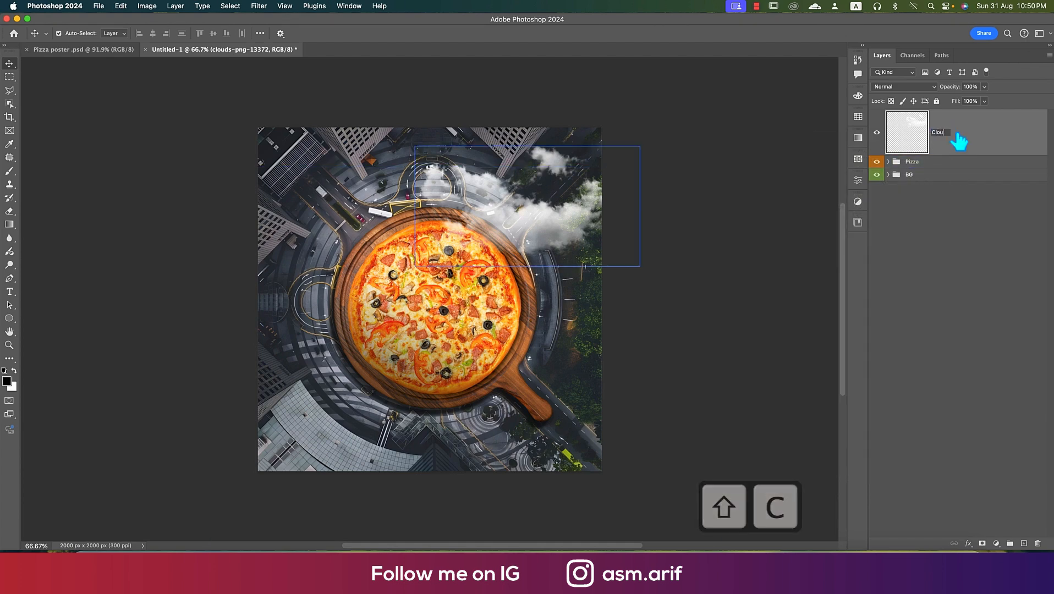
pyautogui.press('Return')
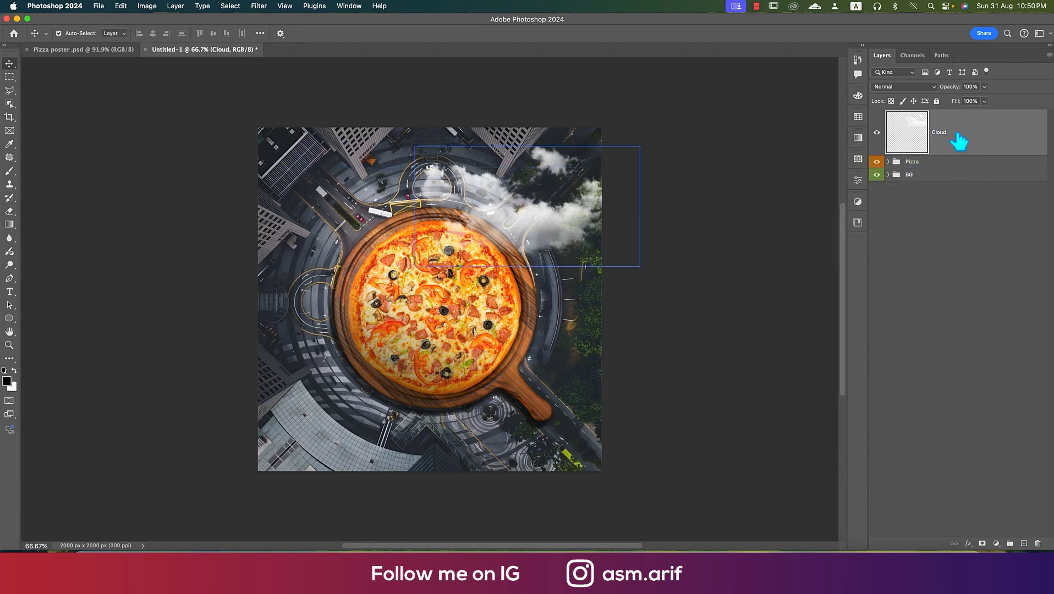
# Place the embedded Cloud-PNG-Cutout image and position it over the pizza board's lower-left edge, extending past the poster's left side
pyautogui.click(103, 9)
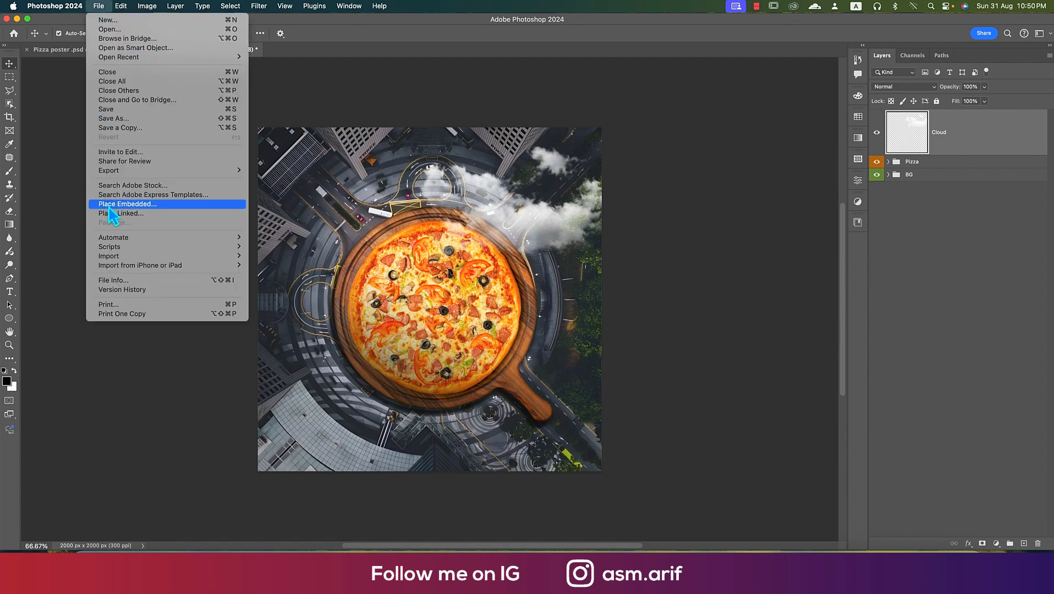
pyautogui.click(108, 208)
pyautogui.doubleClick(421, 209)
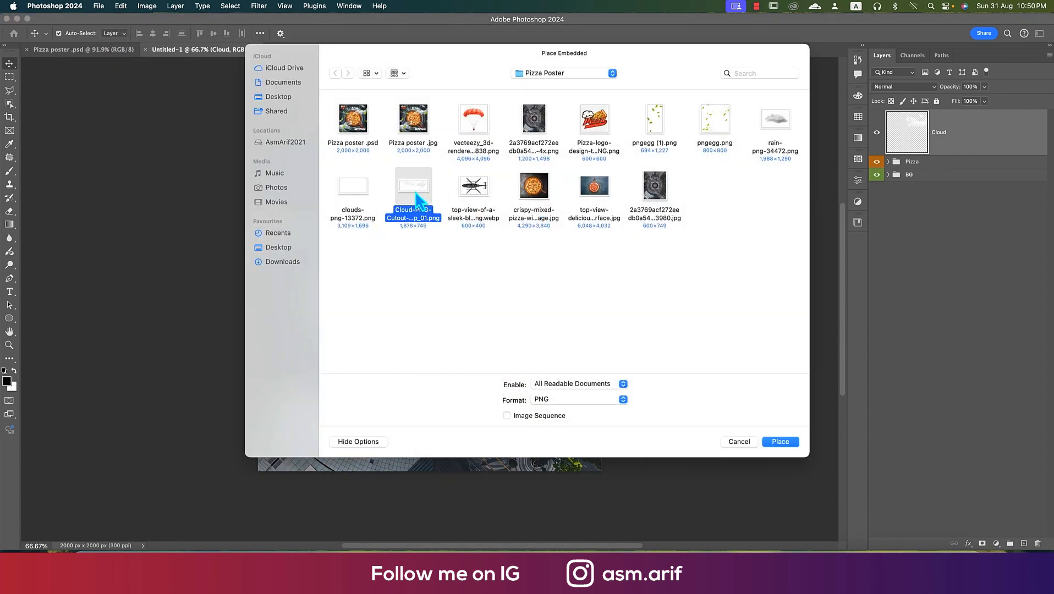
pyautogui.moveTo(566, 304); pyautogui.dragTo(424, 397)
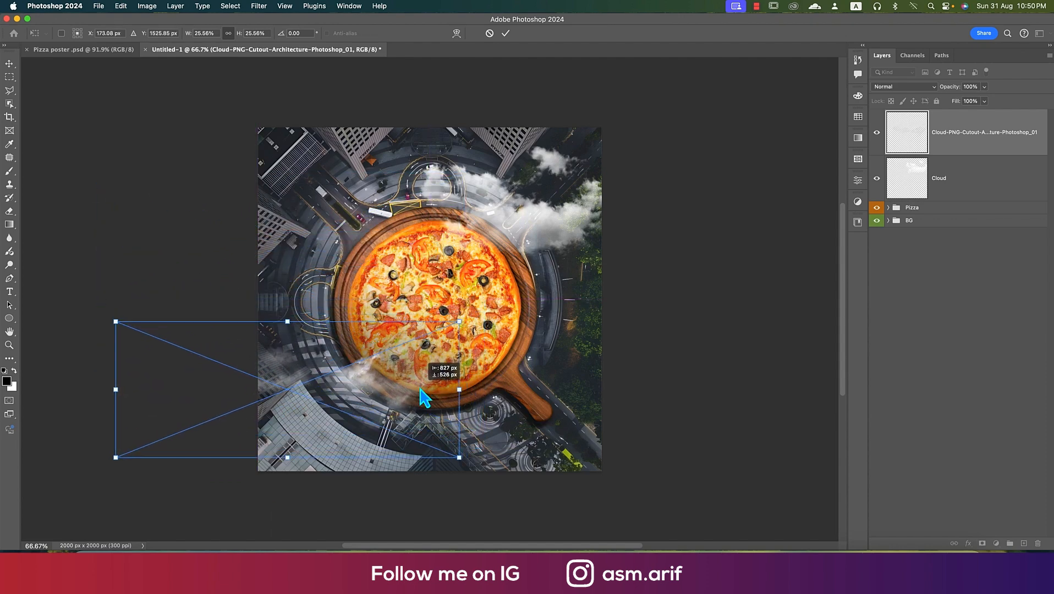
pyautogui.press('Return')
# Duplicate the Cloud layer as a horizontally flipped copy over the poster's lower-left corner, and shift the original cloud slightly down and right
pyautogui.keyDown('super'); pyautogui.click(541, 233); pyautogui.keyUp('super')
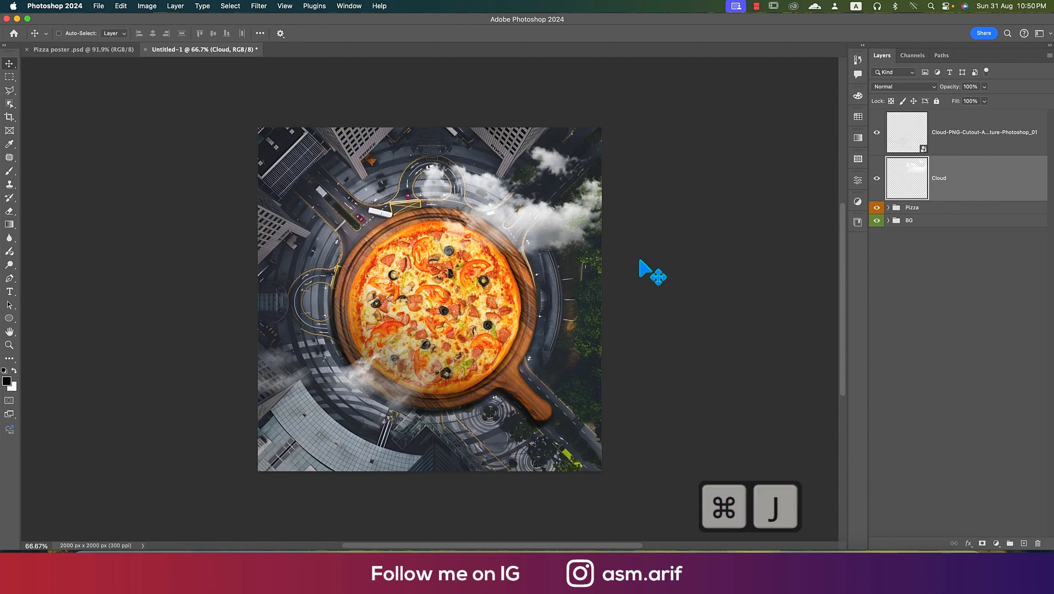
pyautogui.press('super+j')
pyautogui.press('super+t')
pyautogui.rightClick(560, 214)
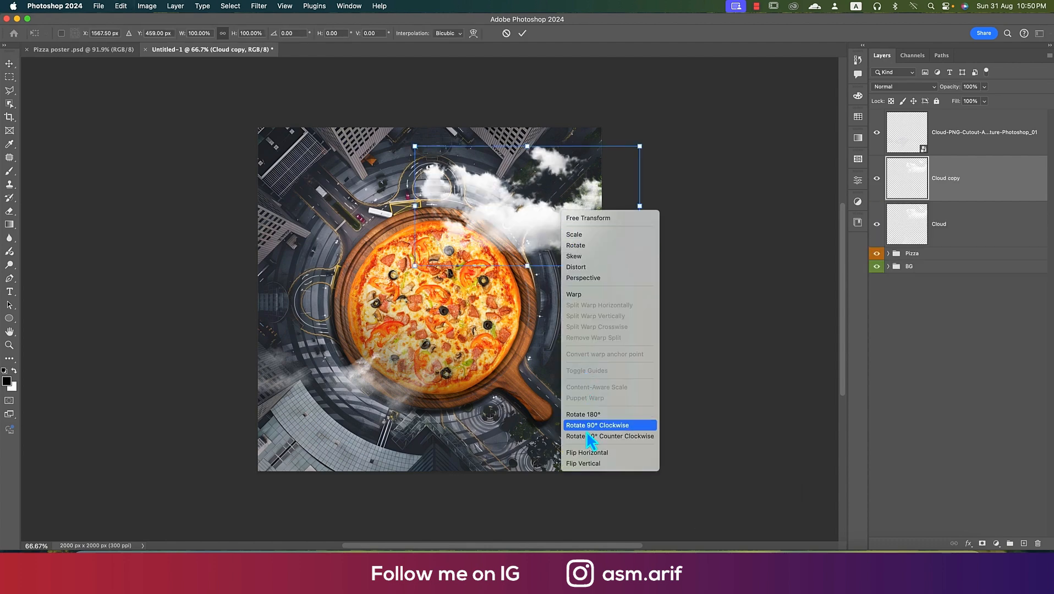
pyautogui.click(585, 452)
pyautogui.moveTo(578, 225); pyautogui.dragTo(338, 420)
pyautogui.press('Return')
pyautogui.click(553, 217)
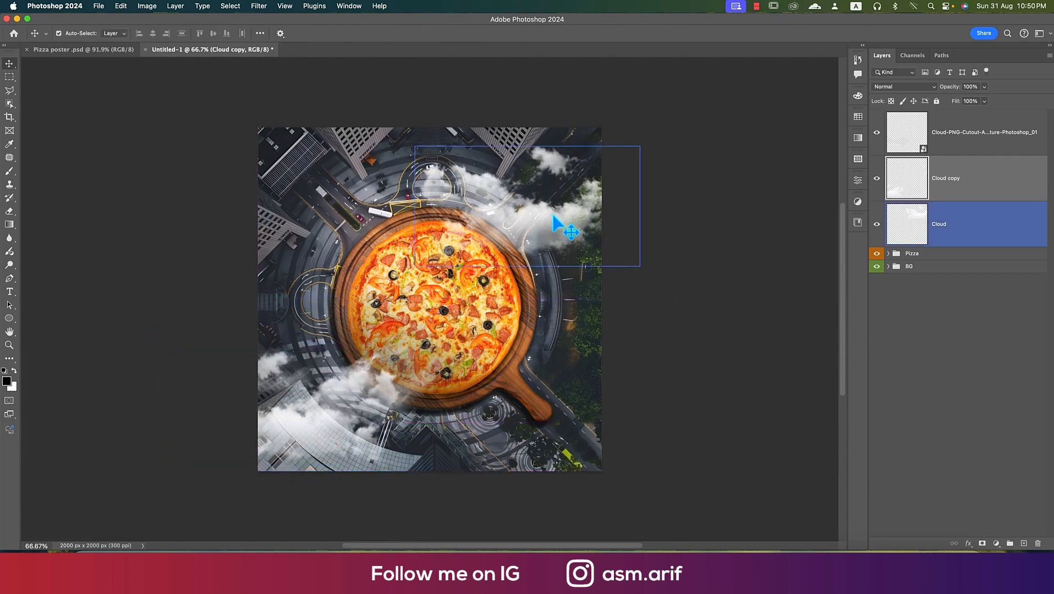
pyautogui.moveTo(554, 218); pyautogui.dragTo(567, 248)
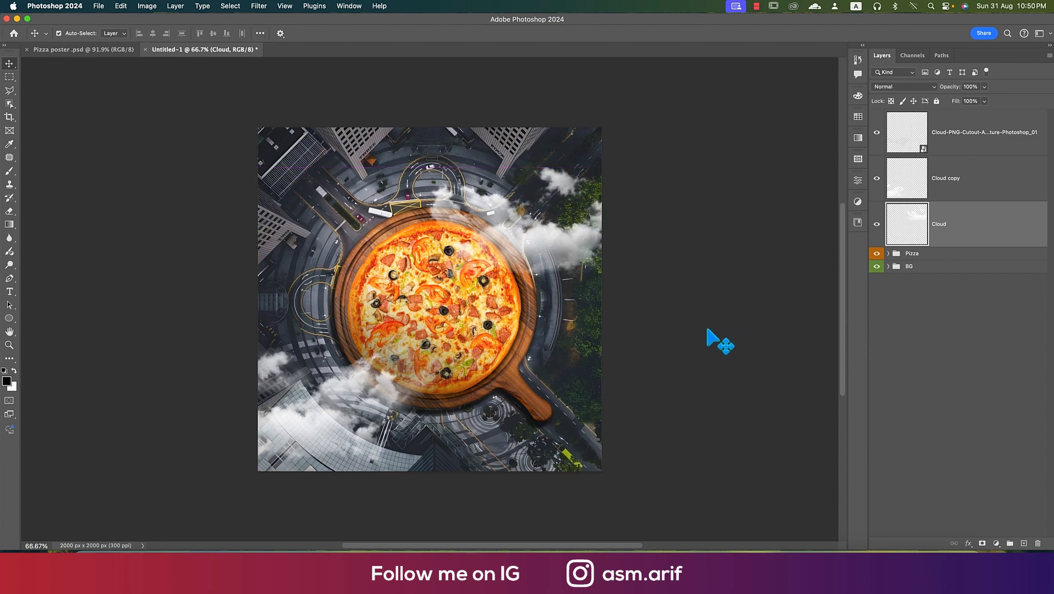
# Open the BG photo layer inside the BG group in the Camera Raw Filter and set Exposure to -0.55
pyautogui.click(887, 266)
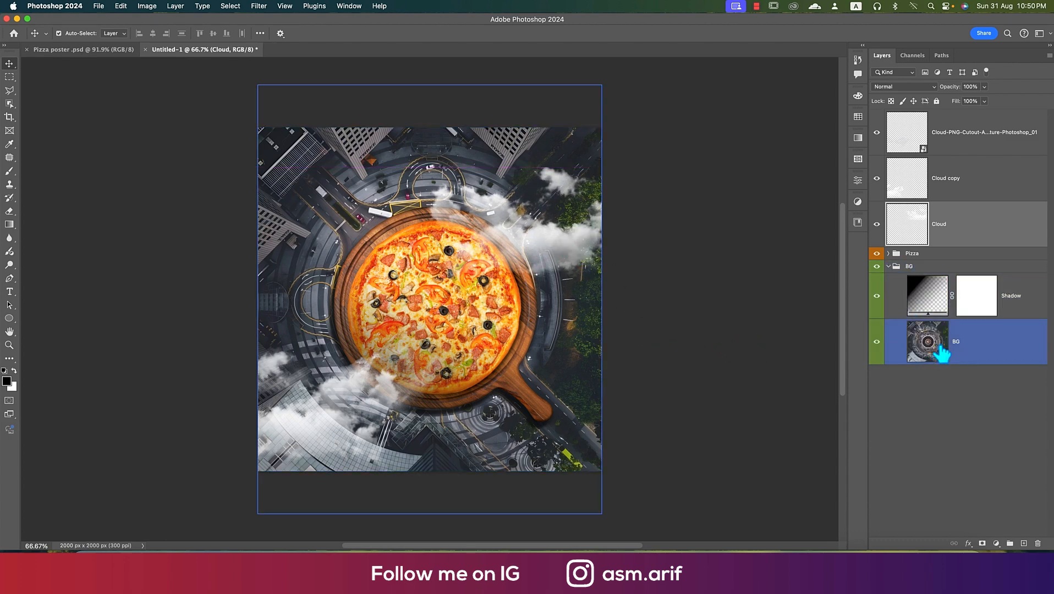
pyautogui.click(963, 346)
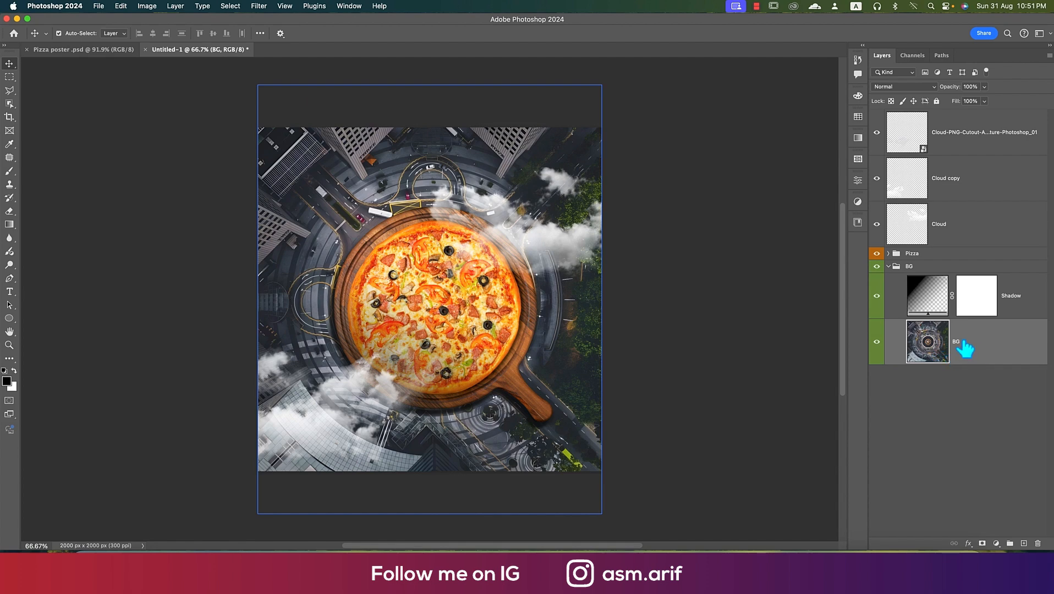
pyautogui.click(259, 6)
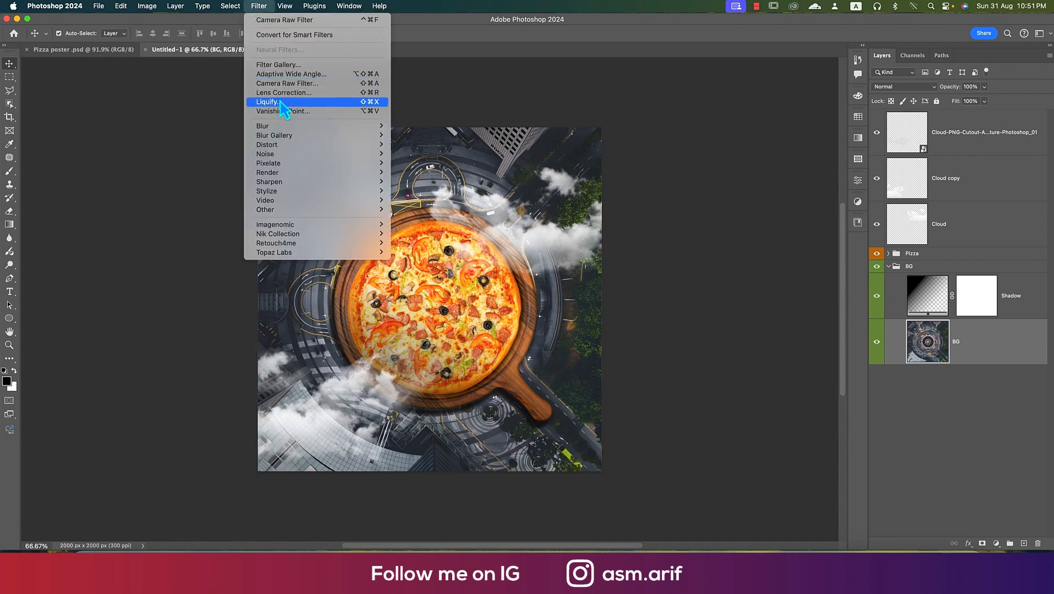
pyautogui.click(288, 84)
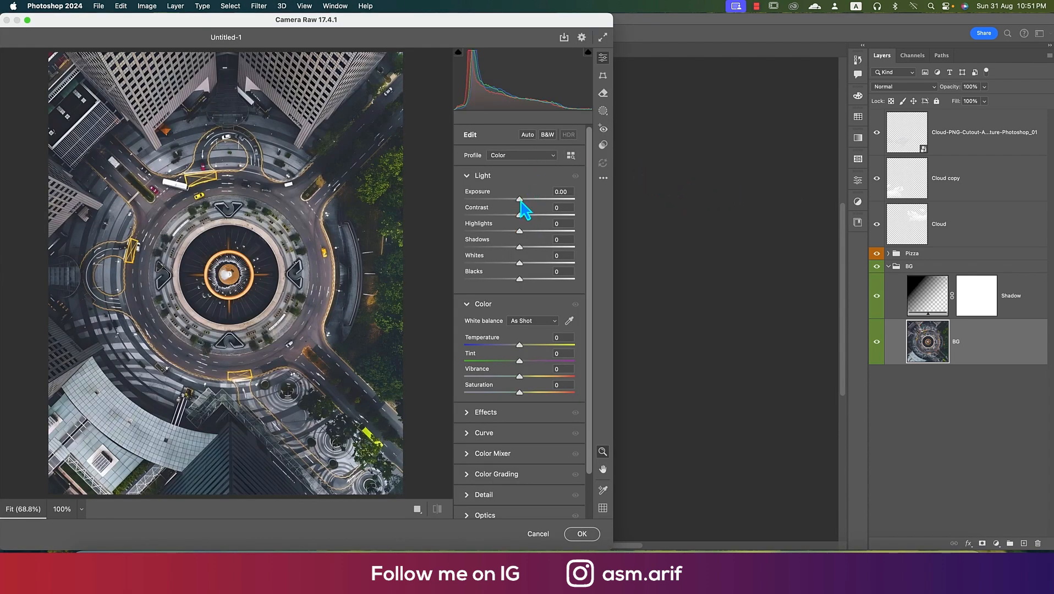
pyautogui.moveTo(521, 202); pyautogui.dragTo(513, 200)
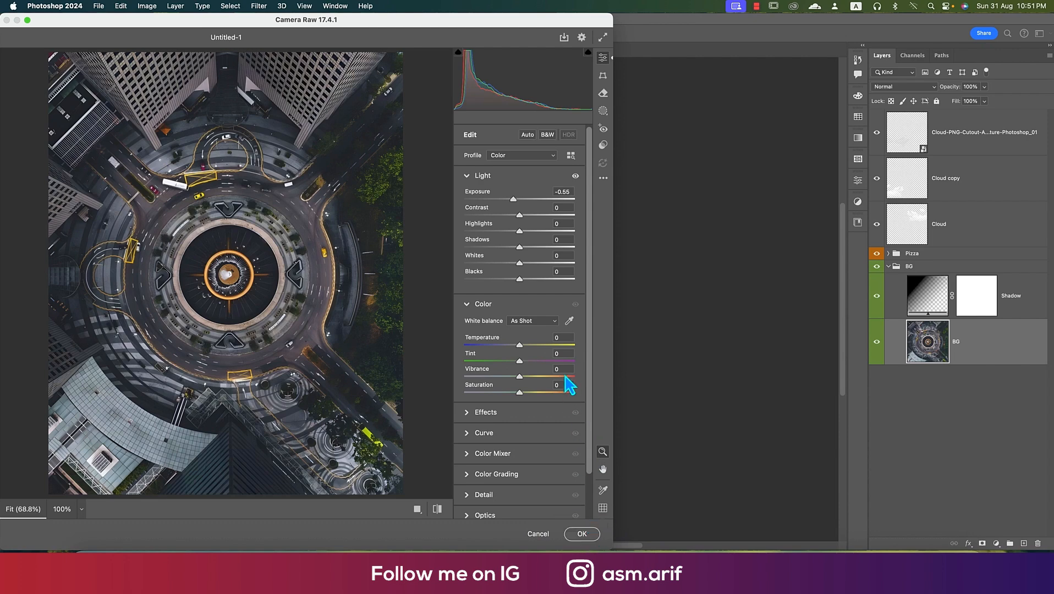
# In the Color Mixer, set Greens luminance to +95, Oranges saturation to -100 and Yellows saturation to -93, and apply the filter
pyautogui.scroll(-2, 566, 380)
pyautogui.click(468, 407)
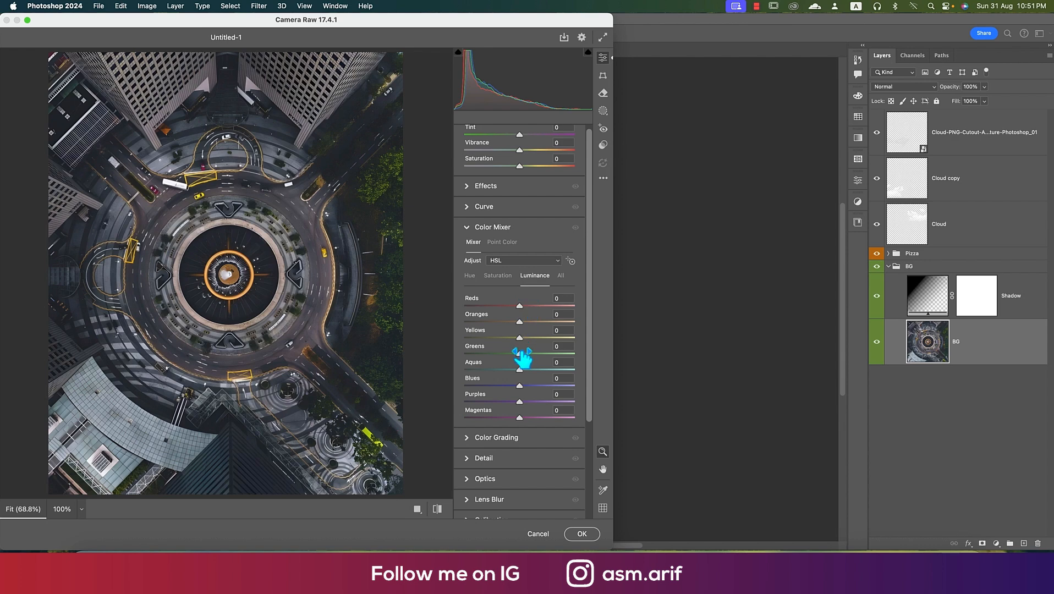
pyautogui.moveTo(519, 352); pyautogui.dragTo(575, 358)
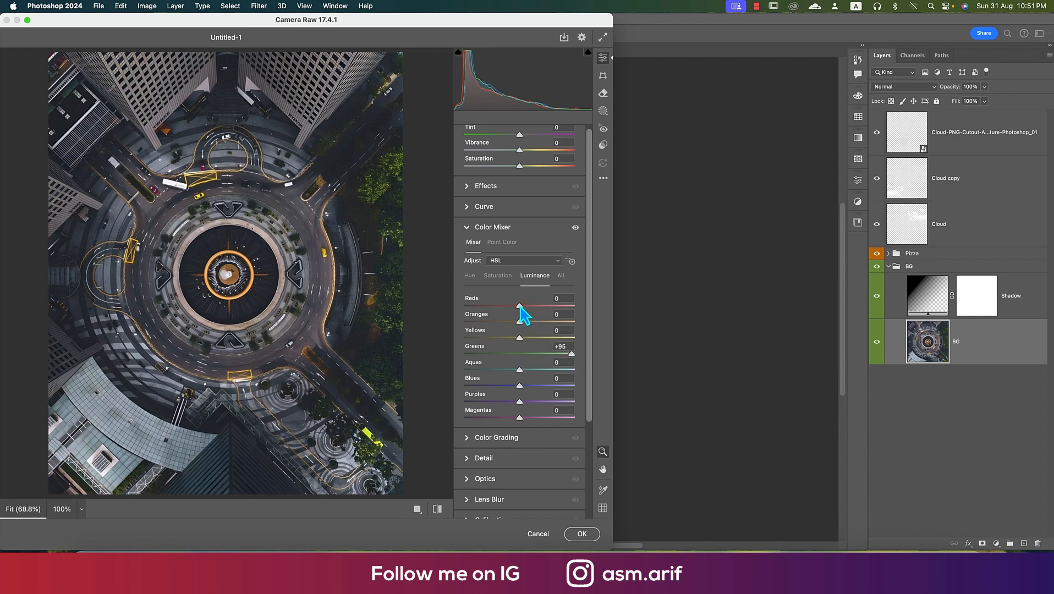
pyautogui.click(507, 277)
pyautogui.moveTo(519, 323); pyautogui.dragTo(457, 329)
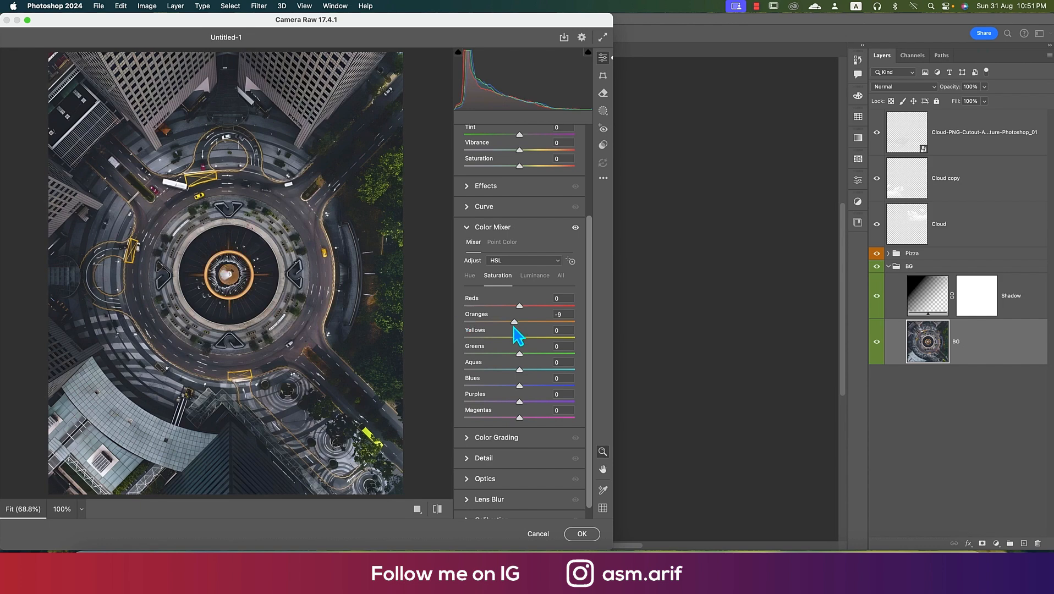
pyautogui.moveTo(519, 337); pyautogui.dragTo(466, 336)
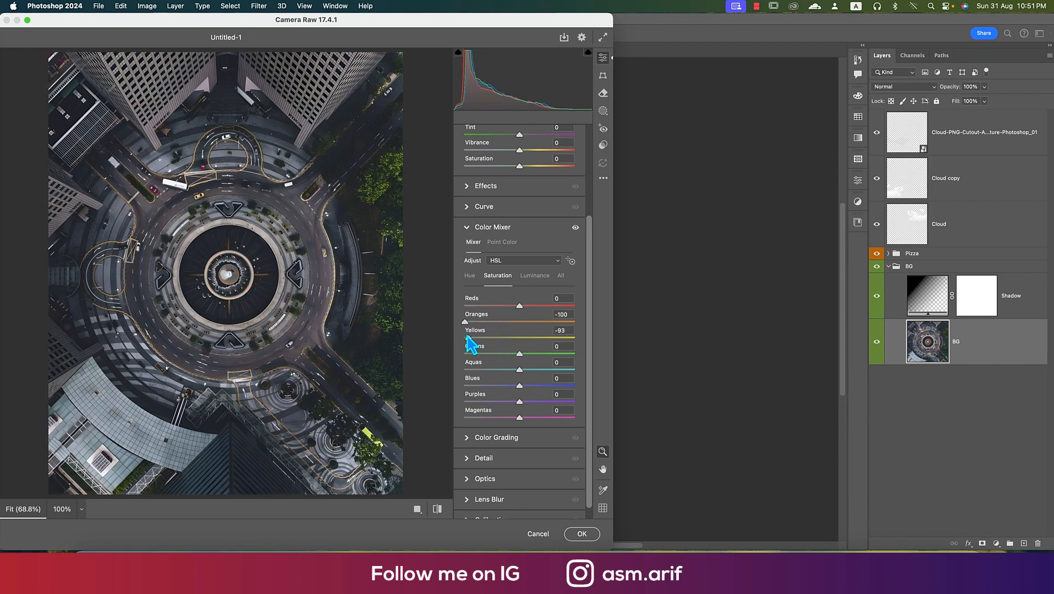
pyautogui.click(581, 533)
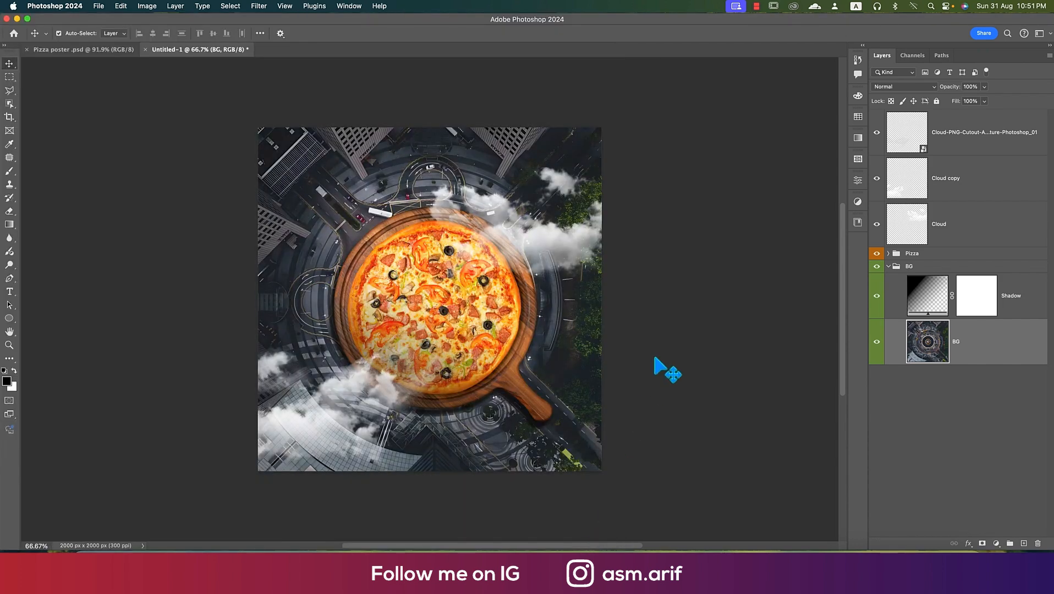
# Add a Color Lookup adjustment layer directly above the BG photo and load the HorrorBlue.3DL 3D LUT
pyautogui.click(1009, 284)
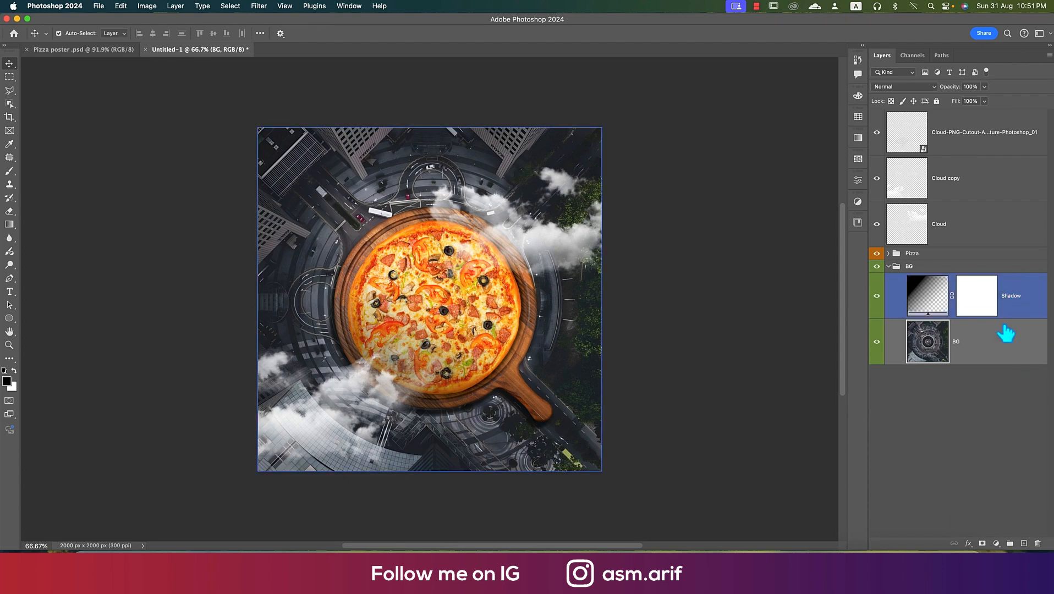
pyautogui.click(996, 543)
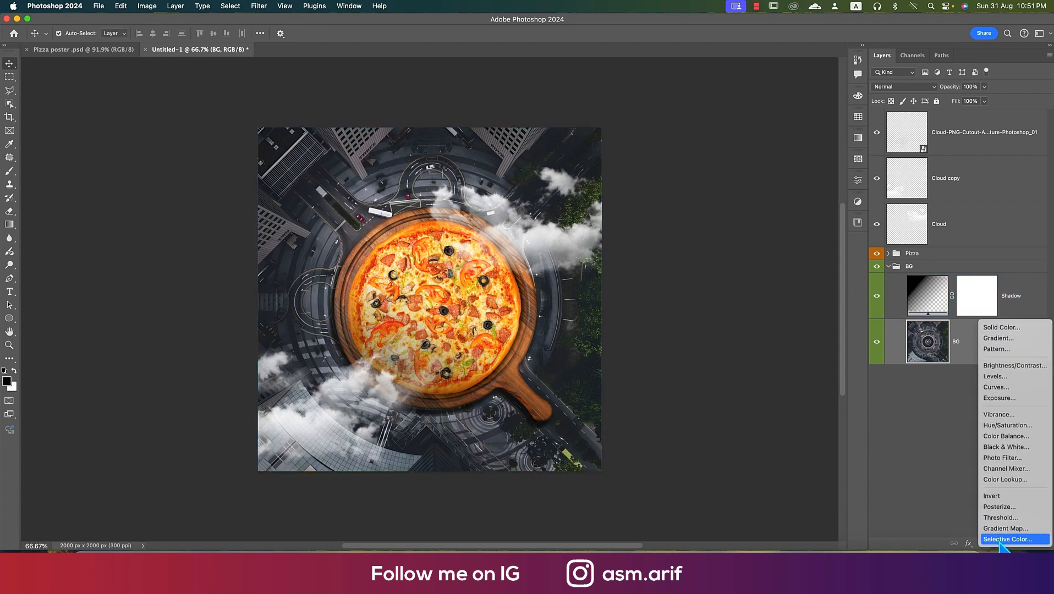
pyautogui.click(1008, 480)
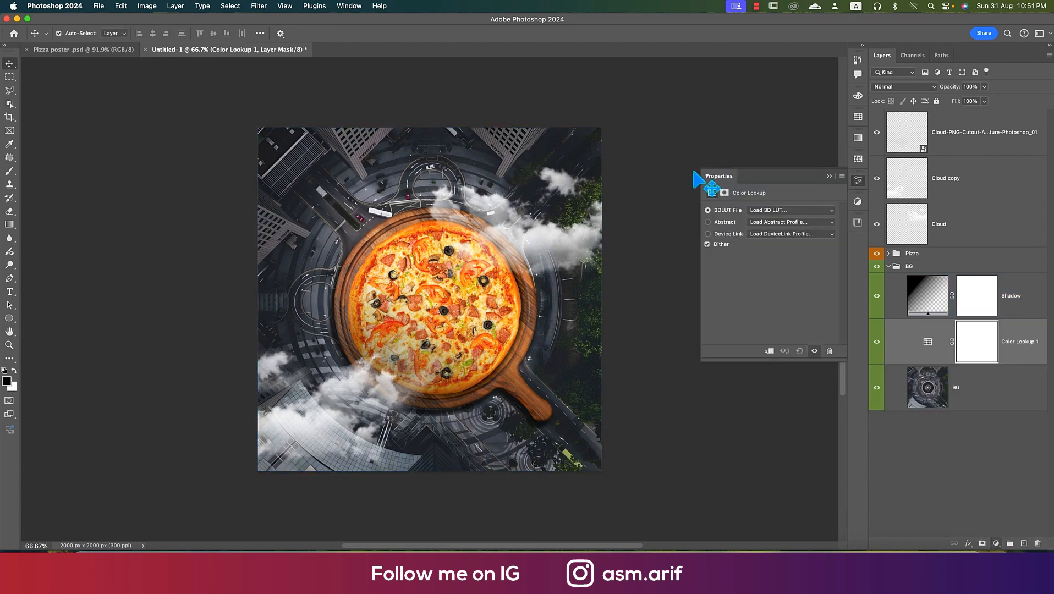
pyautogui.click(770, 209)
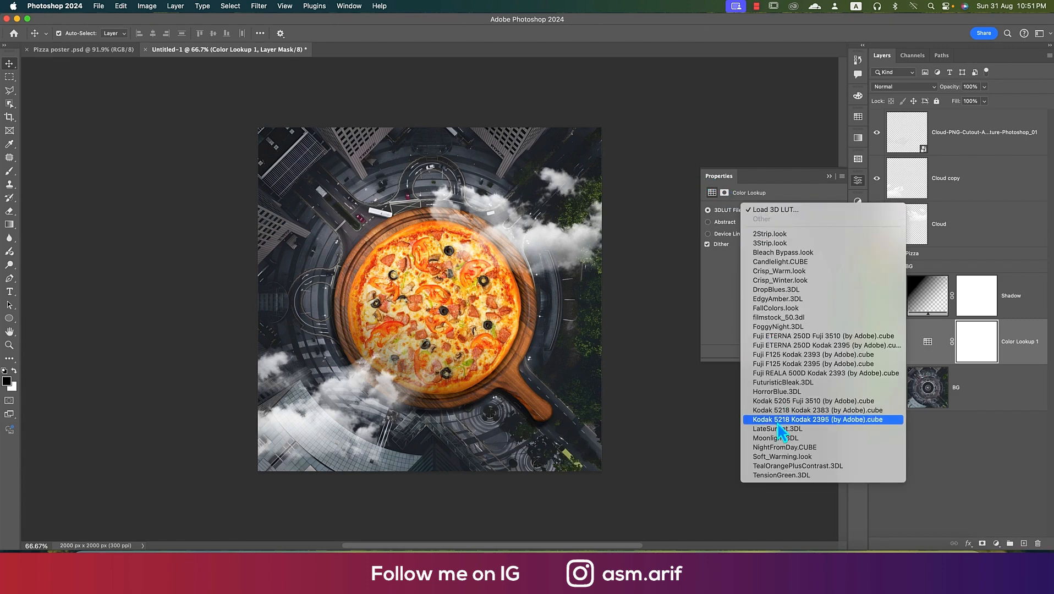
pyautogui.click(776, 391)
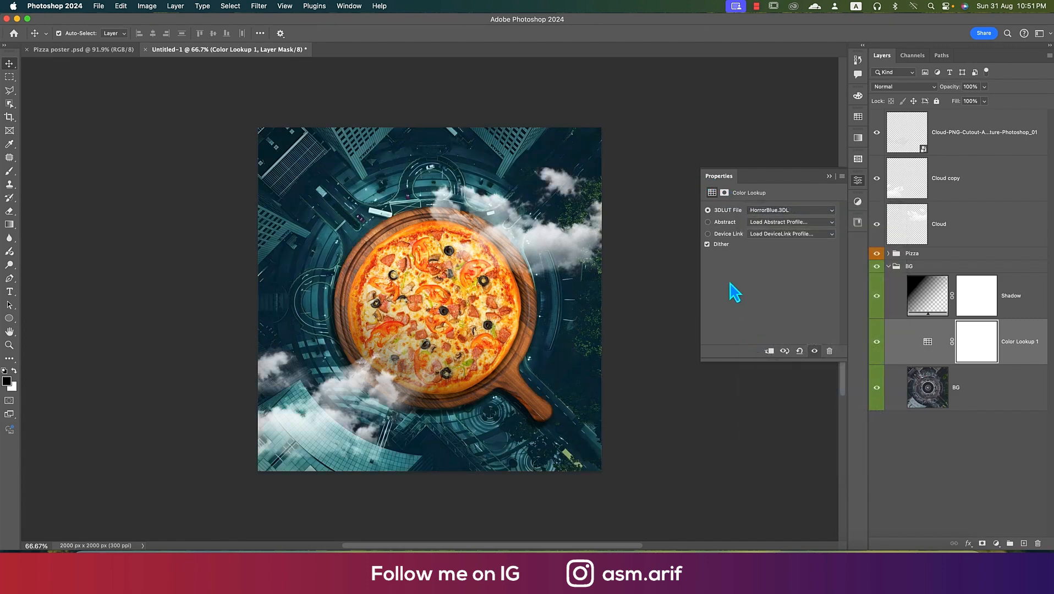
# Soften the Color Lookup tint by lowering the adjustment layer's fill to about 34% and its opacity to about 46%
pyautogui.click(829, 176)
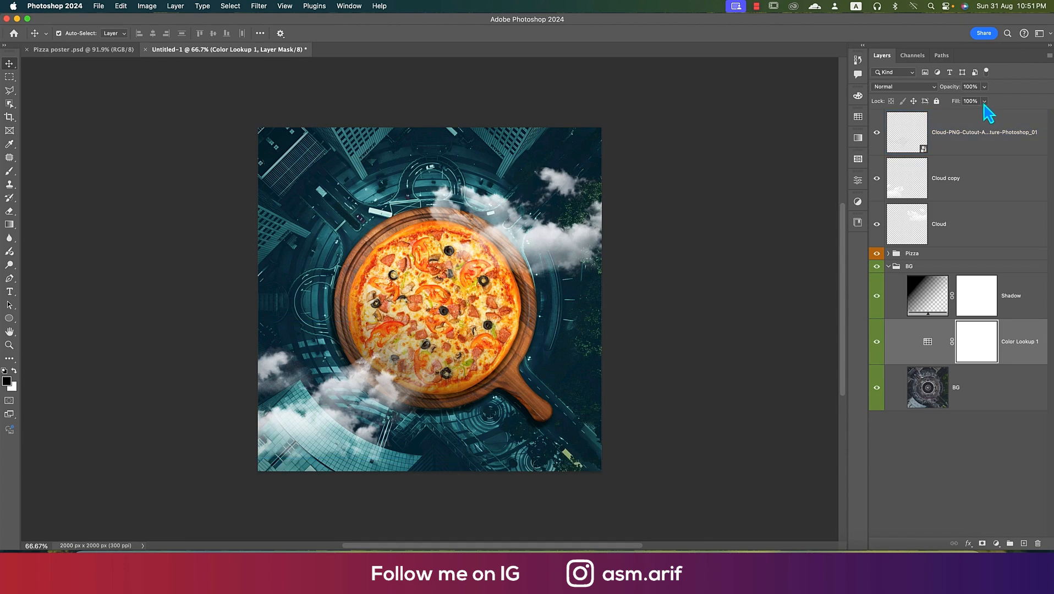
pyautogui.click(983, 102)
pyautogui.click(952, 114)
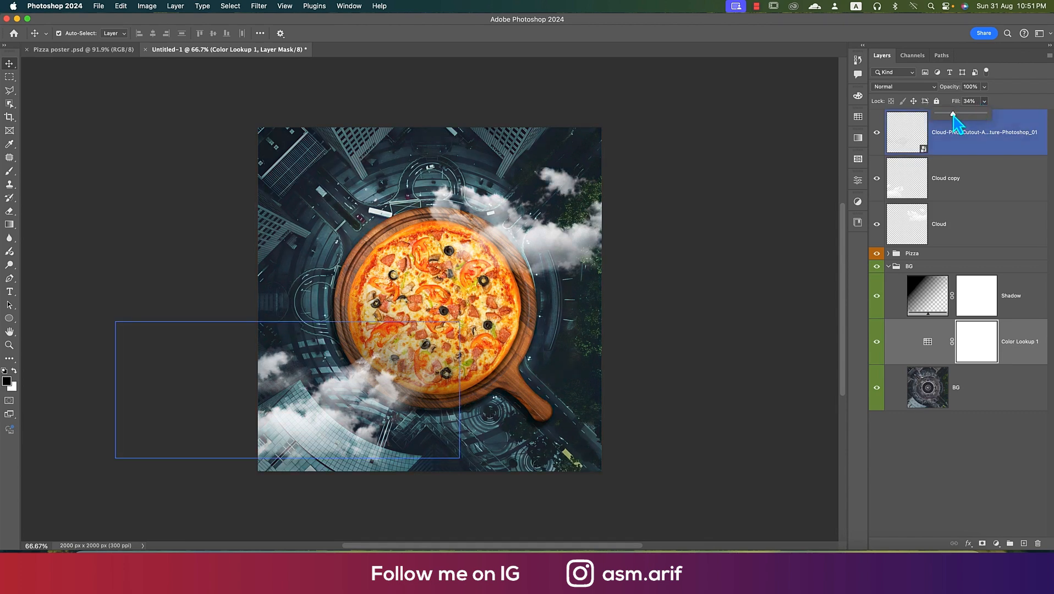
pyautogui.click(984, 87)
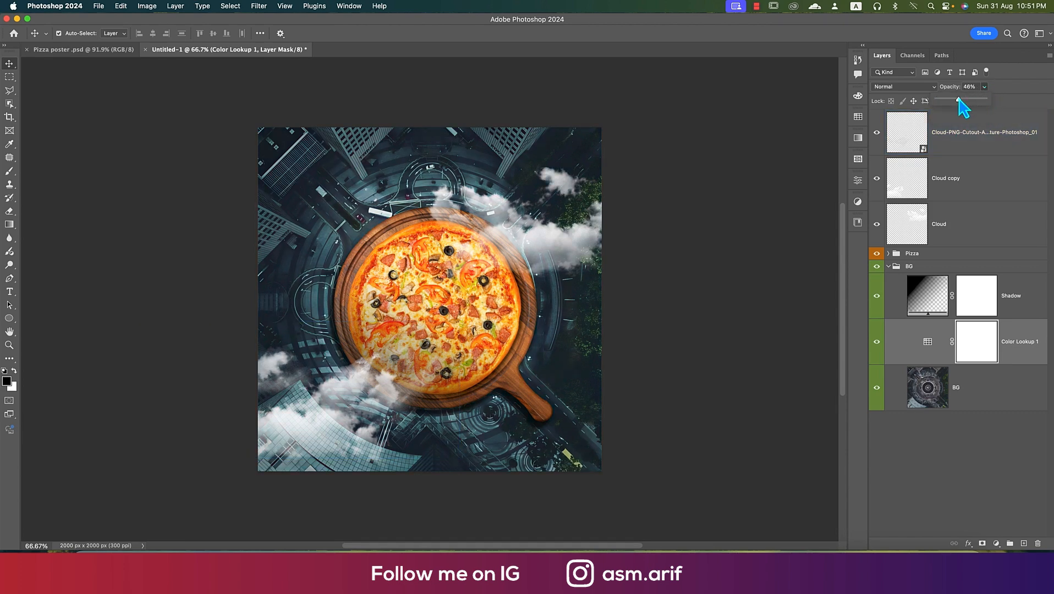
pyautogui.click(663, 294)
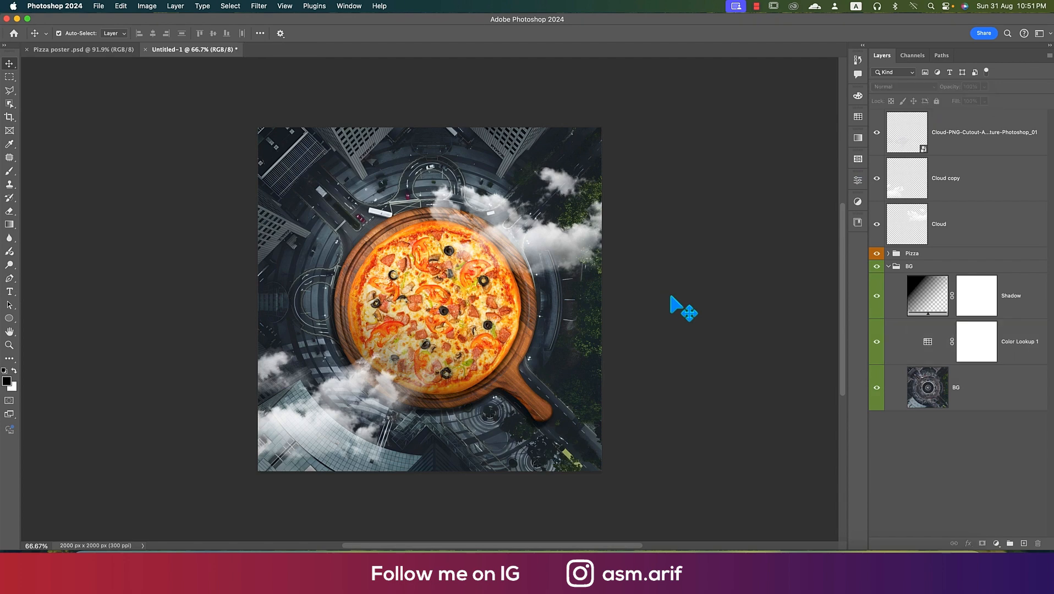
# Enlarge the BG photo layer to about 120% and shift it right to an X position of 1035 px
pyautogui.click(988, 398)
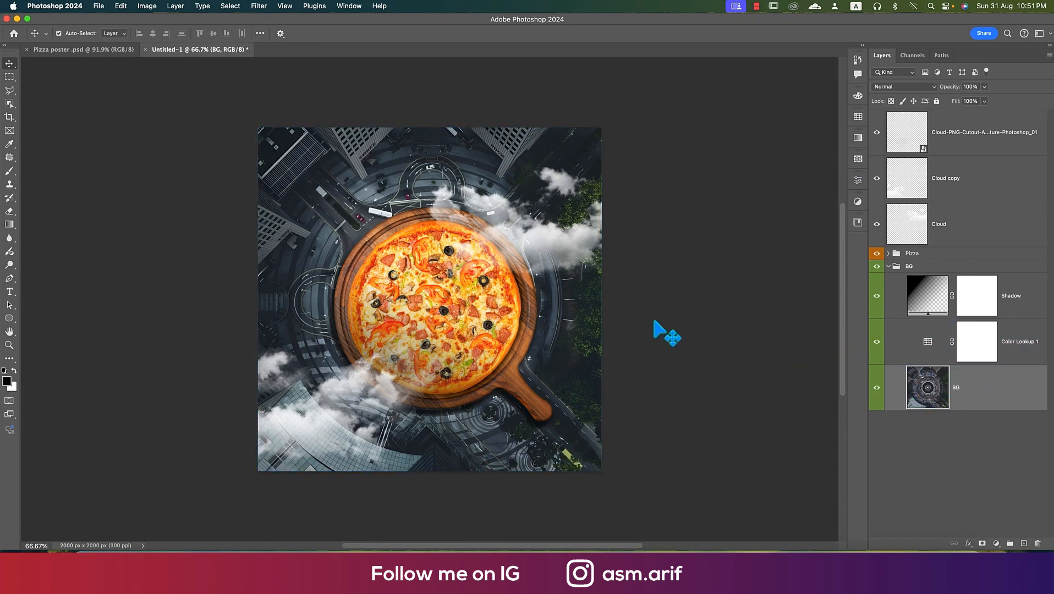
pyautogui.press('super+t')
pyautogui.moveTo(610, 301); pyautogui.dragTo(584, 303)
pyautogui.press('Right')
pyautogui.press('Right')
pyautogui.press('Right')
pyautogui.press('Right')
pyautogui.press('Right')
pyautogui.hotkey('shift', 'Right')
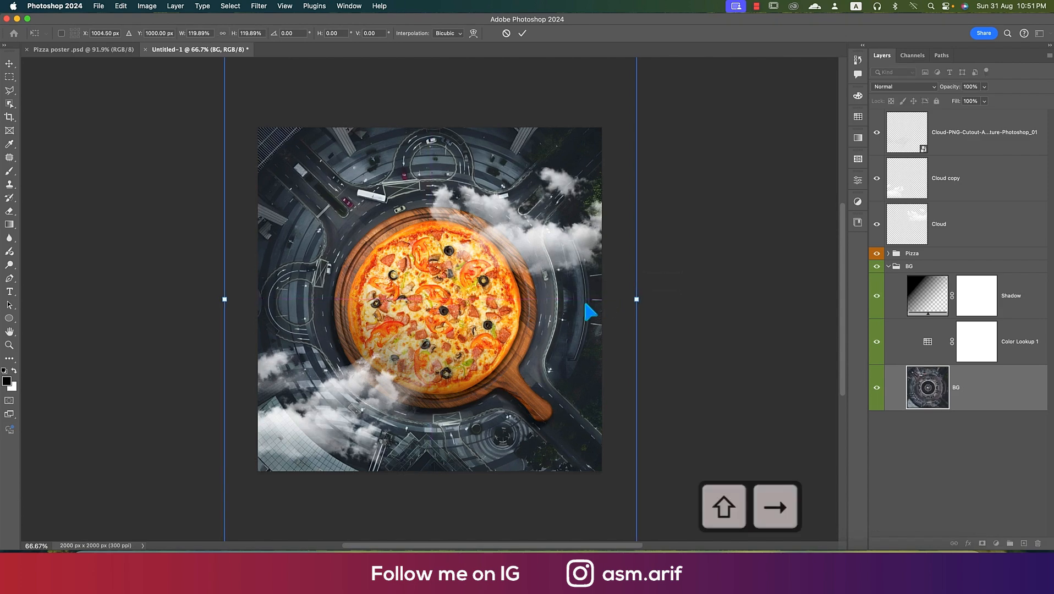
pyautogui.hotkey('shift', 'Right')
pyautogui.hotkey('shift', 'Right')
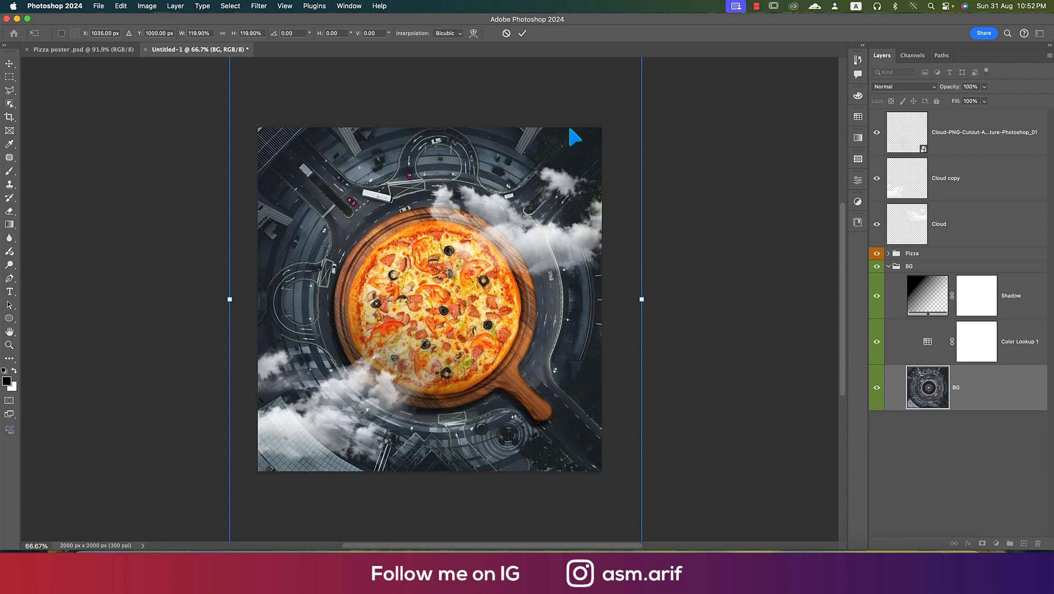
pyautogui.click(522, 34)
# Nudge the pizza board slightly right and up over the roundabout and rotate it by about -1.14°
pyautogui.moveTo(468, 302); pyautogui.dragTo(483, 309)
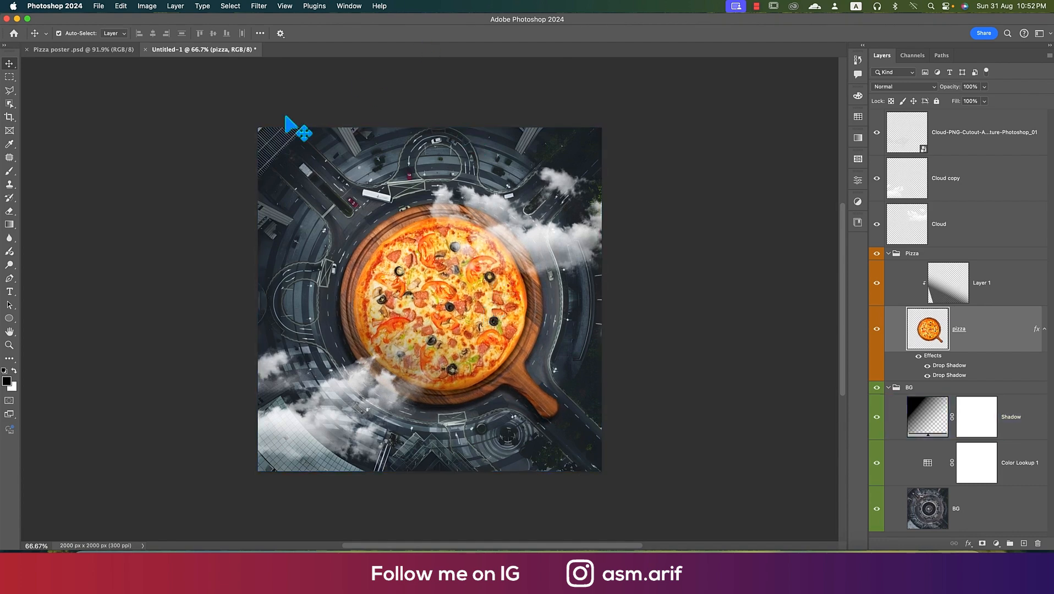
pyautogui.click(452, 326)
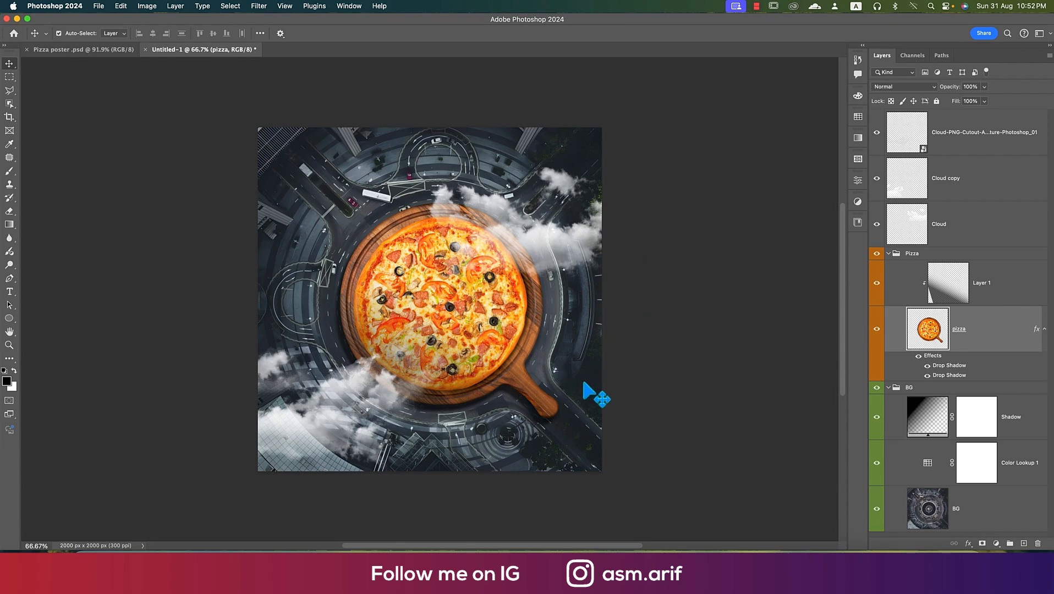
pyautogui.press('super+t')
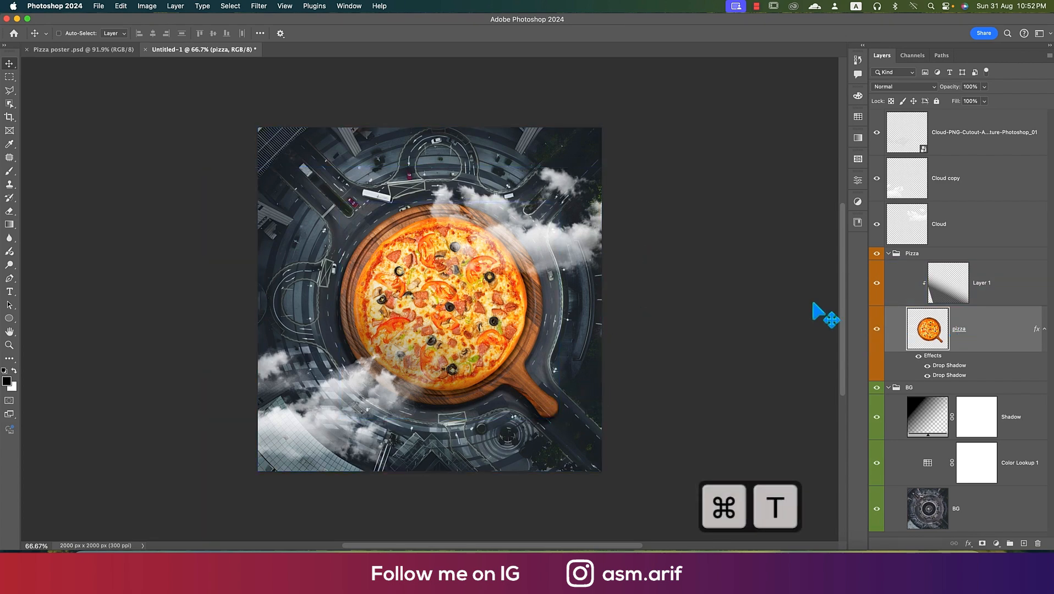
pyautogui.moveTo(569, 437); pyautogui.dragTo(573, 432)
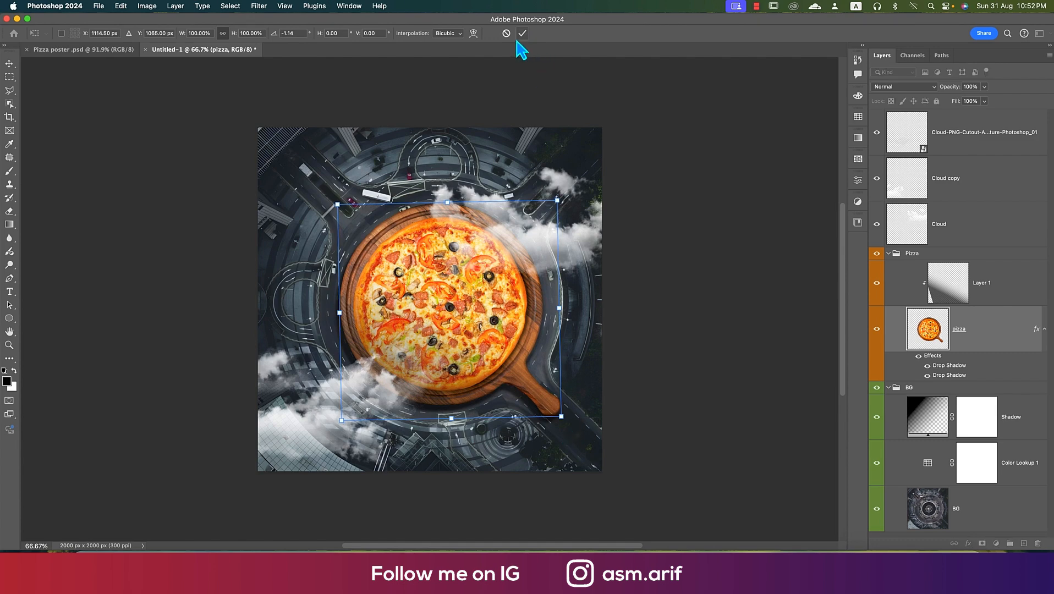
pyautogui.click(522, 33)
pyautogui.click(688, 209)
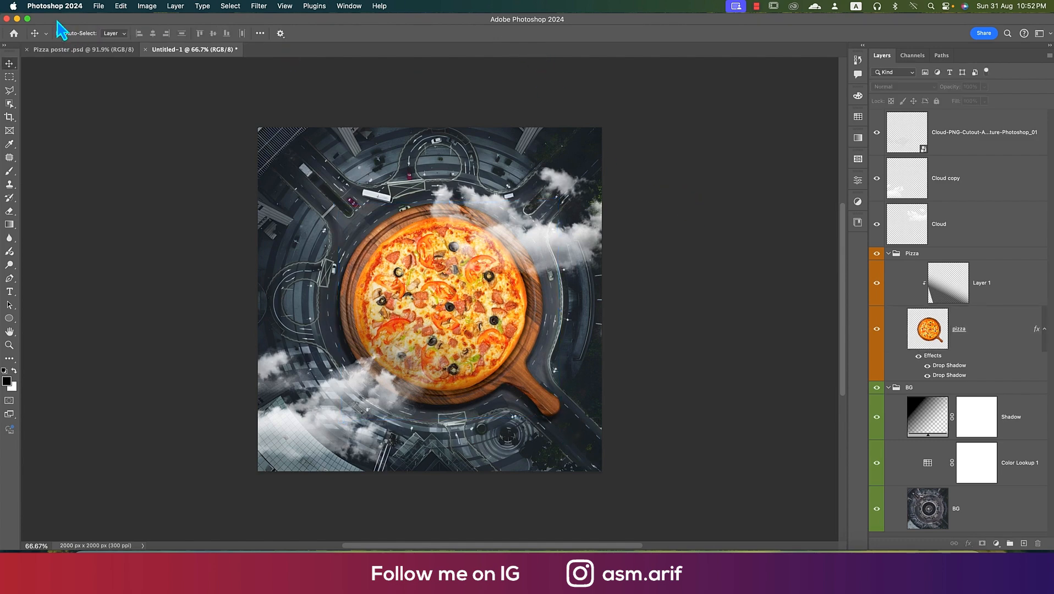
# Collapse the Pizza and BG layer groups
pyautogui.click(879, 154)
pyautogui.click(941, 305)
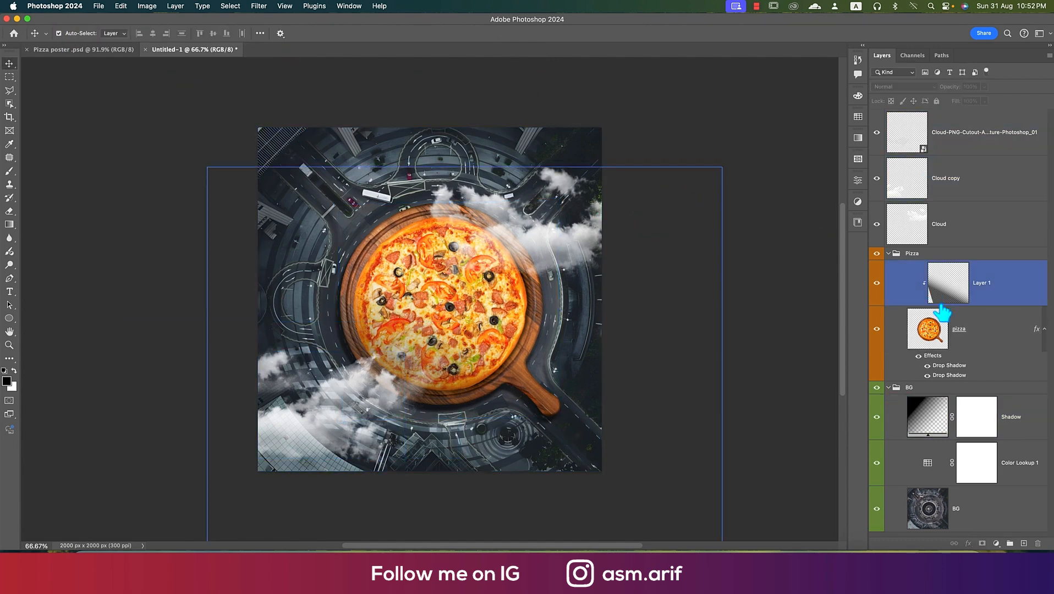
pyautogui.click(887, 253)
pyautogui.click(884, 267)
pyautogui.click(888, 266)
# Rasterize the Cloud-PNG-Cutout layer and rename it "cloud"
pyautogui.click(965, 237)
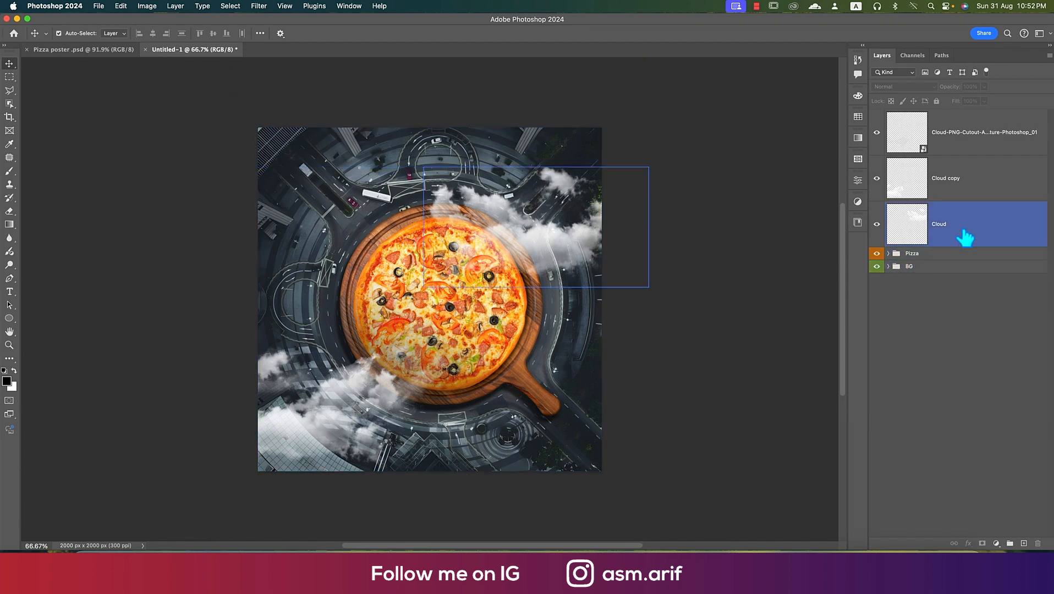
pyautogui.click(984, 144)
pyautogui.click(965, 181)
pyautogui.click(982, 135)
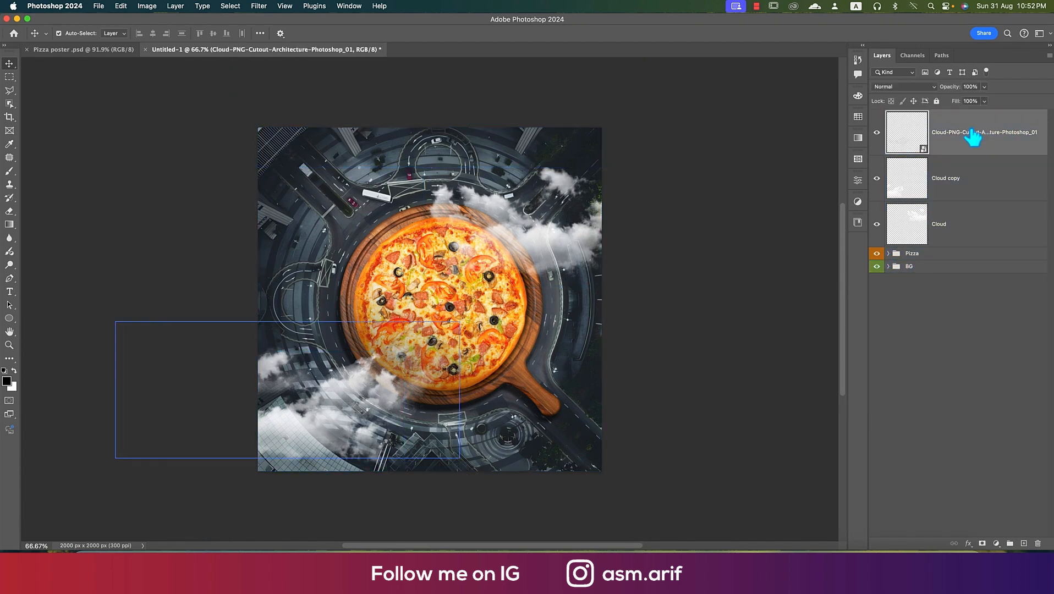
pyautogui.rightClick(969, 131)
pyautogui.click(859, 450)
pyautogui.write('cloud')
pyautogui.press('Return')
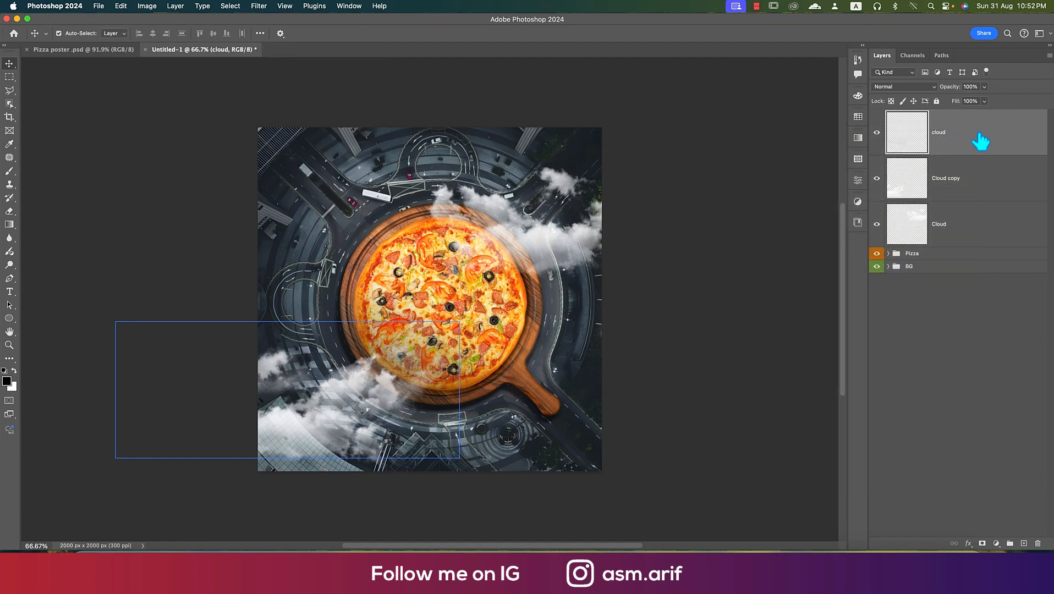
# Group the three cloud layers and name the group "Elemnt"
pyautogui.keyDown('shift'); pyautogui.click(964, 236); pyautogui.keyUp('shift')
pyautogui.press('super+g')
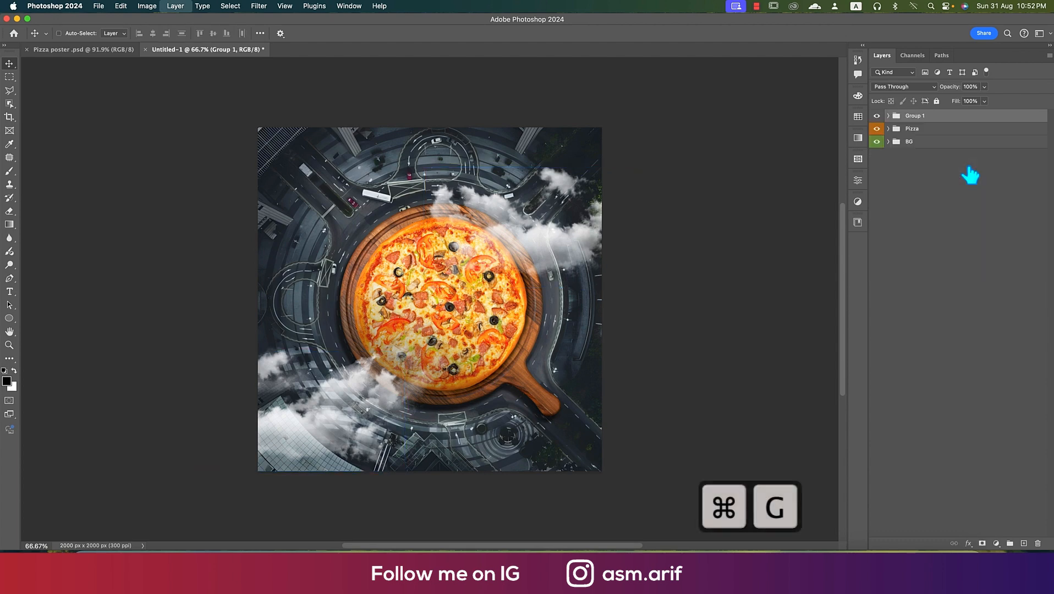
pyautogui.doubleClick(920, 115)
pyautogui.write('E')
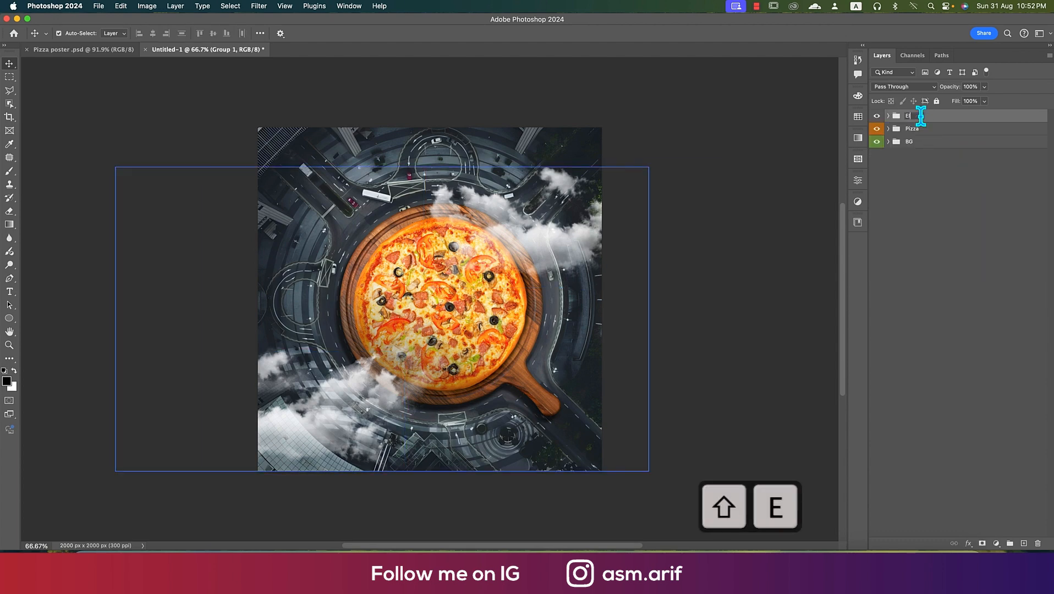
pyautogui.write('lemnt')
pyautogui.press('Return')
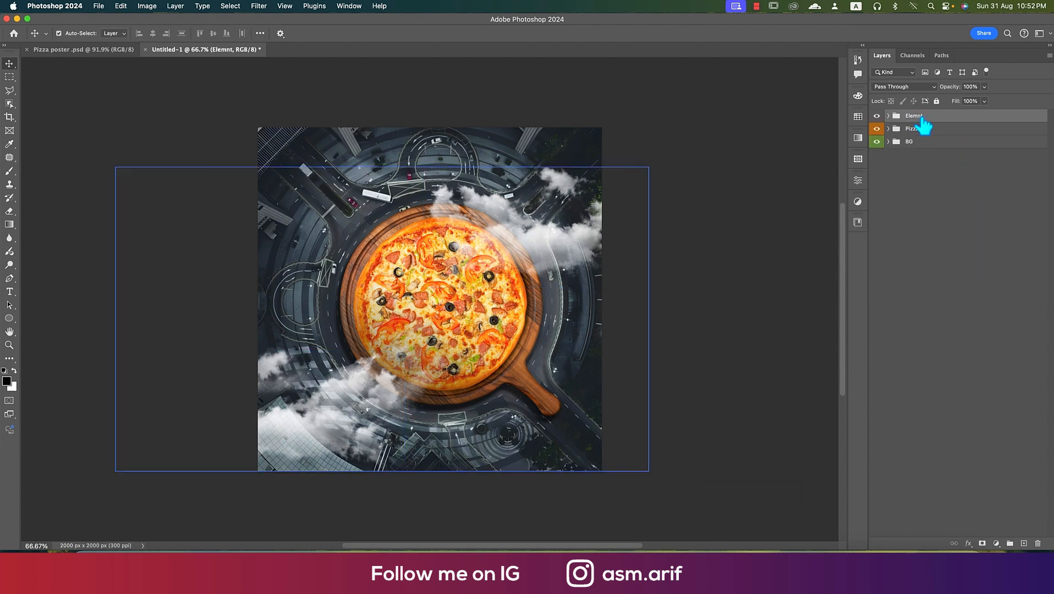
# Place the embedded pngegg.png leaves above the cloud layer in the Elemnt group, enlarged beyond the canvas edges and shifted slightly left
pyautogui.click(888, 116)
pyautogui.click(964, 145)
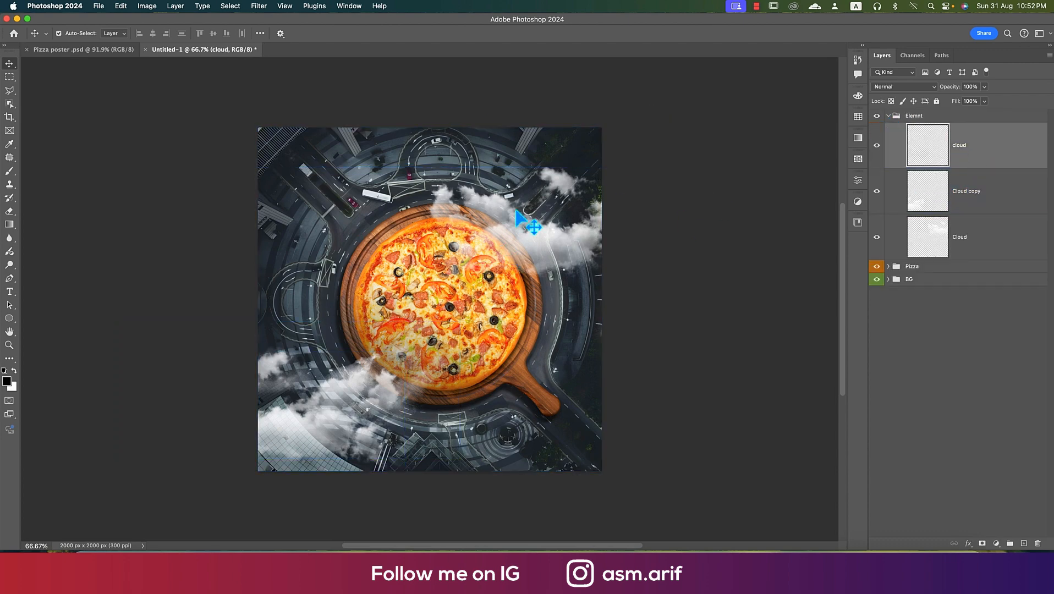
pyautogui.click(99, 7)
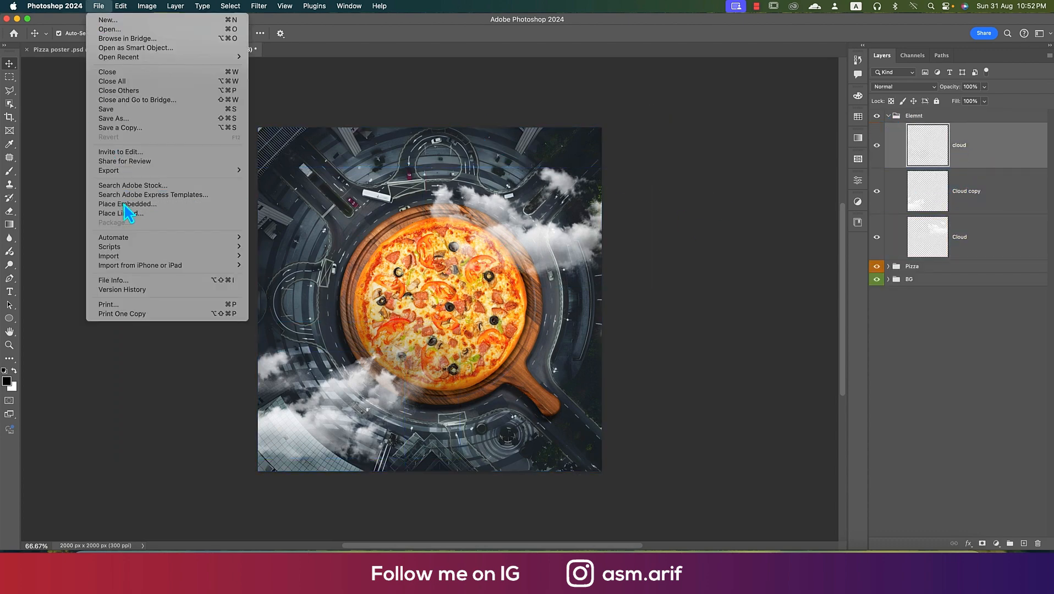
pyautogui.click(116, 205)
pyautogui.doubleClick(715, 127)
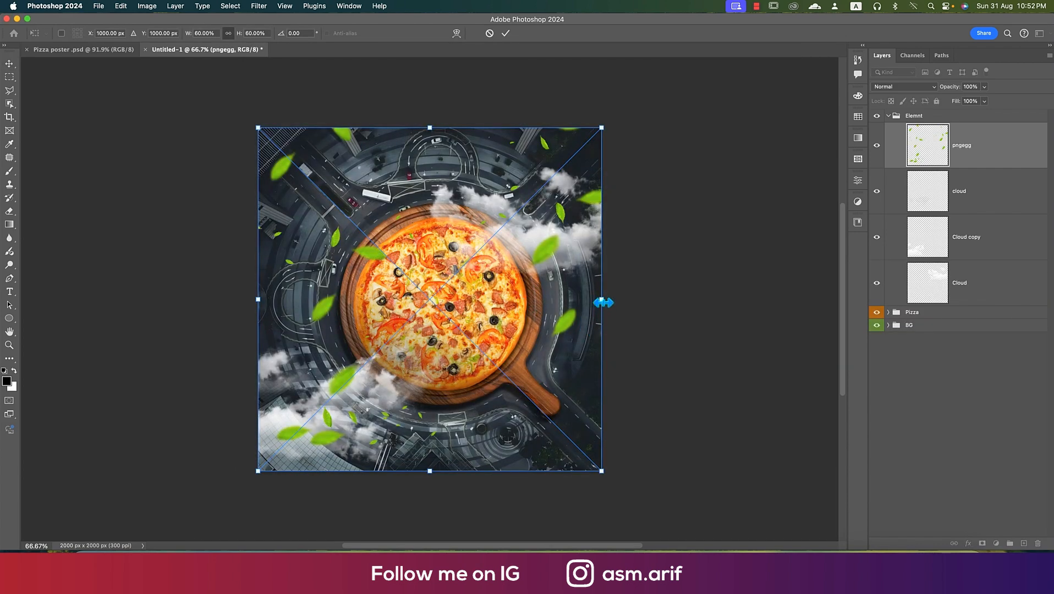
pyautogui.moveTo(601, 299); pyautogui.dragTo(660, 302)
pyautogui.moveTo(603, 269); pyautogui.dragTo(575, 300)
pyautogui.press('Return')
# Rasterize the pngegg leaves layer and rename it "Leaf"
pyautogui.rightClick(976, 159)
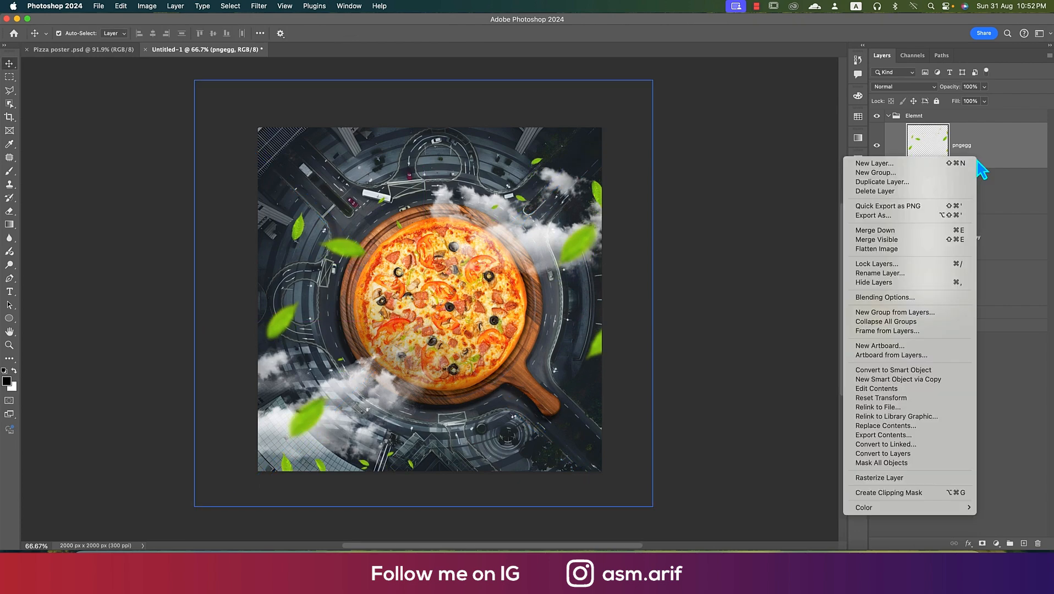
pyautogui.click(895, 477)
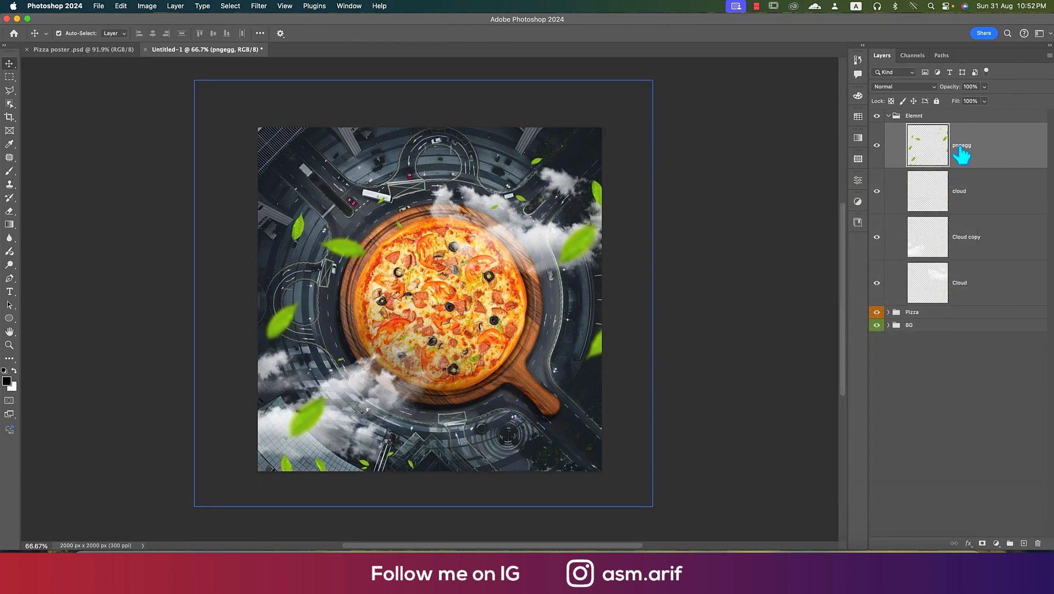
pyautogui.doubleClick(961, 146)
pyautogui.write('Leaveseaf')
pyautogui.press('Return')
# Place the embedded black helicopter image, scaled to about 16% and rotated -165°, over the pizza board's lower-left edge
pyautogui.click(100, 8)
pyautogui.click(133, 206)
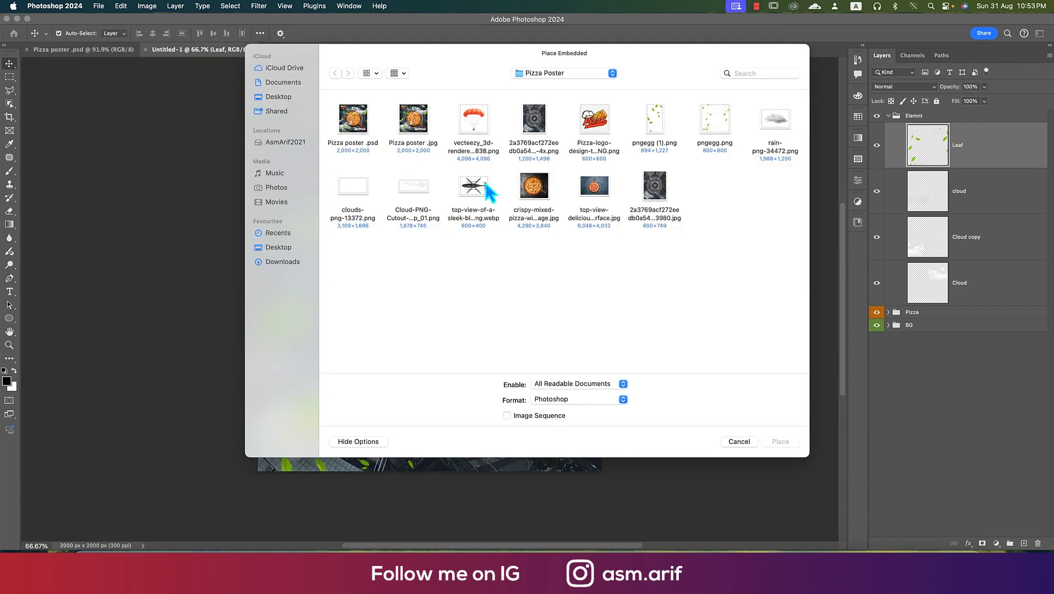
pyautogui.doubleClick(486, 187)
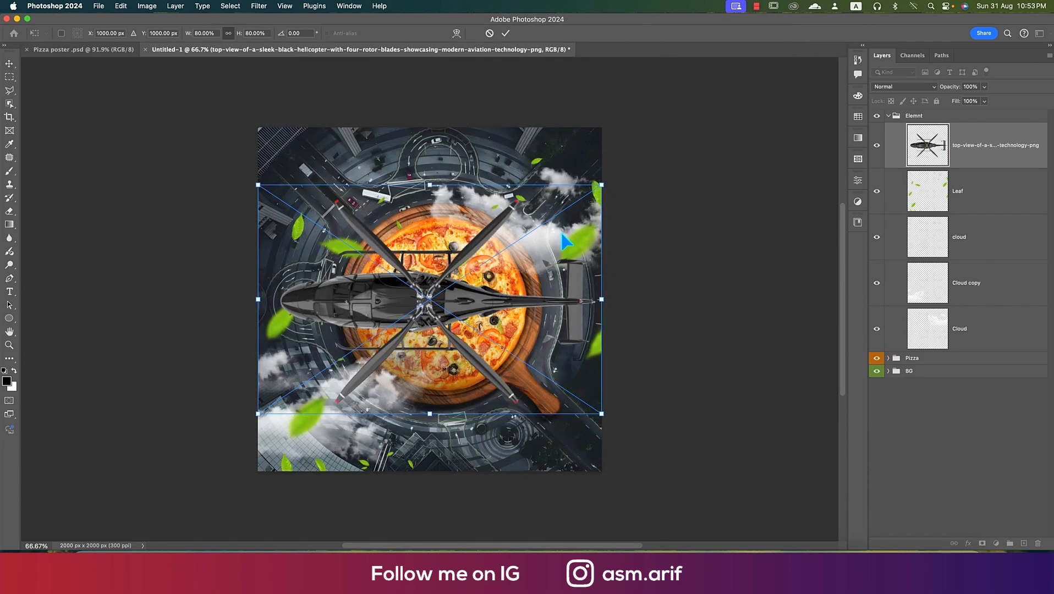
pyautogui.moveTo(628, 182); pyautogui.dragTo(374, 370)
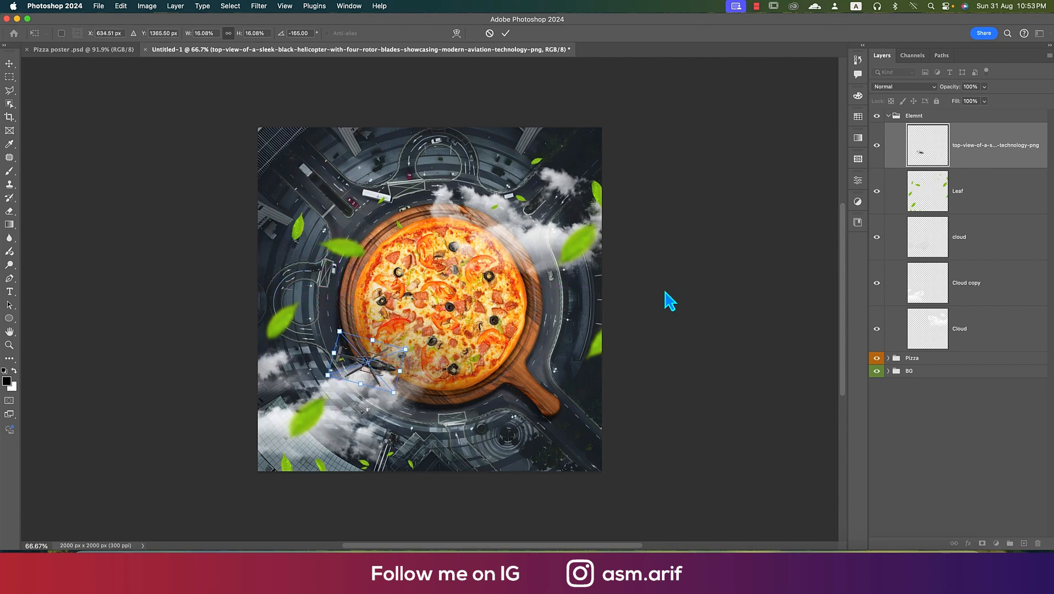
# Rasterize the placed helicopter layer and rename it "Chopper"
pyautogui.rightClick(979, 151)
pyautogui.click(998, 147)
pyautogui.doubleClick(988, 146)
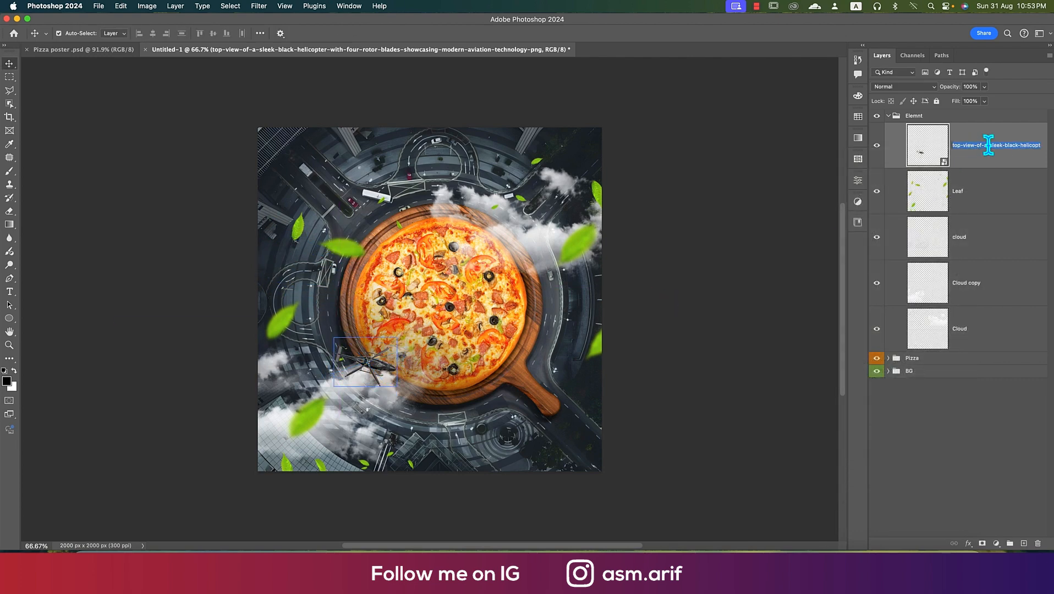
pyautogui.rightClick(989, 144)
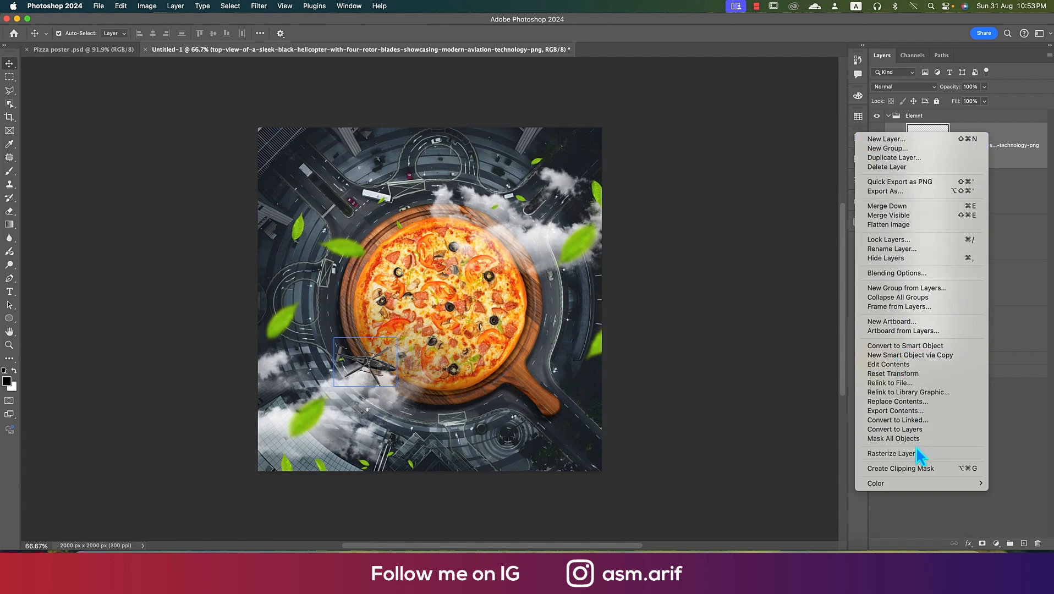
pyautogui.click(917, 452)
pyautogui.doubleClick(972, 148)
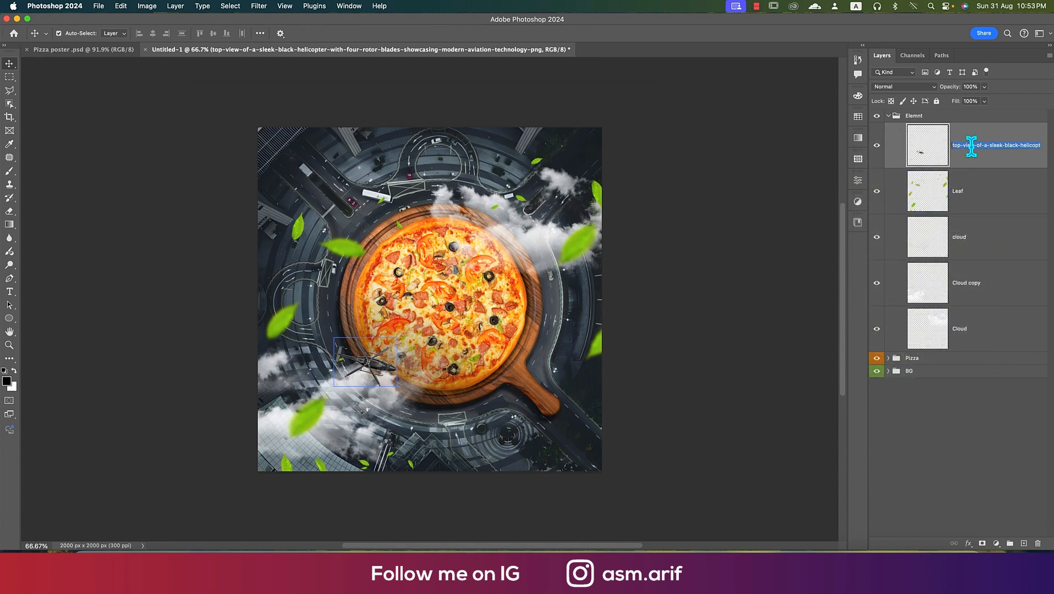
pyautogui.write('Chopper')
pyautogui.press('Return')
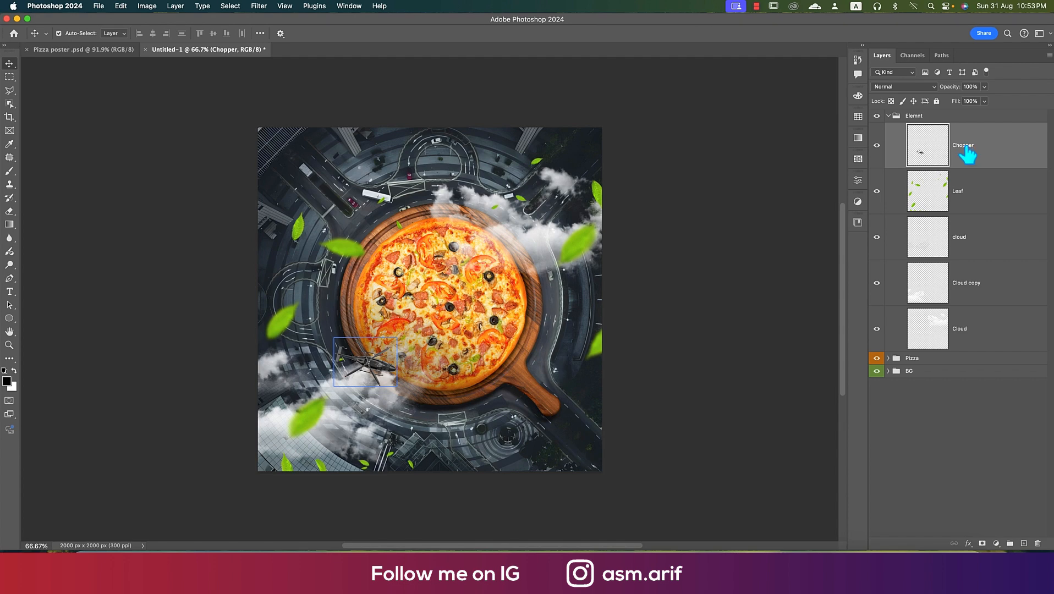
# Brighten the Chopper layer with the Camera Raw Filter, setting Exposure to +2.00
pyautogui.click(259, 6)
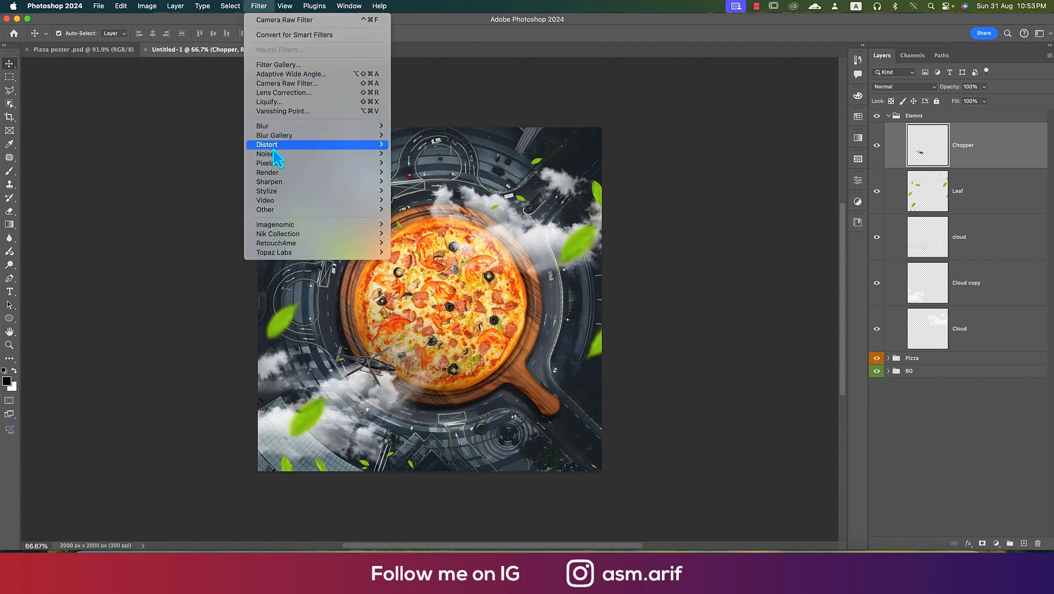
pyautogui.click(283, 83)
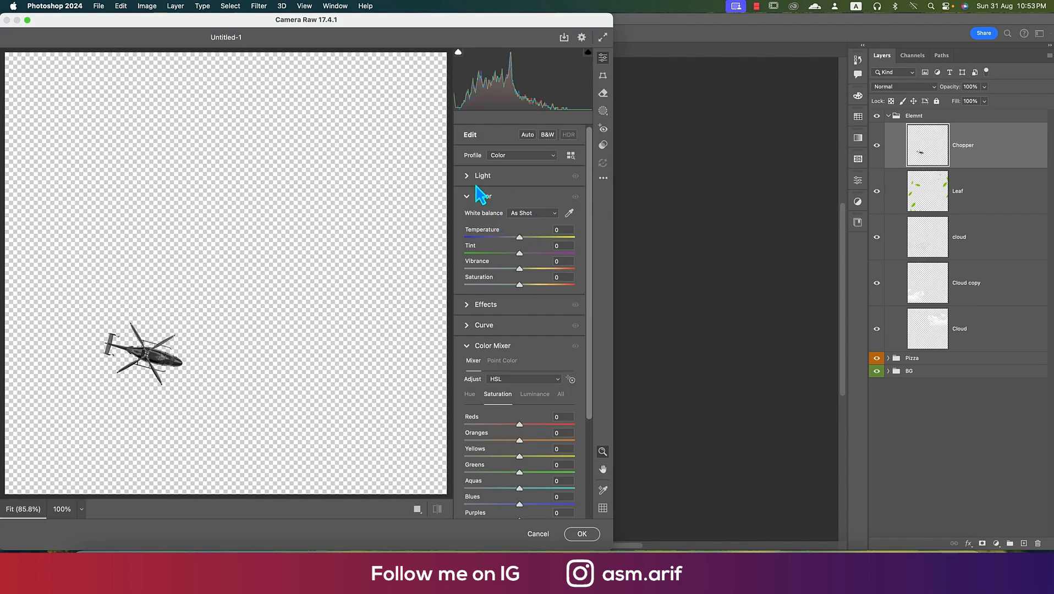
pyautogui.click(470, 176)
pyautogui.moveTo(518, 203); pyautogui.dragTo(543, 203)
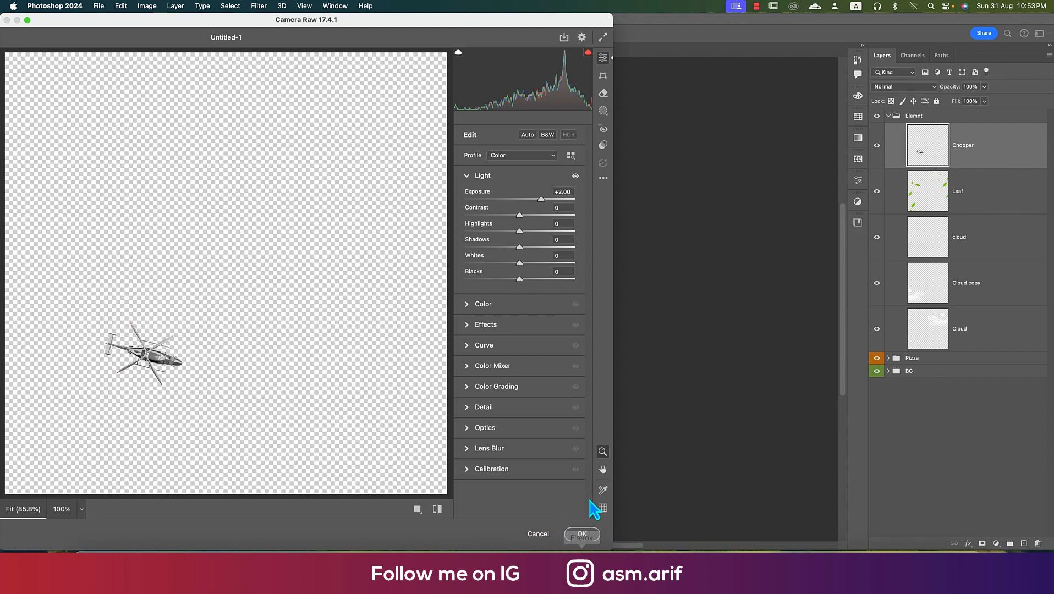
pyautogui.click(581, 533)
# Add a Drop Shadow layer style to the Chopper layer
pyautogui.rightClick(997, 155)
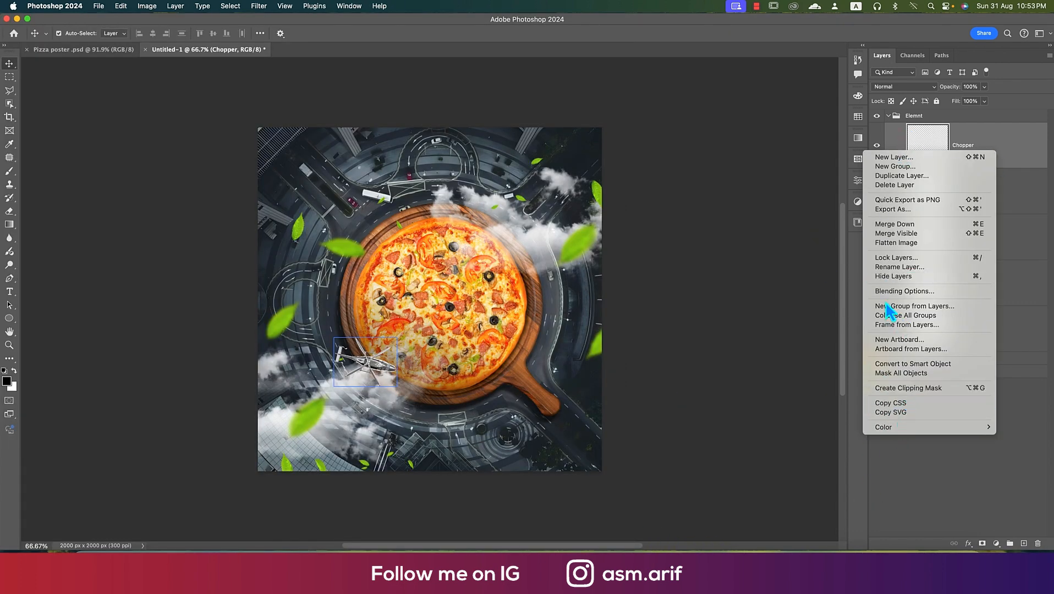
pyautogui.click(897, 290)
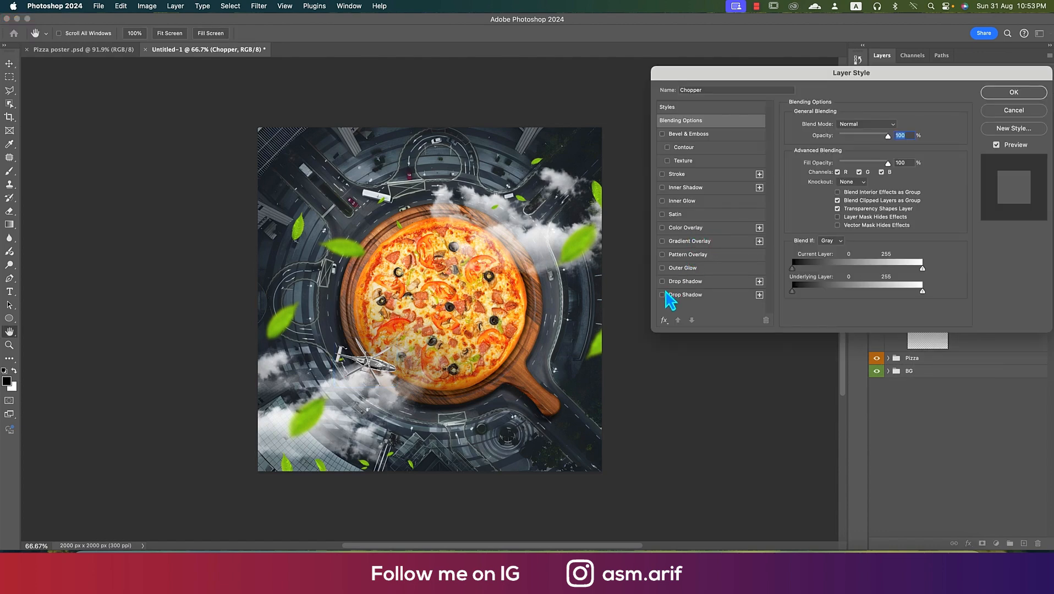
pyautogui.click(663, 295)
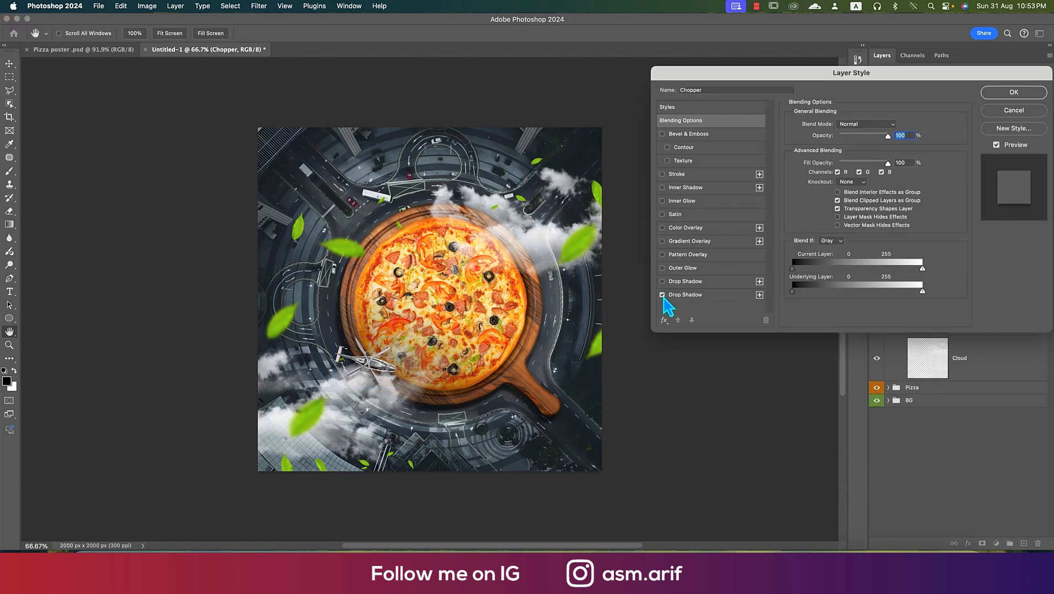
pyautogui.click(1007, 95)
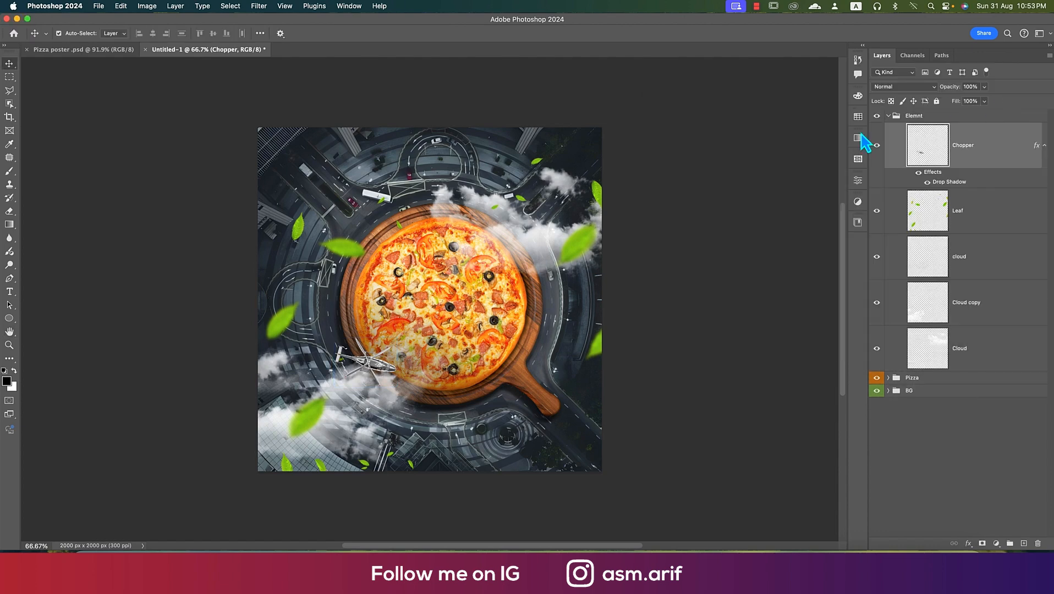
pyautogui.press('v')
pyautogui.click(623, 218)
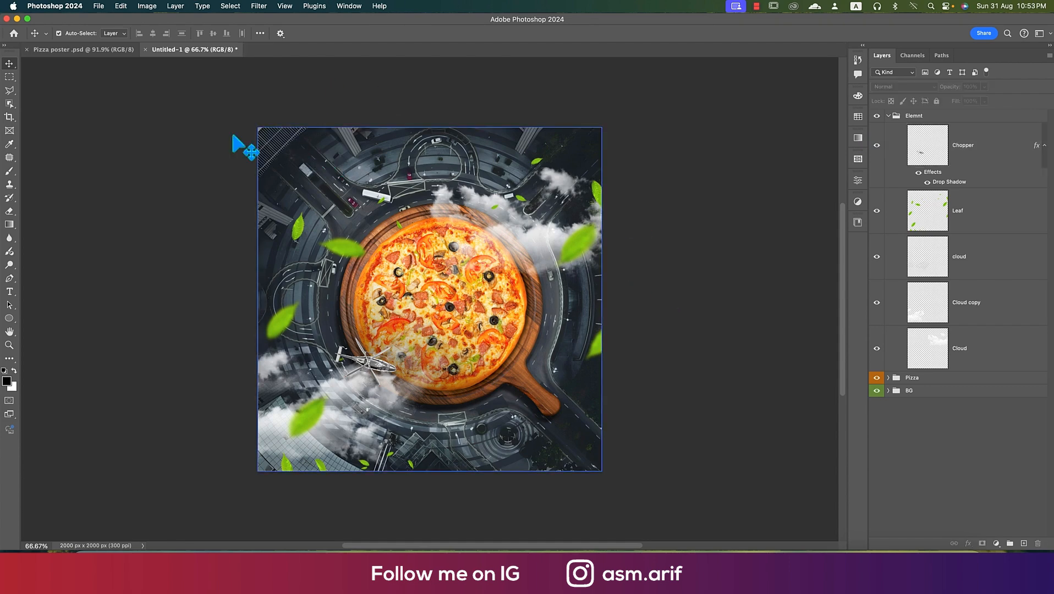
# Collapse the Elemnt group and give it the Magenta color label
pyautogui.click(99, 7)
pyautogui.click(120, 6)
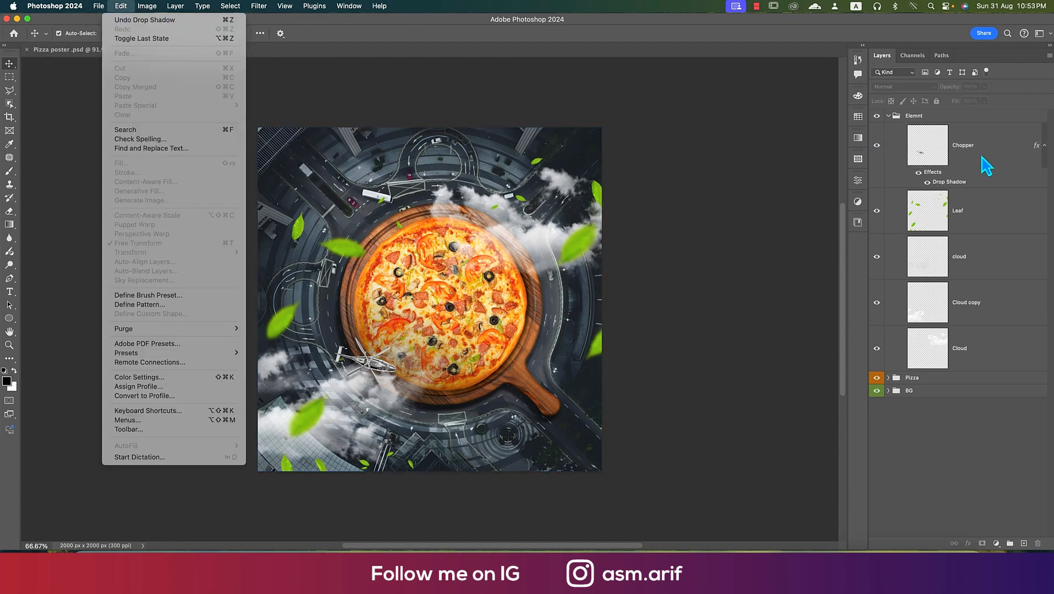
pyautogui.click(888, 116)
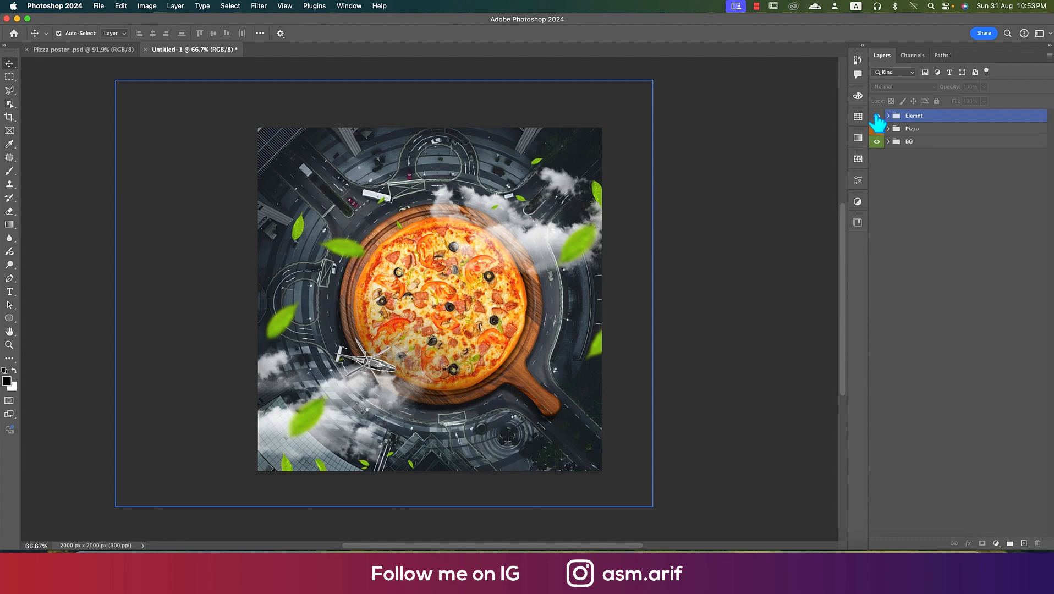
pyautogui.rightClick(877, 117)
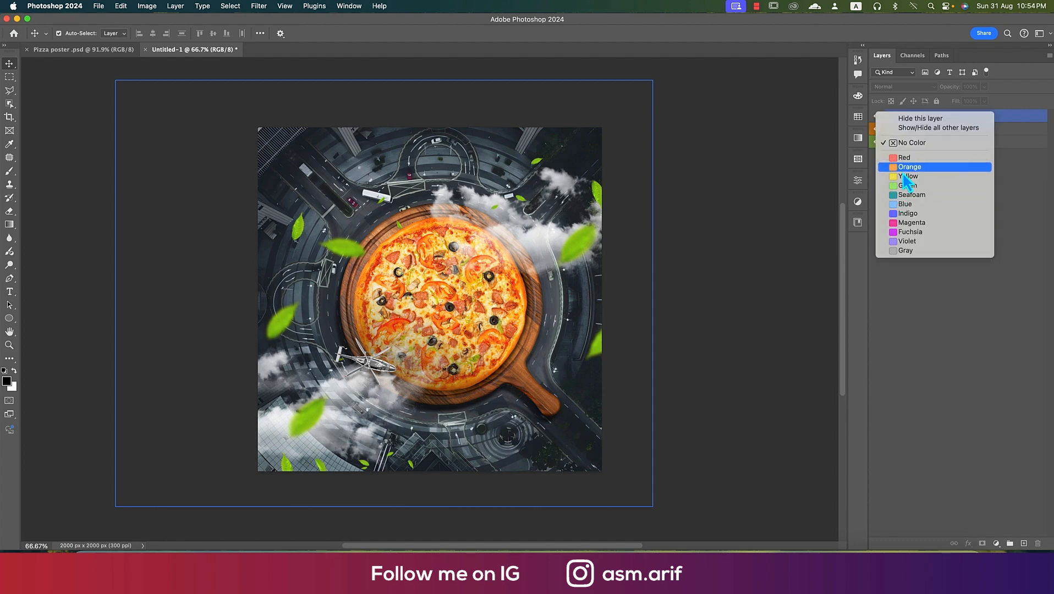
pyautogui.click(905, 223)
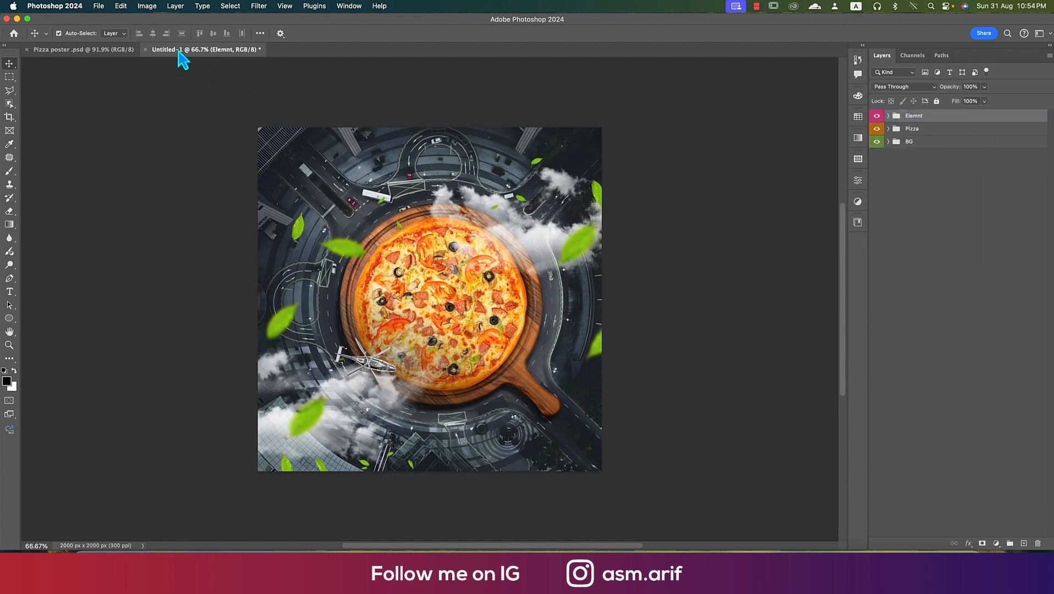
# Place the Pizza-logo-design-template PNG from the Pizza Poster folder as an embedded image above the Elemnt group
pyautogui.click(103, 7)
pyautogui.click(120, 206)
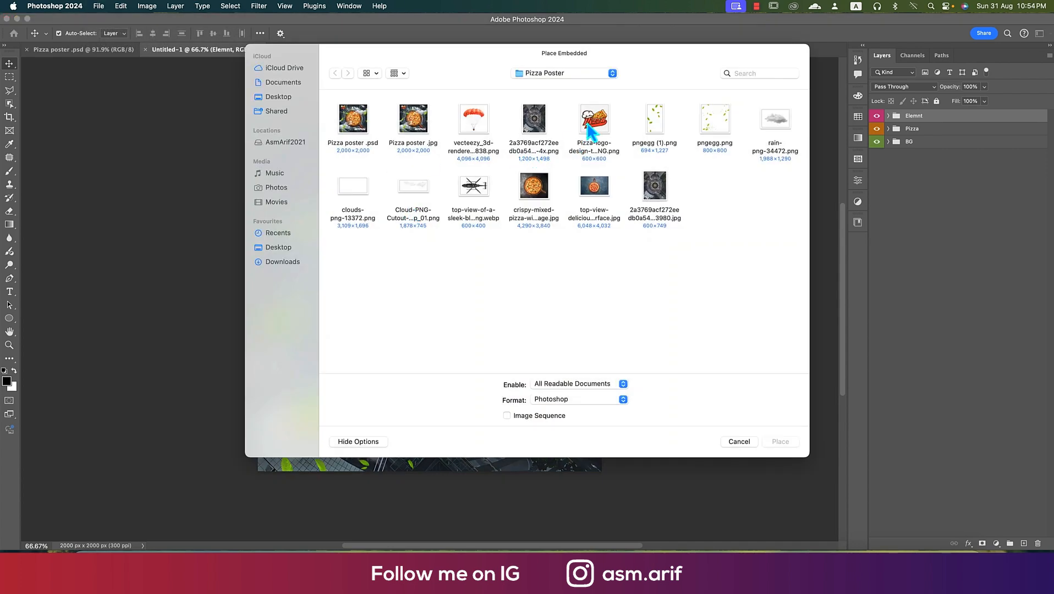
pyautogui.doubleClick(588, 127)
pyautogui.press('Return')
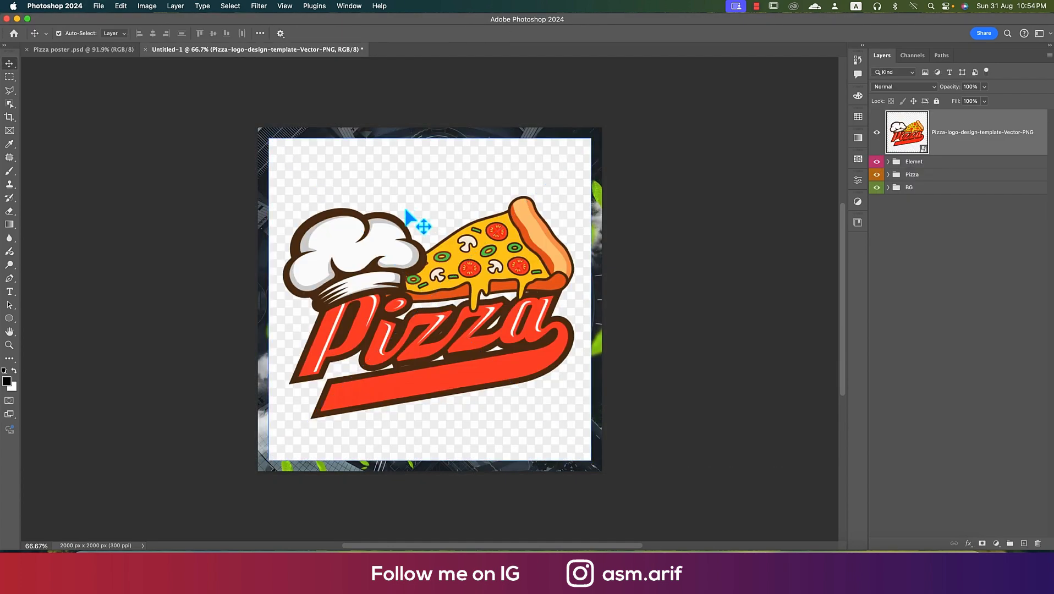
# Cut out the pizza logo with the Object Selection tool onto a new layer and delete the original placed logo layer
pyautogui.click(10, 103)
pyautogui.click(40, 106)
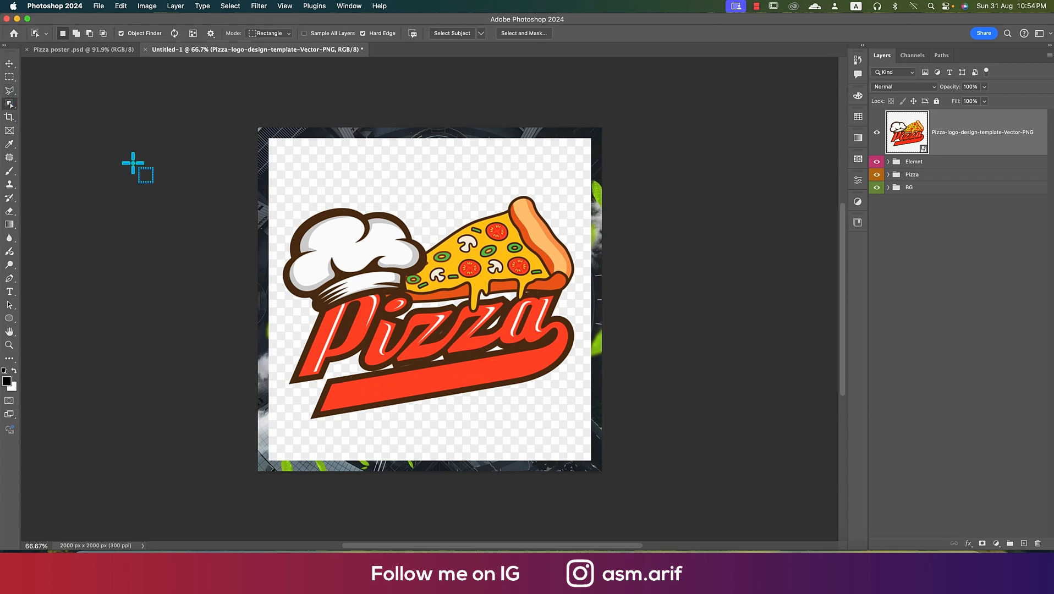
pyautogui.moveTo(284, 202); pyautogui.dragTo(566, 425)
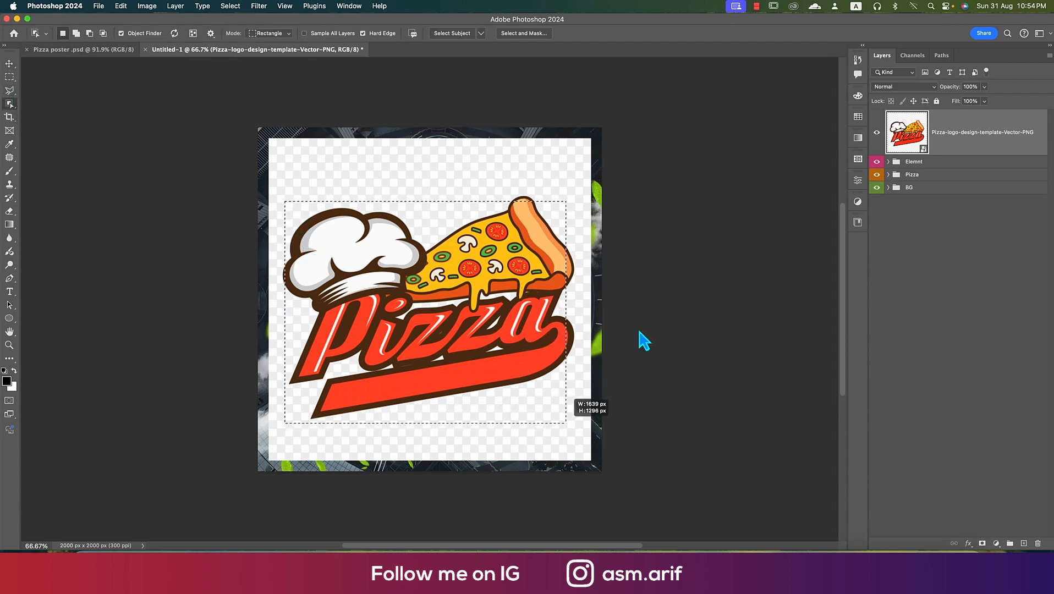
pyautogui.press('super+j')
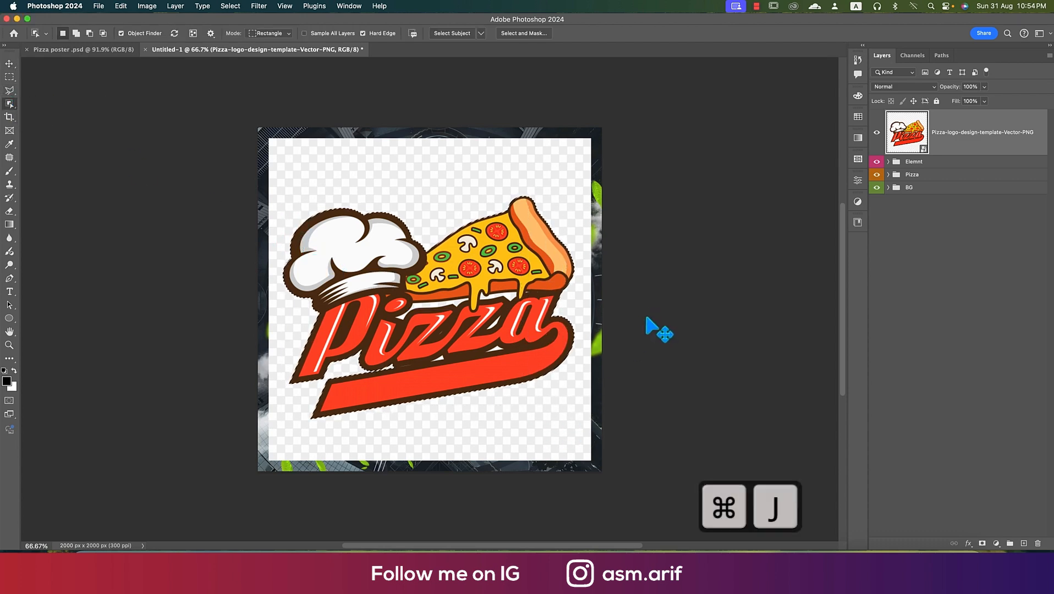
pyautogui.click(953, 184)
pyautogui.press('BackSpace')
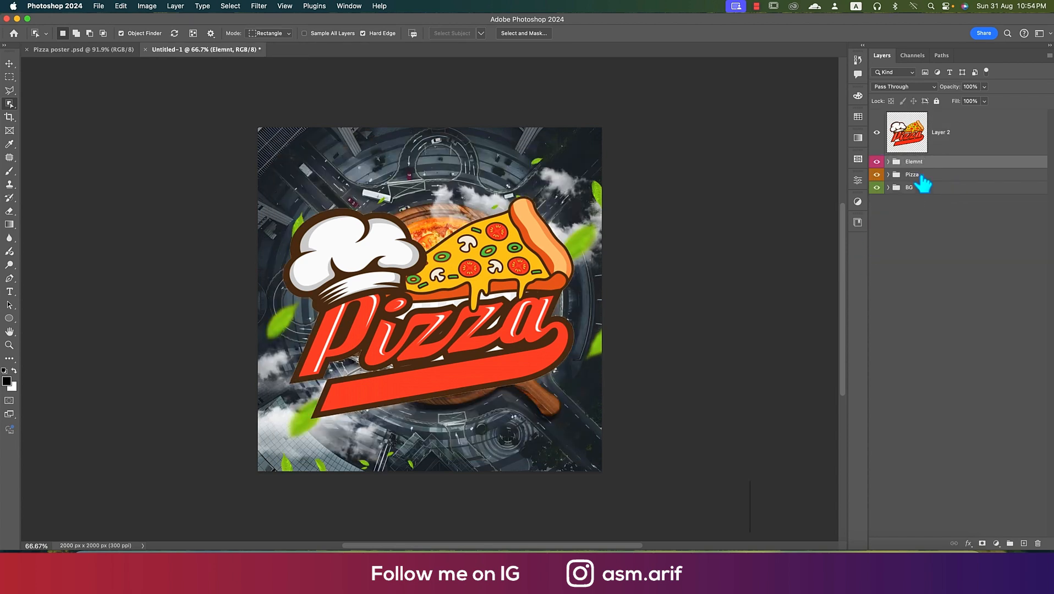
# Scale the cut-out pizza logo to about 23% and move it into the poster's upper-left corner
pyautogui.click(969, 147)
pyautogui.press('super+t')
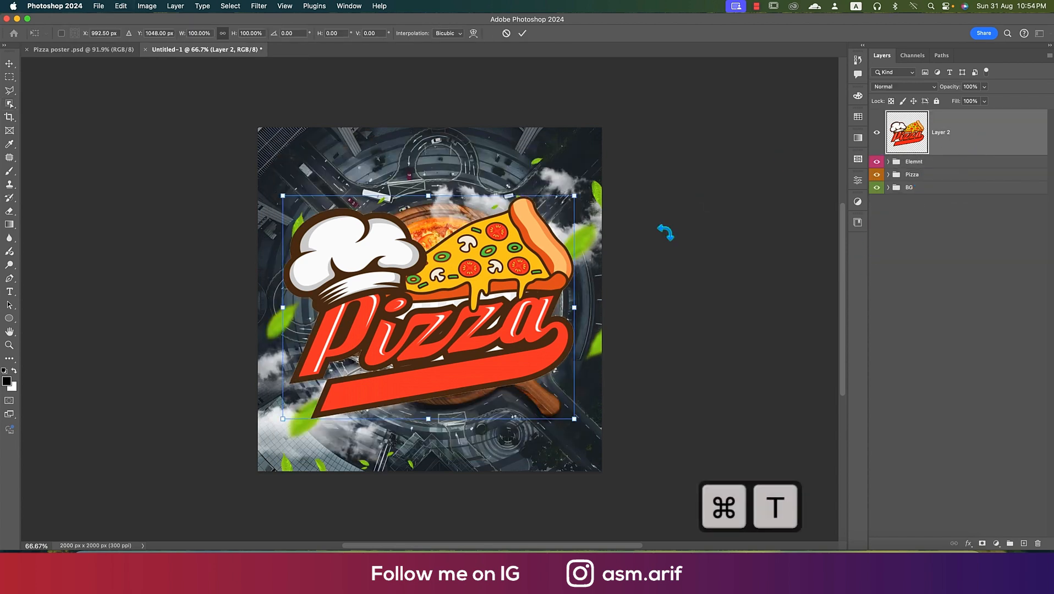
pyautogui.moveTo(574, 418); pyautogui.dragTo(320, 173)
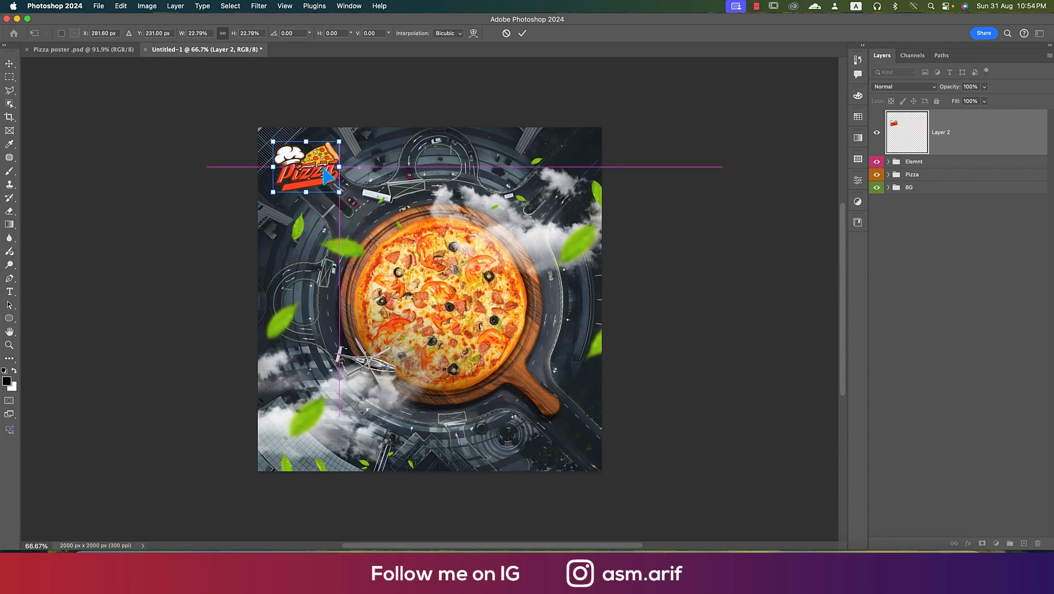
pyautogui.click(523, 34)
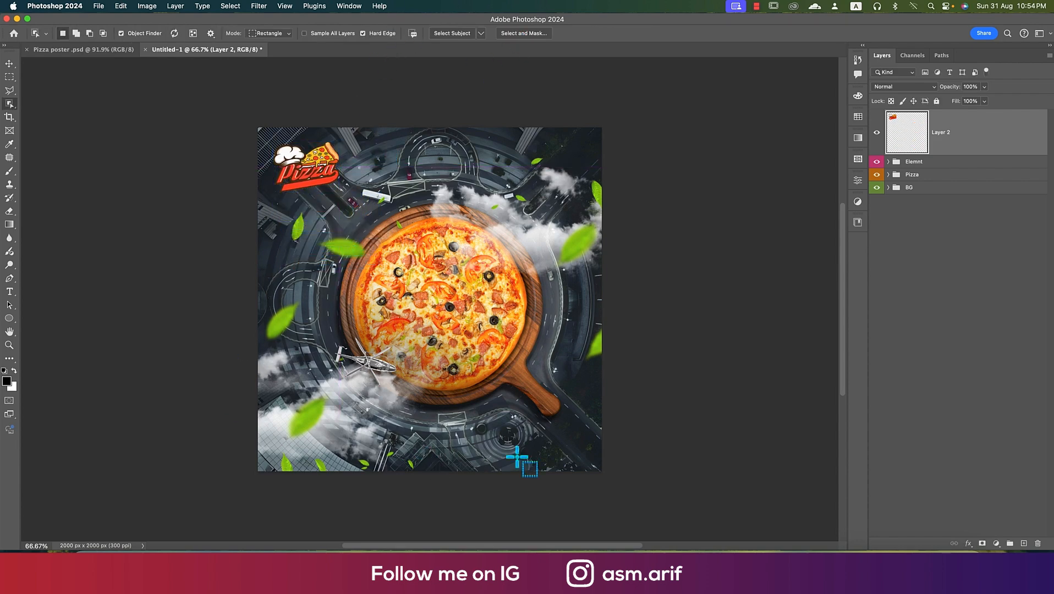
# Copy the "Pizza" and "ANYWHERE" text layers from the Pizza poster .psd document
pyautogui.click(10, 63)
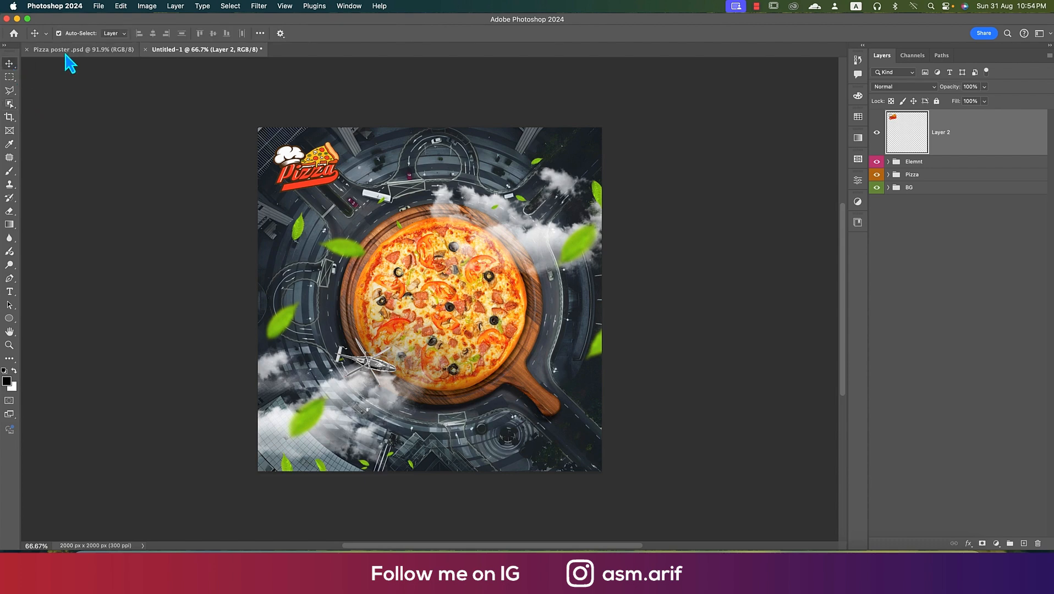
pyautogui.click(83, 49)
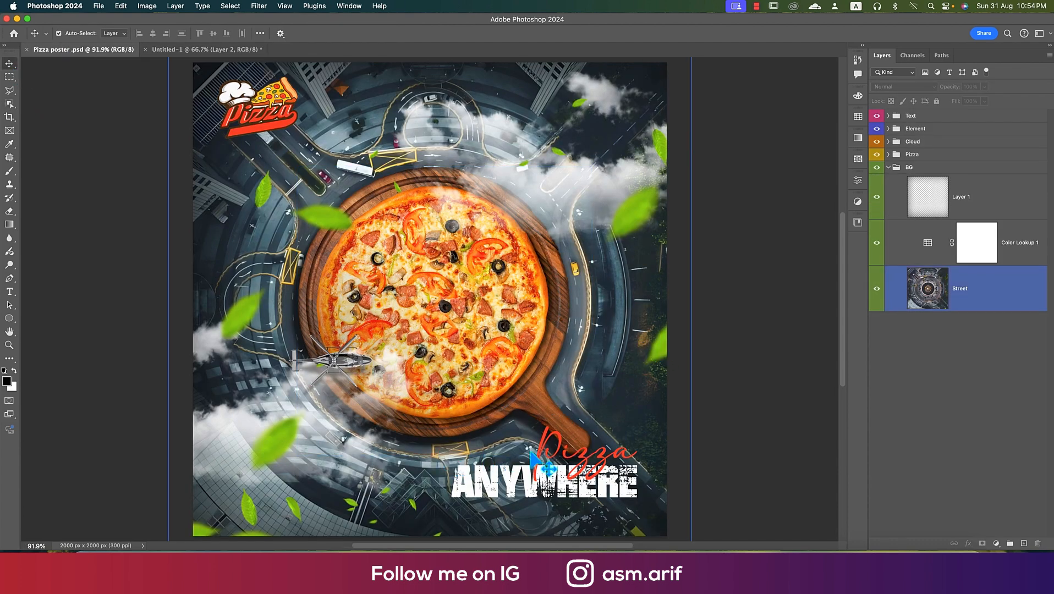
pyautogui.click(556, 465)
pyautogui.click(525, 497)
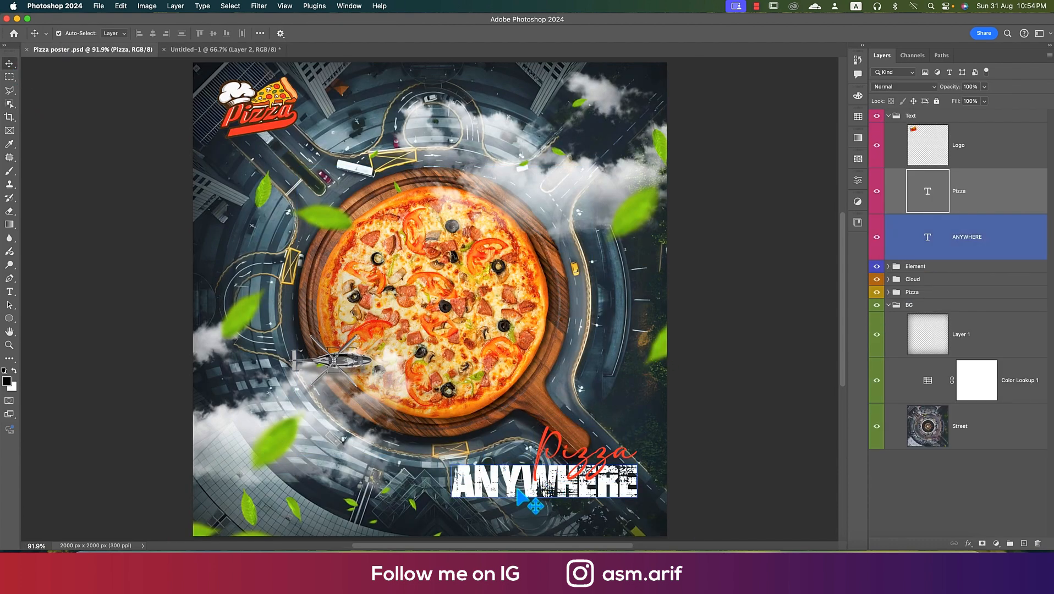
pyautogui.keyDown('shift'); pyautogui.click(517, 491); pyautogui.keyUp('shift')
pyautogui.press('super+c')
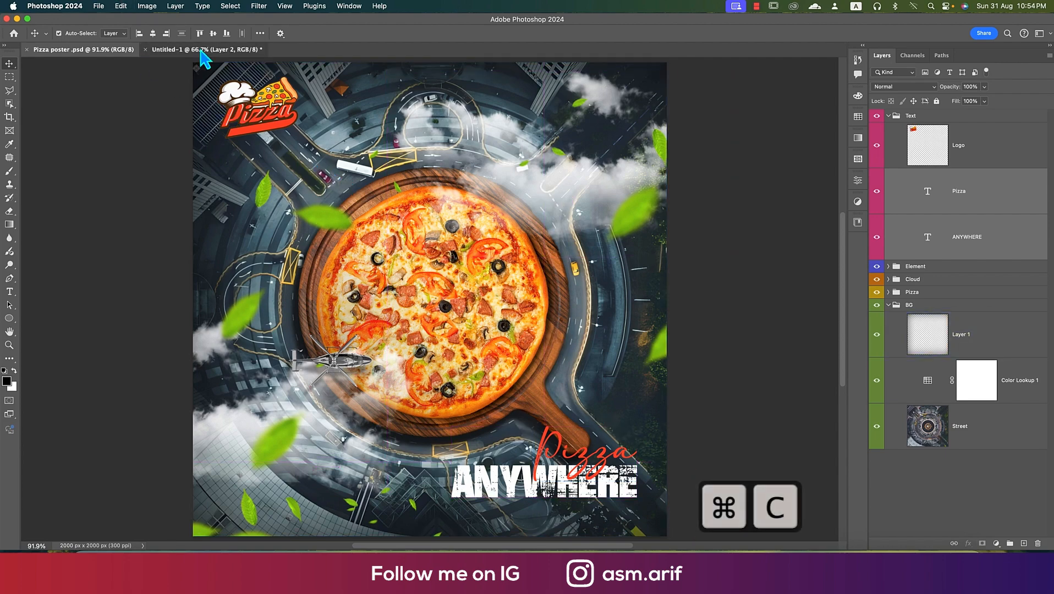
# Paste the two text layers into the Untitled-1 poster and move them to its lower-right area, below the board handle
pyautogui.click(203, 50)
pyautogui.press('super+v')
pyautogui.press('super+t')
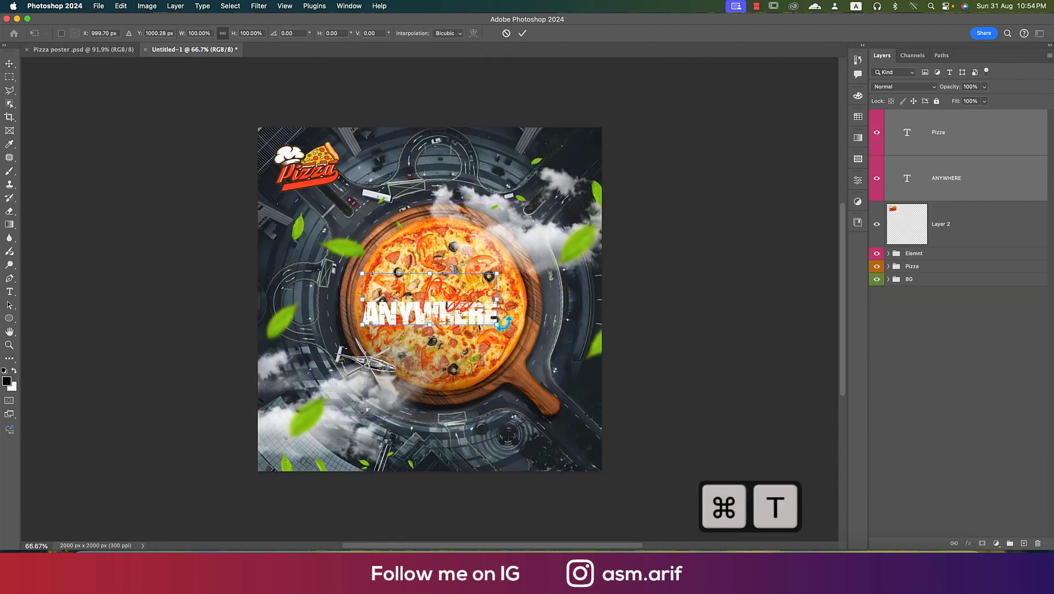
pyautogui.moveTo(472, 319); pyautogui.dragTo(553, 440)
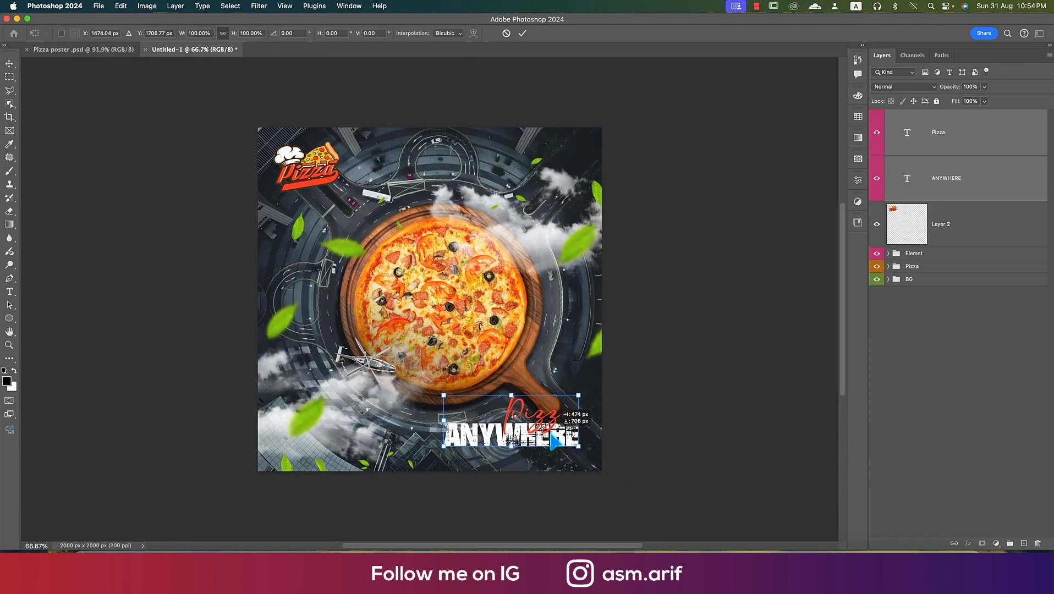
pyautogui.press('Return')
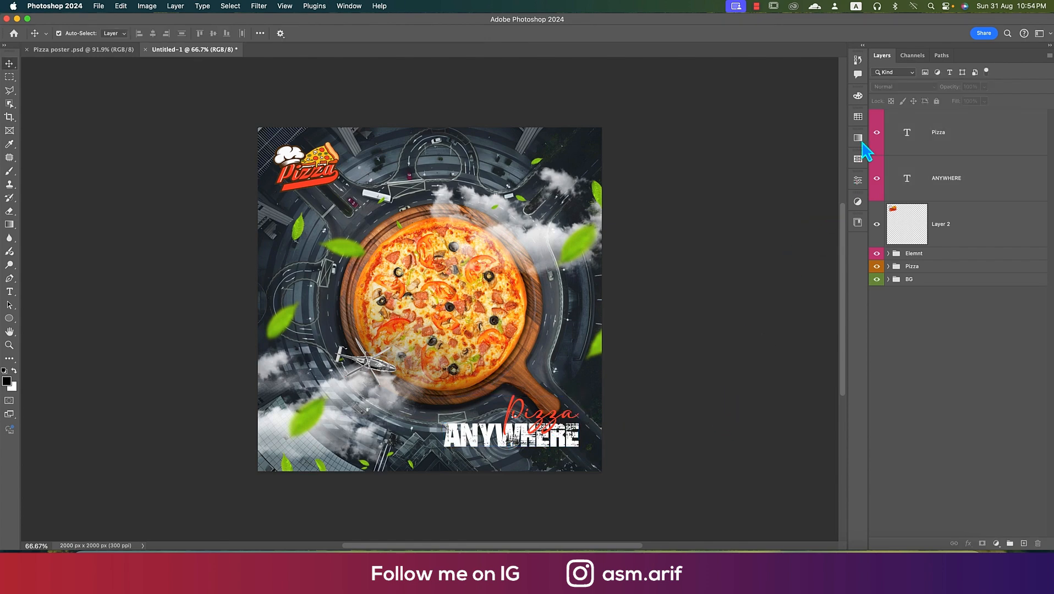
pyautogui.click(508, 437)
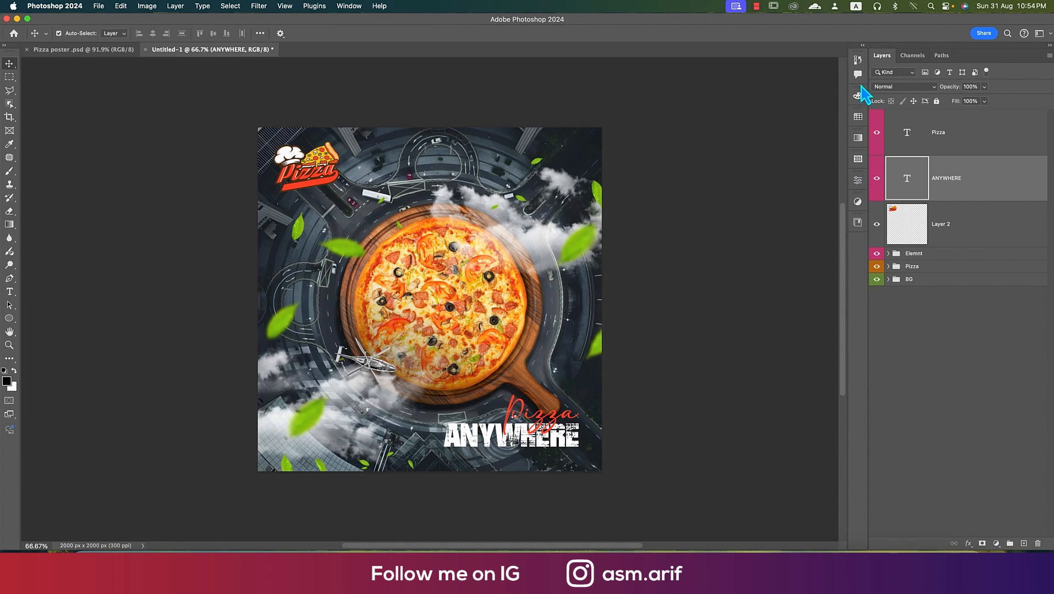
pyautogui.click(949, 147)
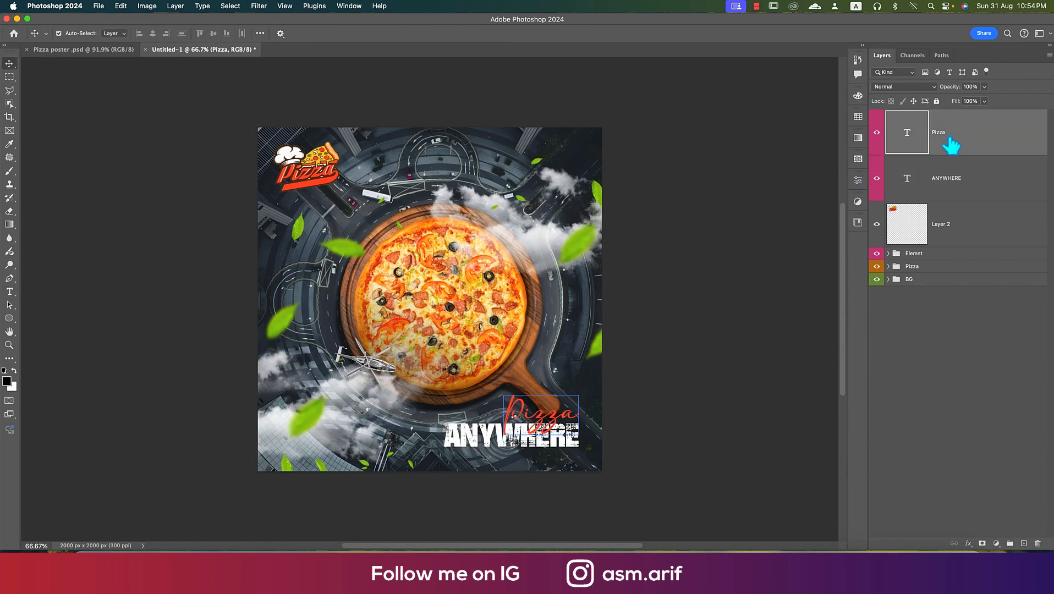
pyautogui.click(776, 234)
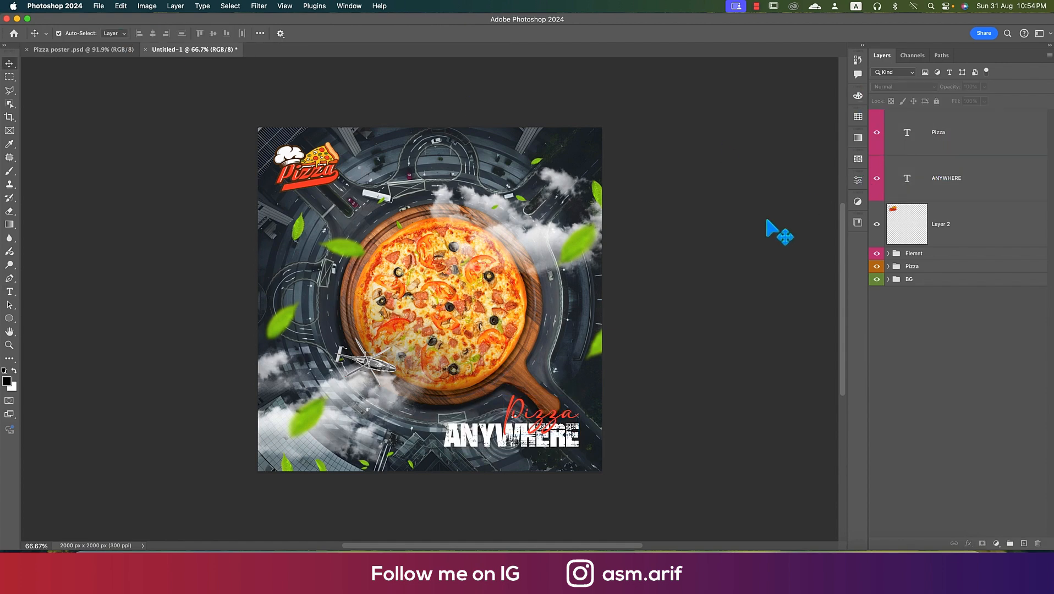
# Group the Pizza, ANYWHERE and logo layers, name the group "Logo and Text" and give it a blue color label
pyautogui.doubleClick(936, 135)
pyautogui.click(963, 220)
pyautogui.keyDown('shift'); pyautogui.click(970, 136); pyautogui.keyUp('shift')
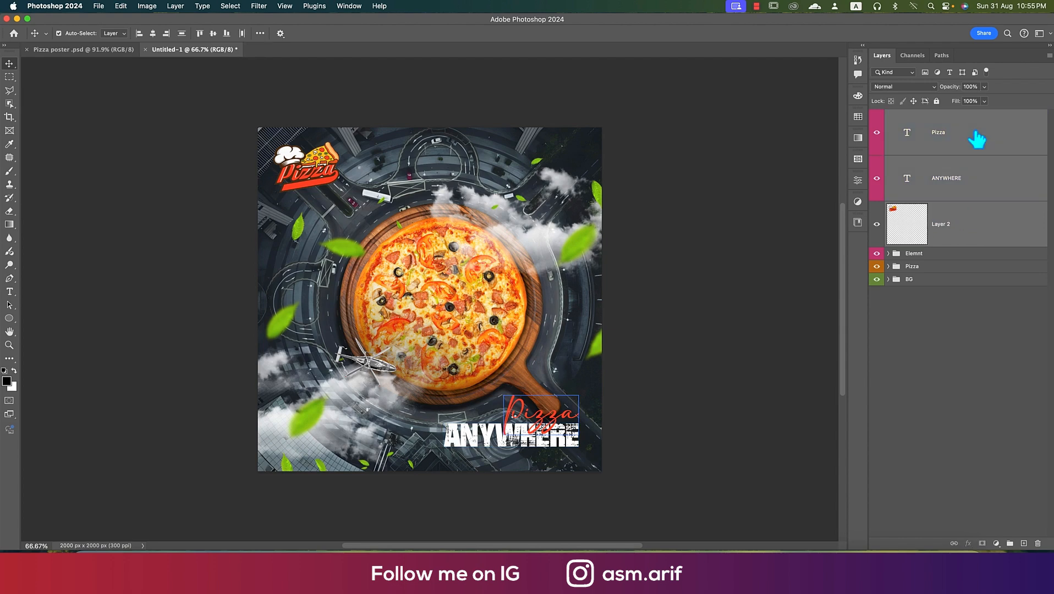
pyautogui.press('super+g')
pyautogui.doubleClick(911, 116)
pyautogui.write('Logo')
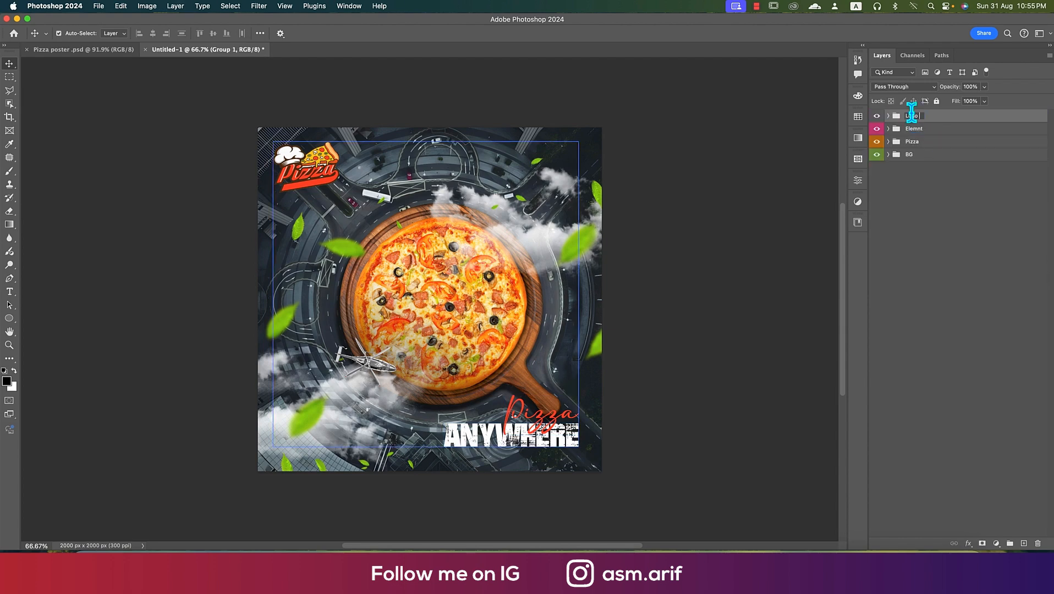
pyautogui.write(' and Tex')
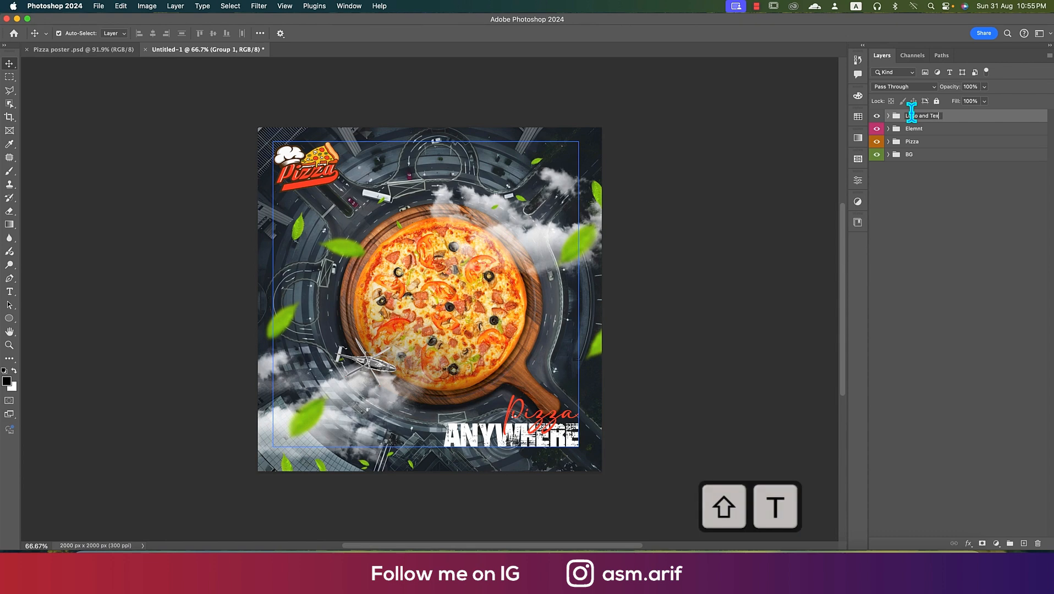
pyautogui.write('t')
pyautogui.press('Return')
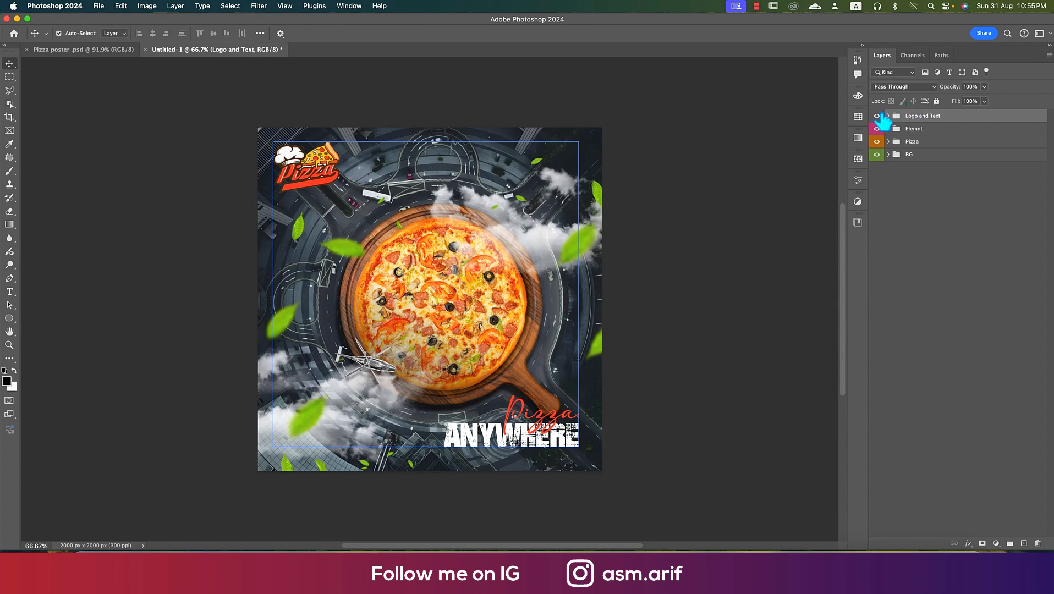
pyautogui.rightClick(881, 115)
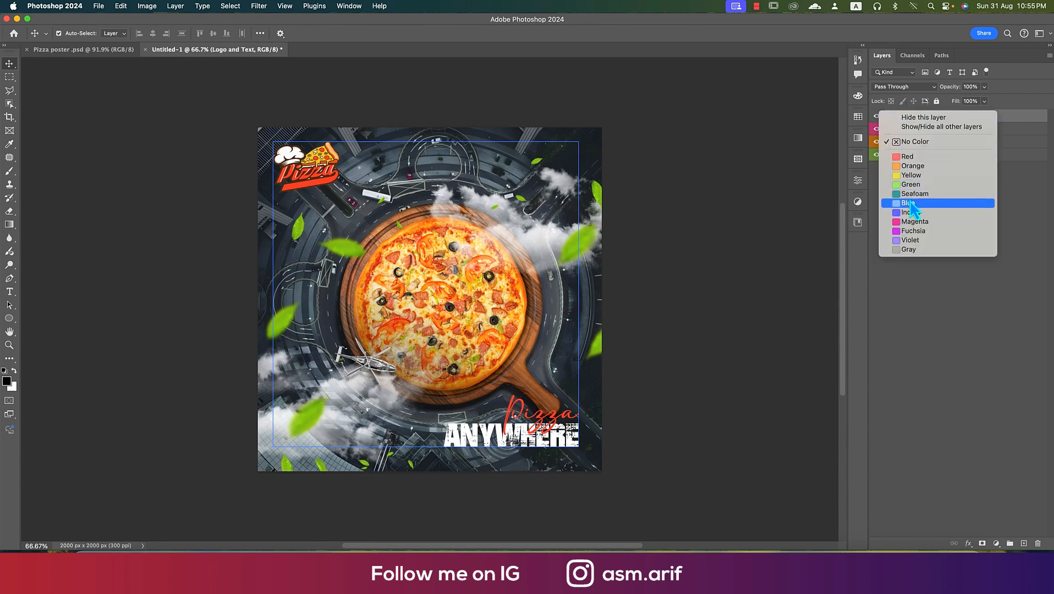
pyautogui.click(912, 204)
# Center the Logo and Text group vertically and horizontally on the whole canvas and clear the selection
pyautogui.press('super+a')
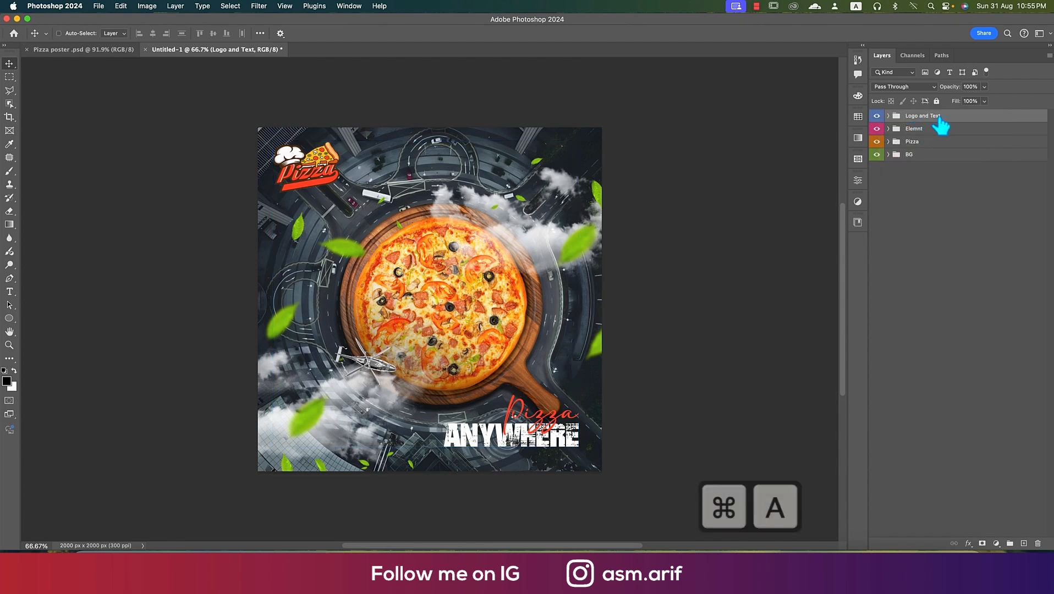
pyautogui.click(213, 34)
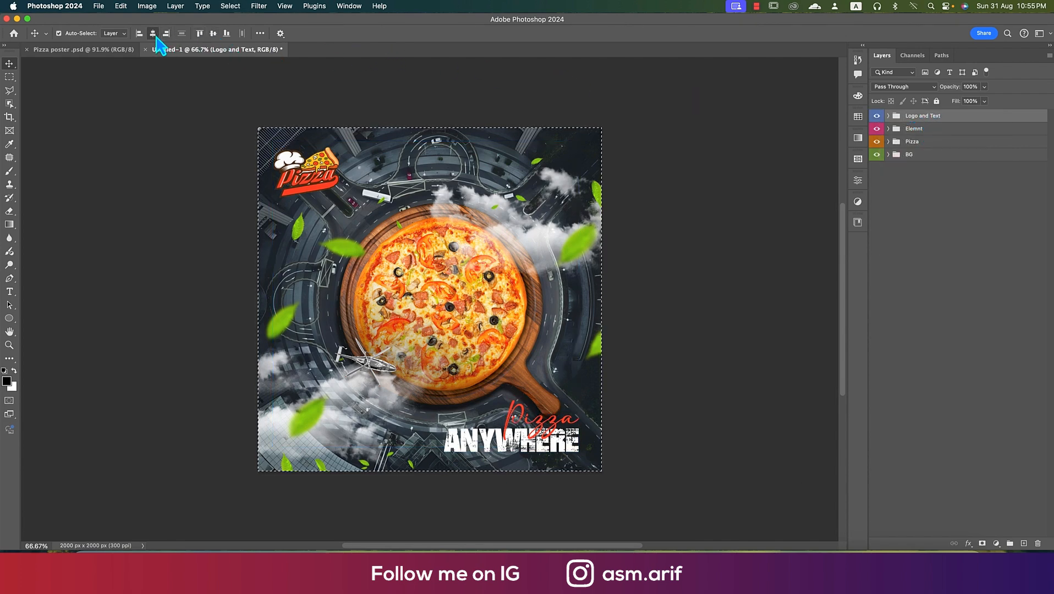
pyautogui.click(153, 33)
pyautogui.press('super+d')
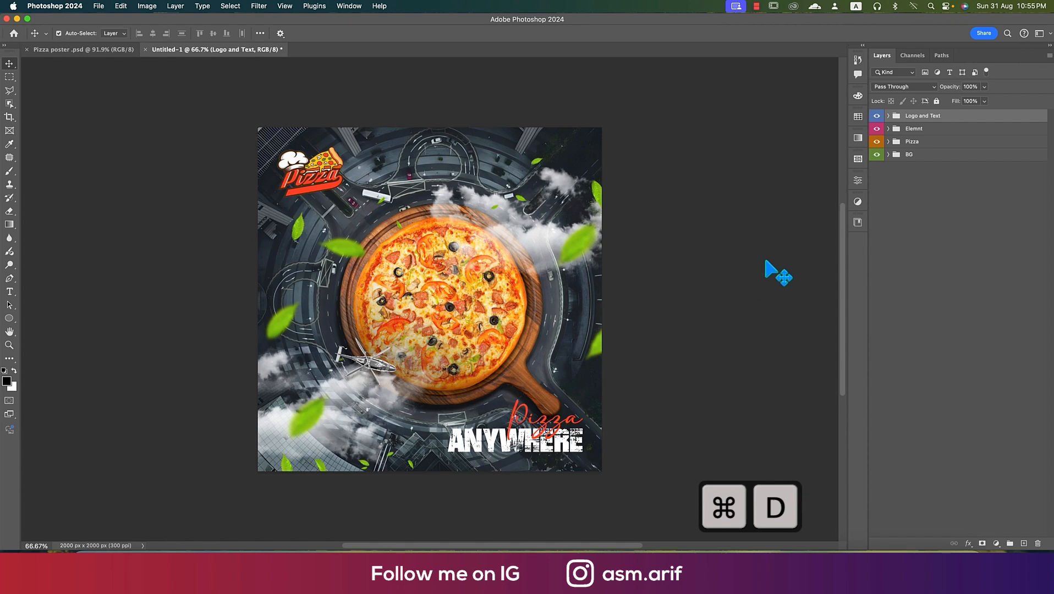
# Save the poster in Photoshop format as "tutorial .psd" in the Pizza Poster folder
pyautogui.press('super+s')
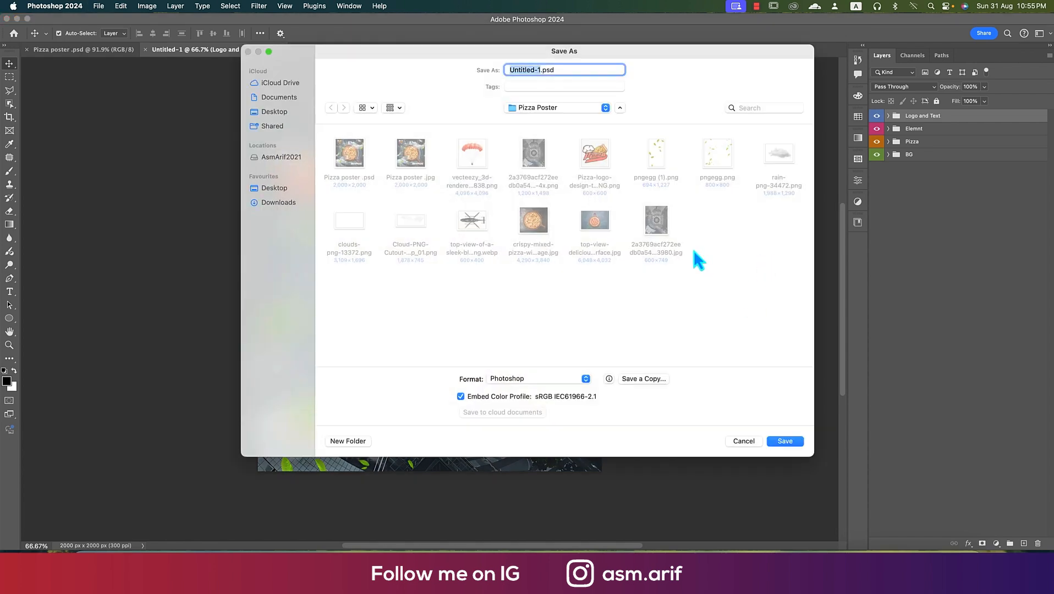
pyautogui.press('Return')
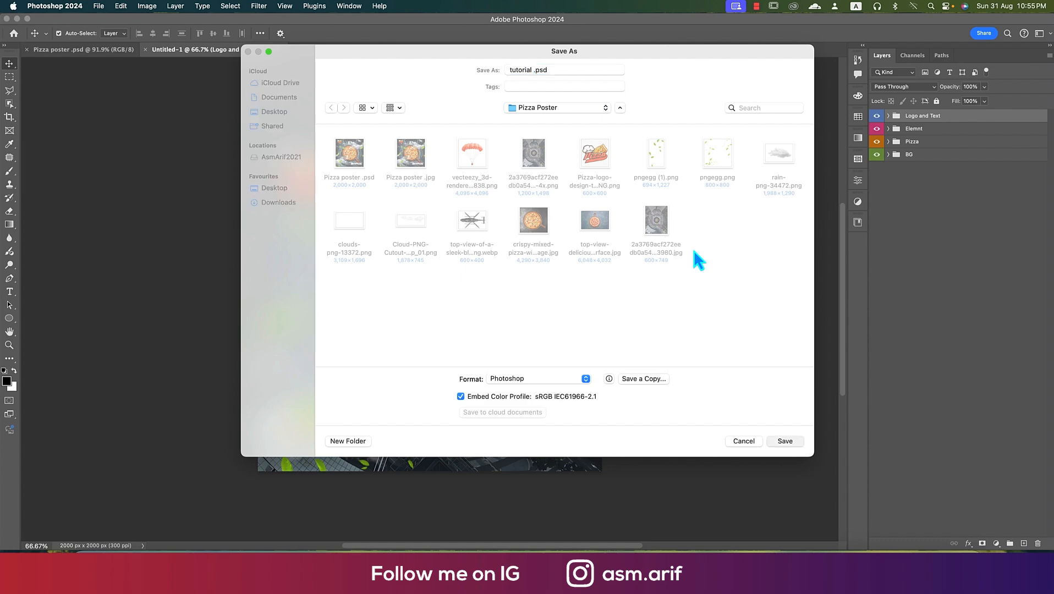
pyautogui.press('Return')
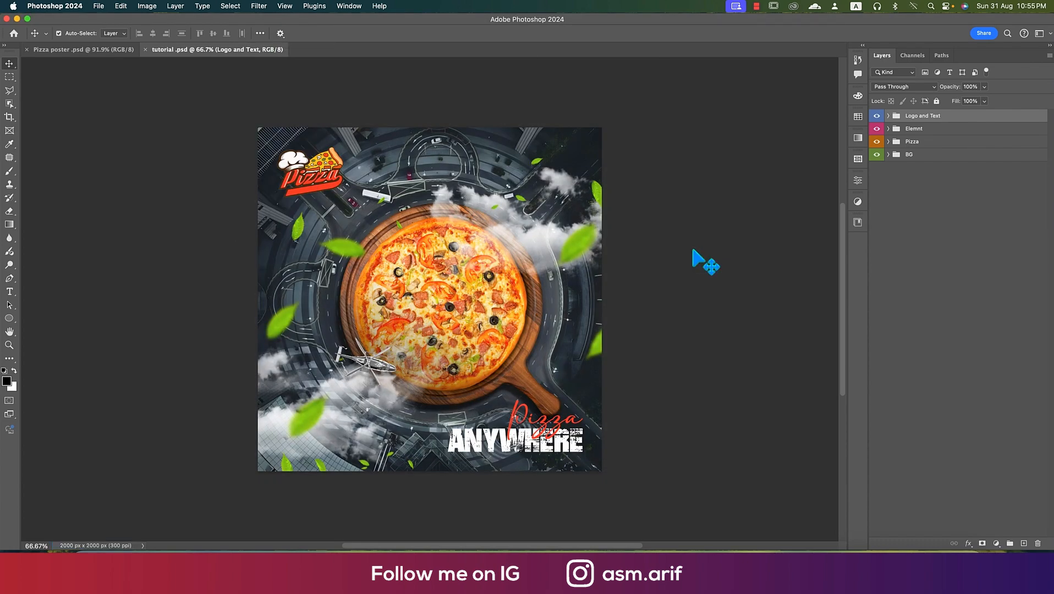
pyautogui.press('super+s')
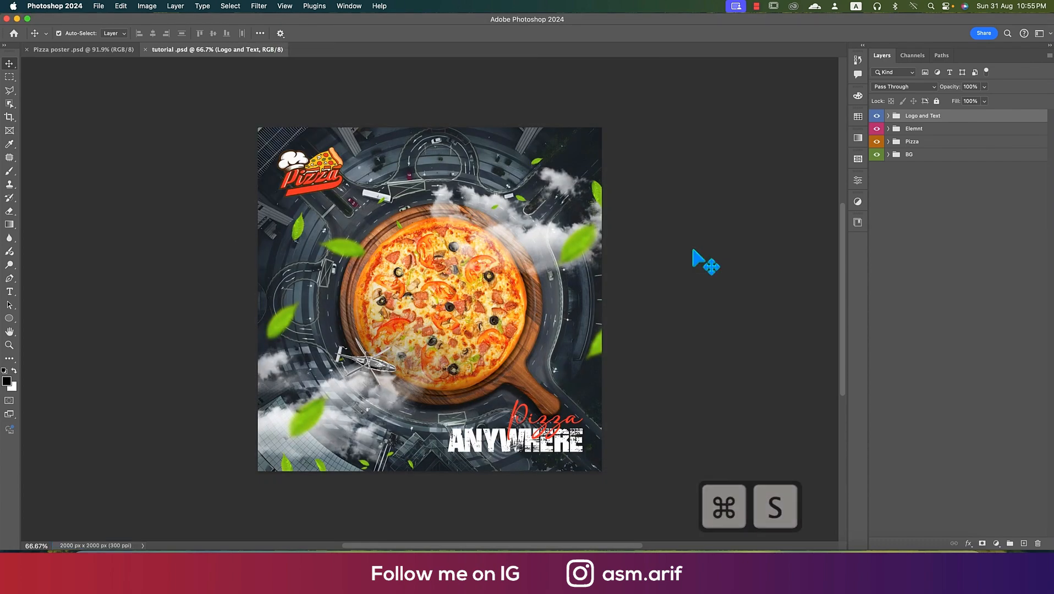
# Save a JPEG copy of the poster in the Pizza Poster folder, reusing the tutorial file's name with the .jpg extension
pyautogui.click(99, 7)
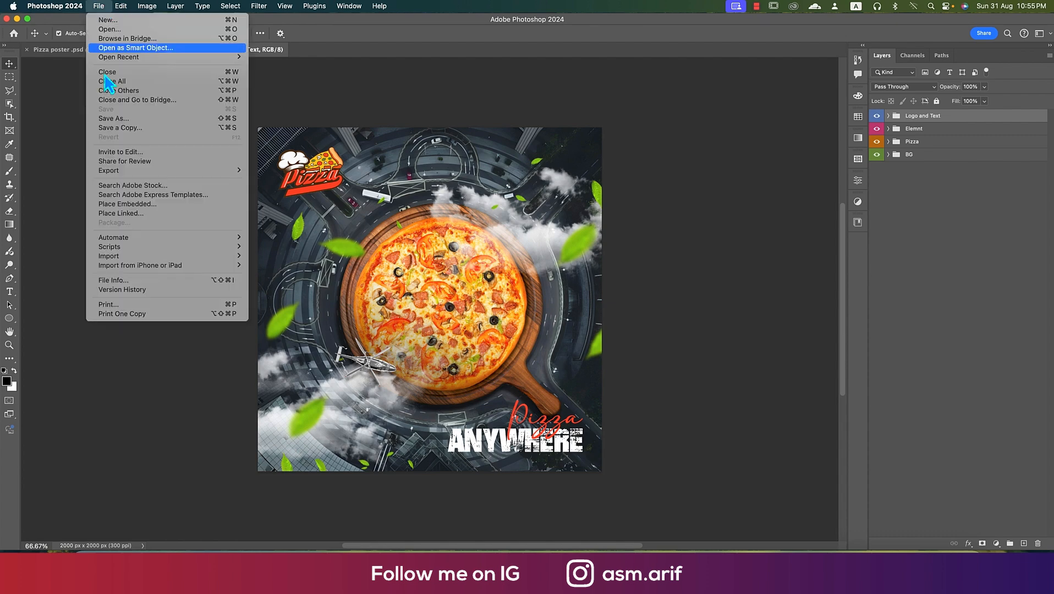
pyautogui.click(130, 118)
pyautogui.click(616, 336)
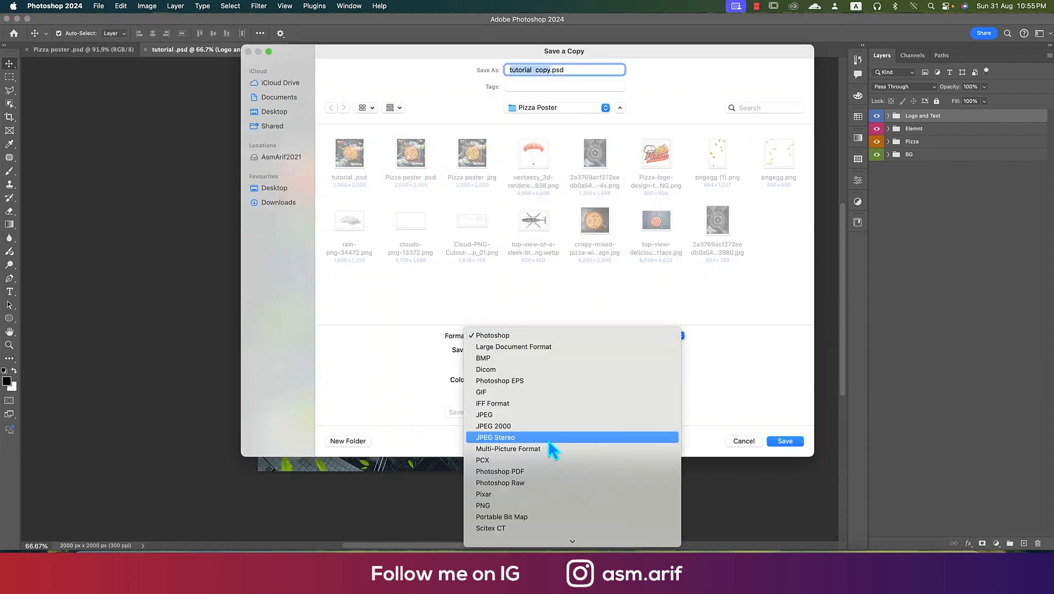
pyautogui.click(550, 416)
pyautogui.click(351, 172)
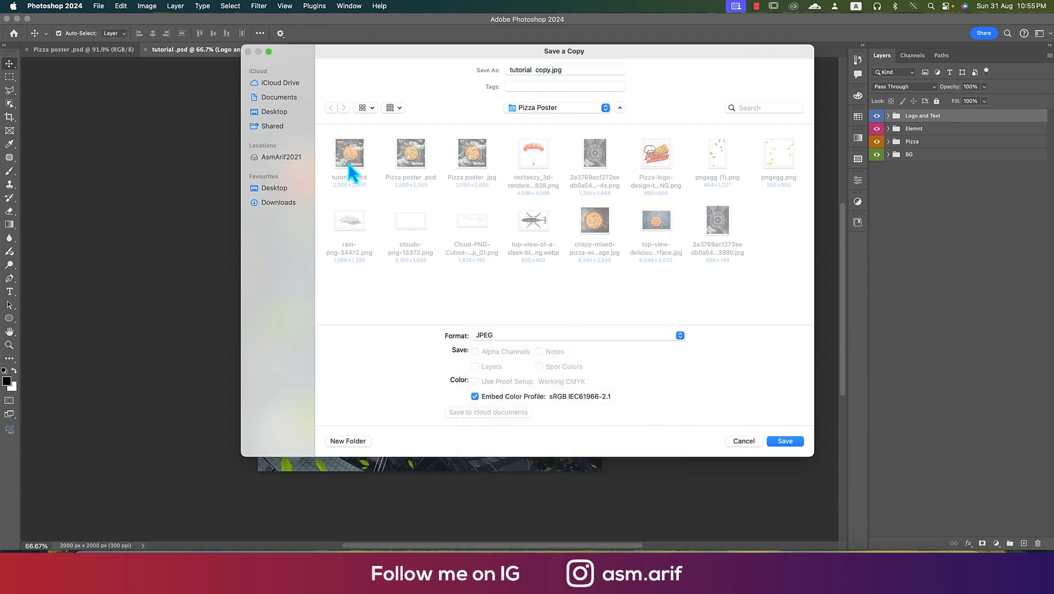
pyautogui.click(785, 442)
pyautogui.click(560, 297)
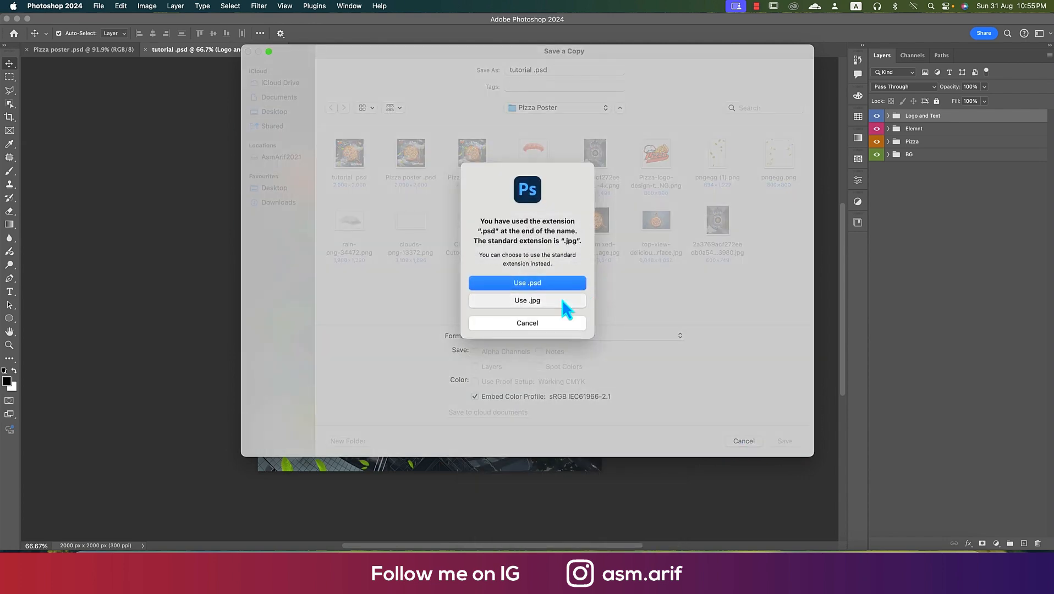
pyautogui.click(262, 92)
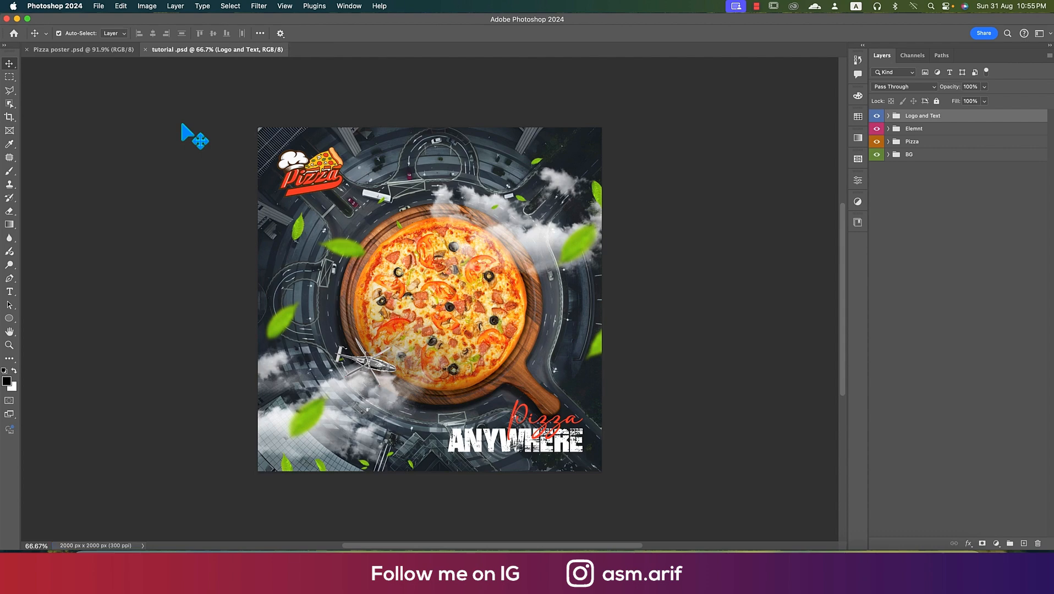